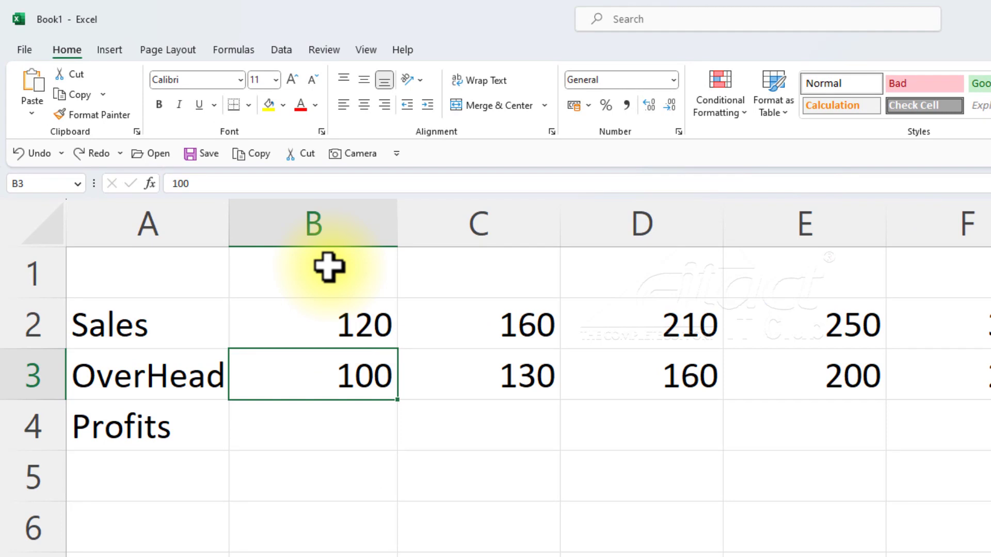
Enter January in cell B1 and fill the month names across row 1 through June in G1.
left_click(328, 267)
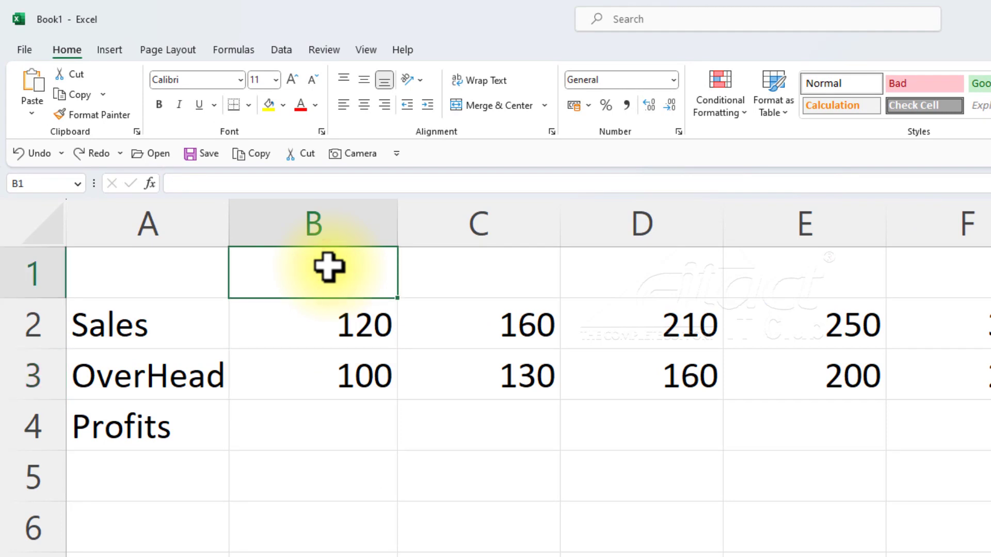
type("January")
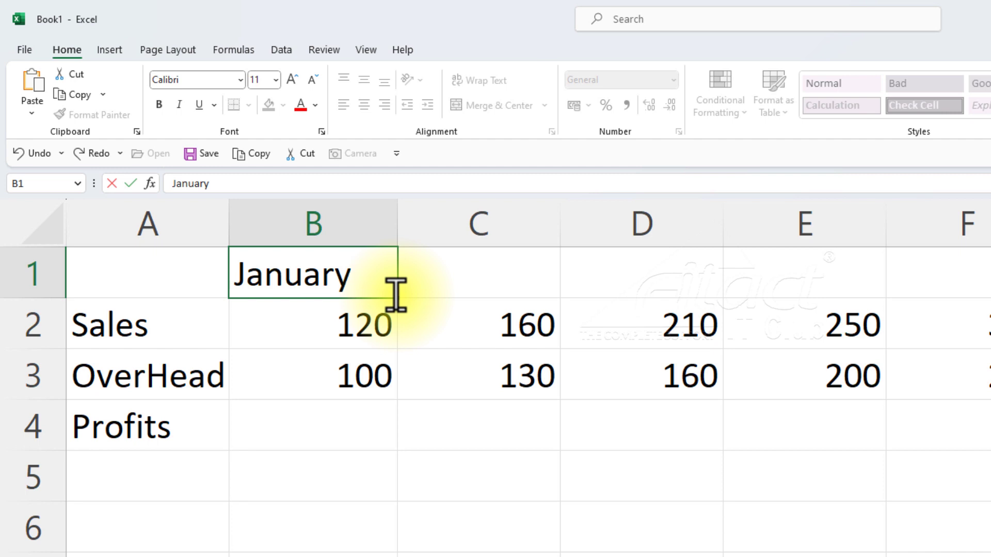
key("ctrl+Return")
left_click_drag(395, 295, 655, 296)
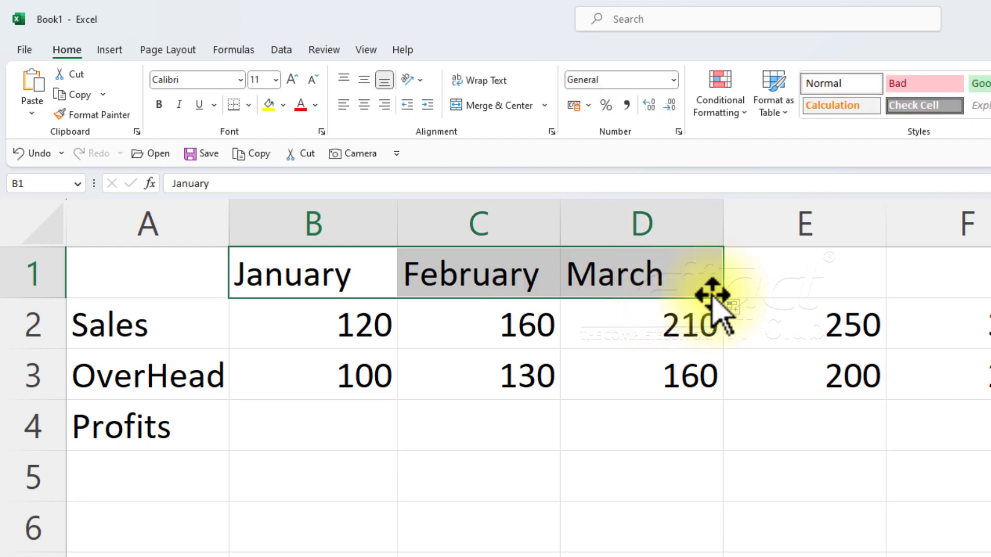
left_click_drag(722, 295, 983, 298)
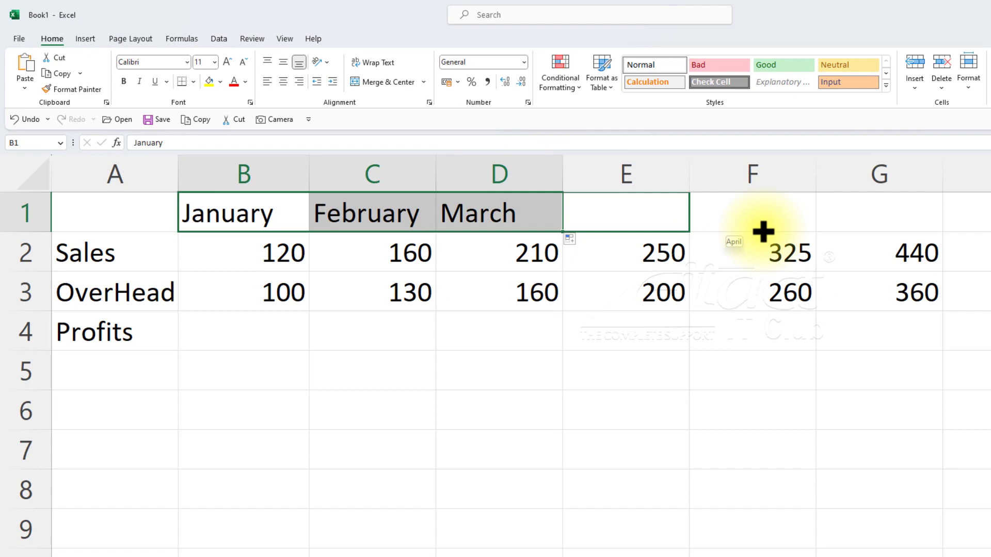
left_click_drag(762, 232, 909, 232)
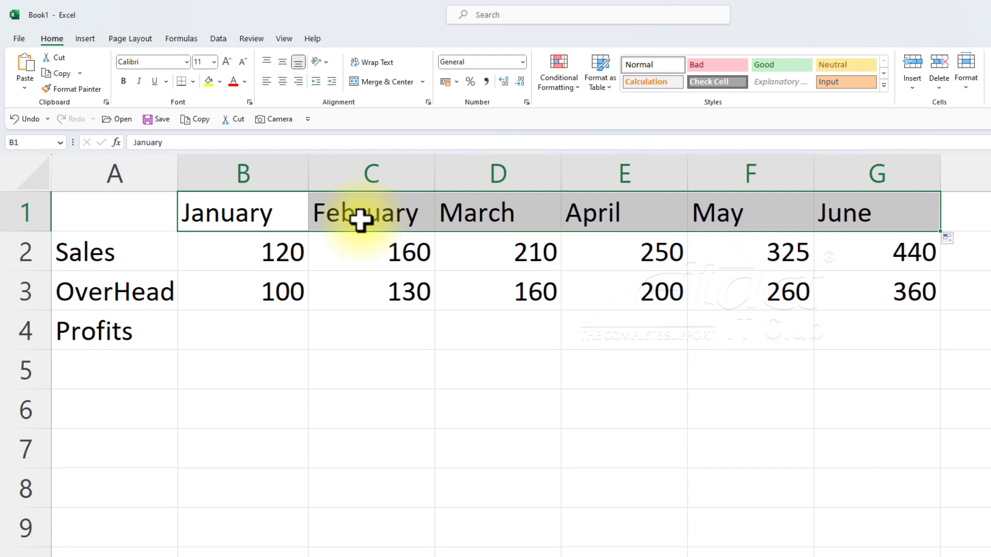
Replace the B1 heading with Jan and fill abbreviated month names across to Jun in G1.
left_click(230, 214)
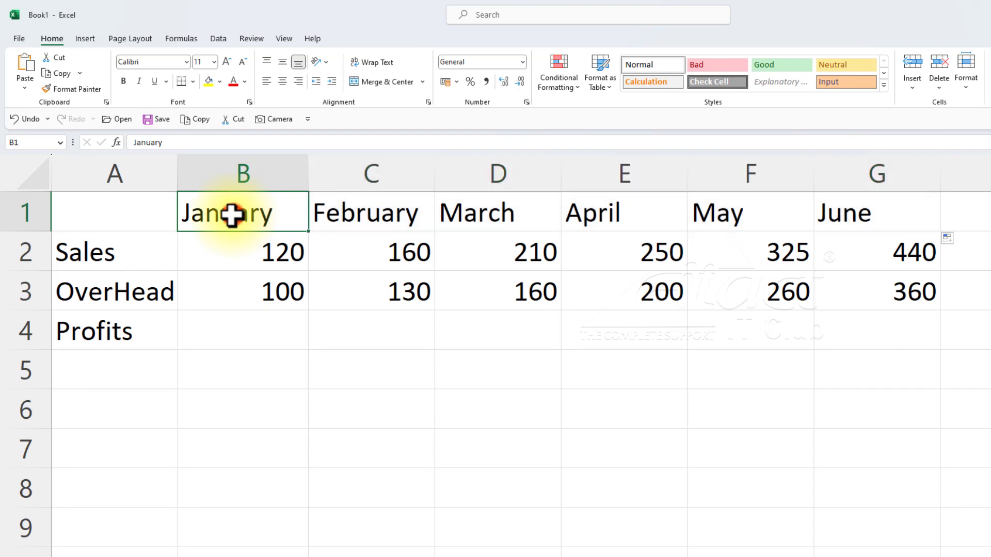
type("Jan")
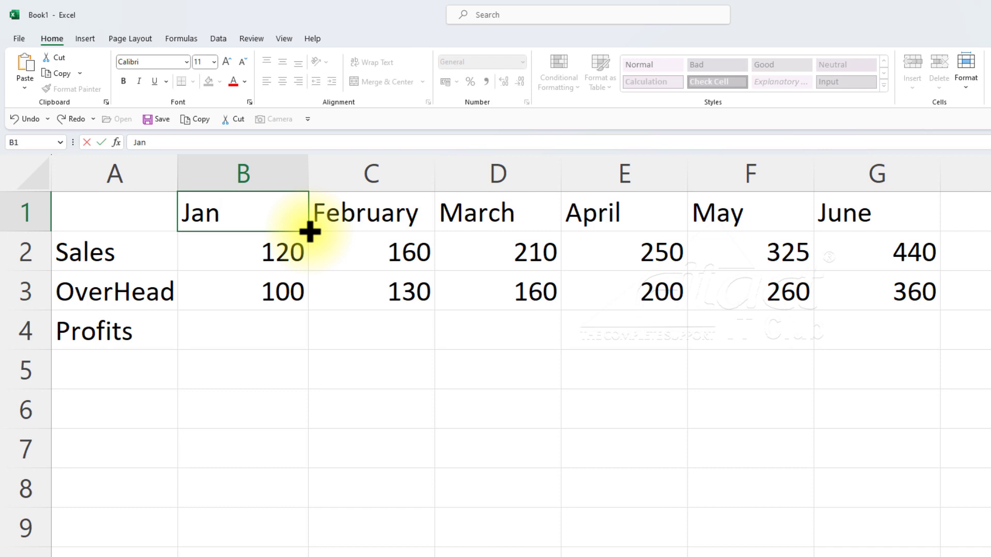
left_click_drag(310, 228, 903, 224)
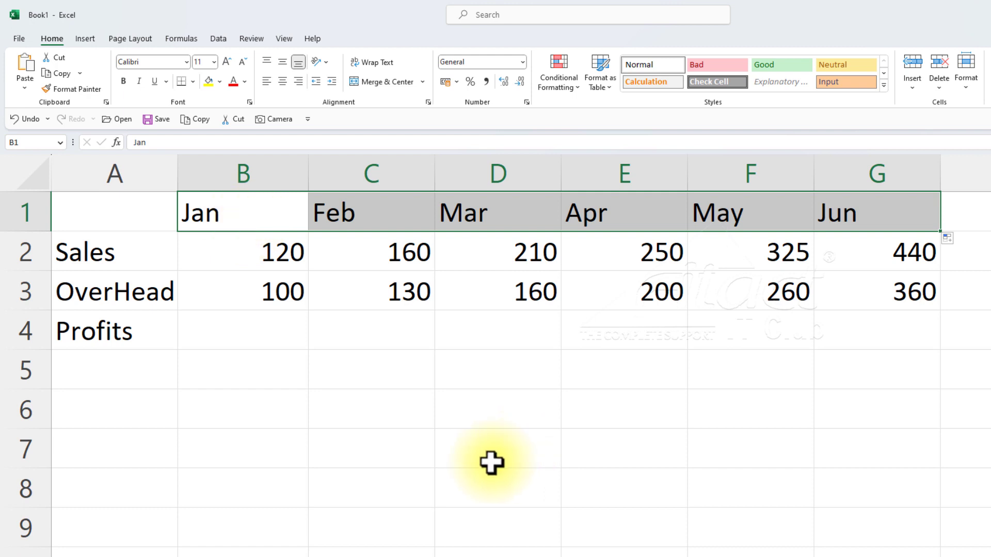
Enter March in D7 and fill the month series down to D10 and across to G7.
left_click(467, 450)
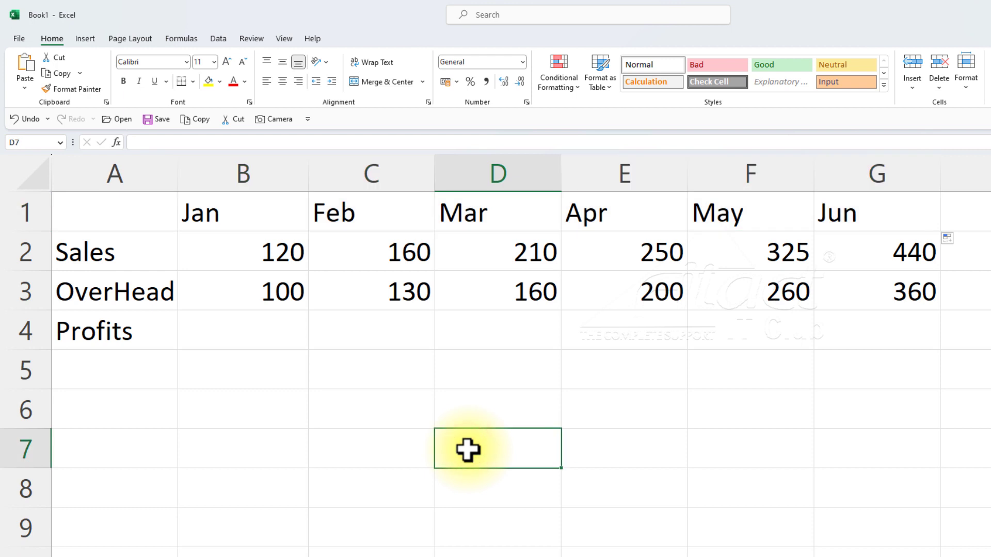
type("March")
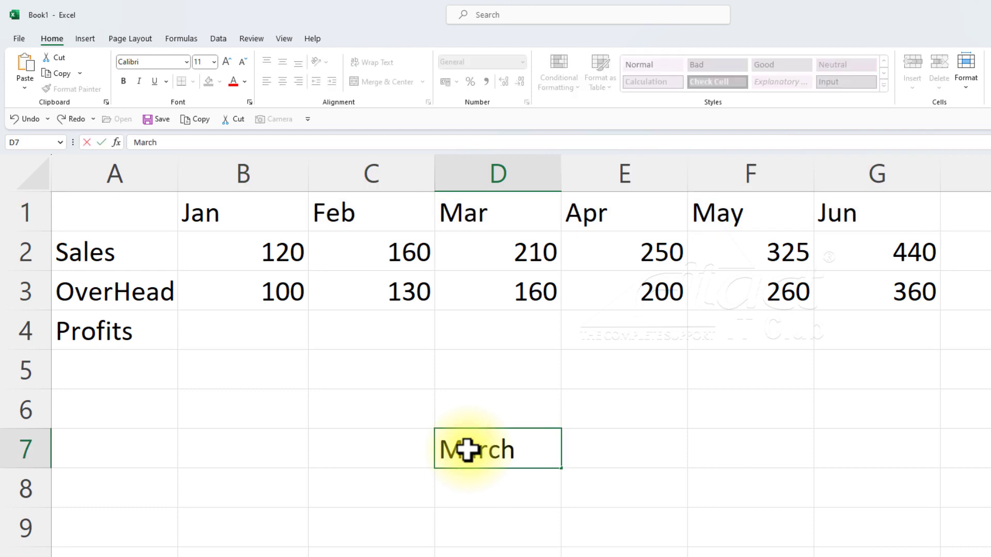
key("Return")
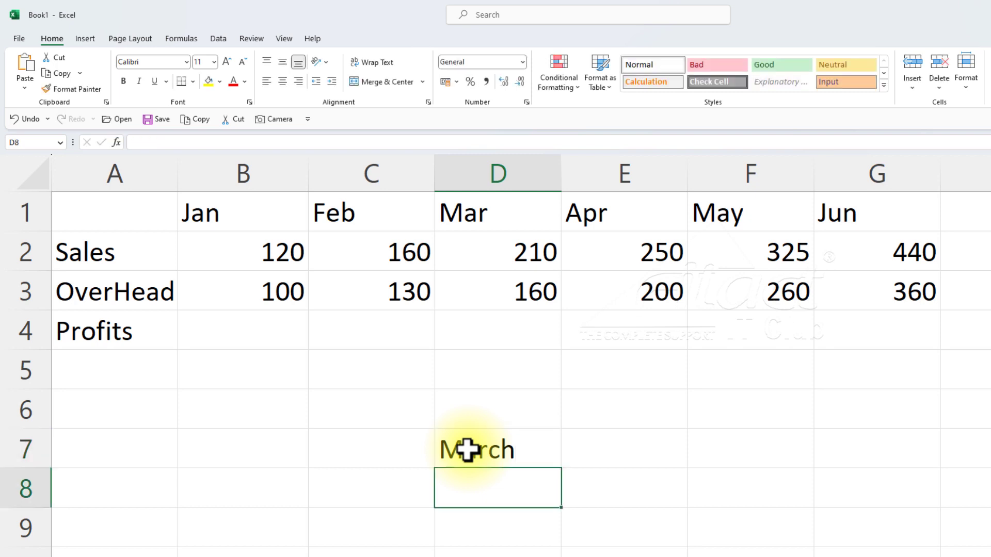
left_click(534, 447)
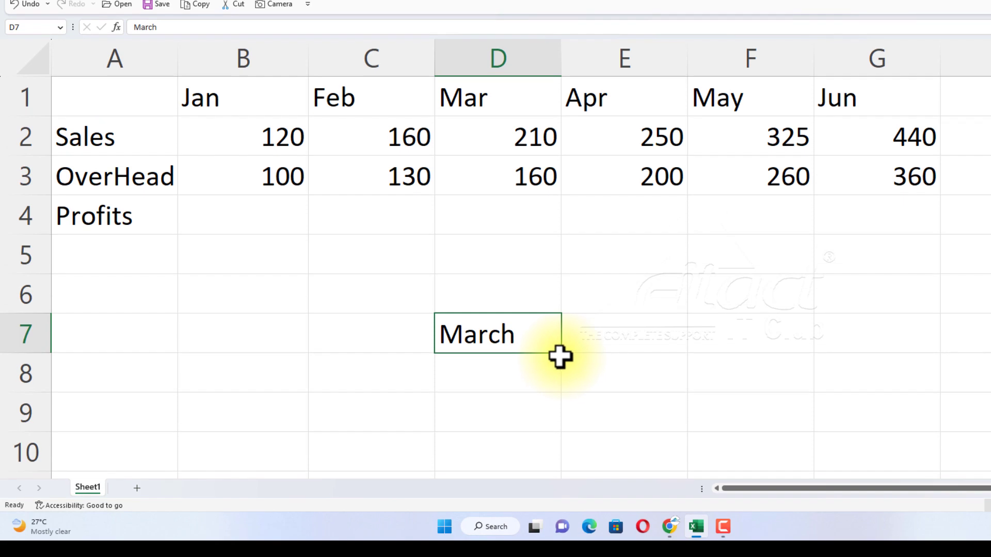
left_click_drag(561, 466, 562, 480)
left_click_drag(561, 367, 547, 466)
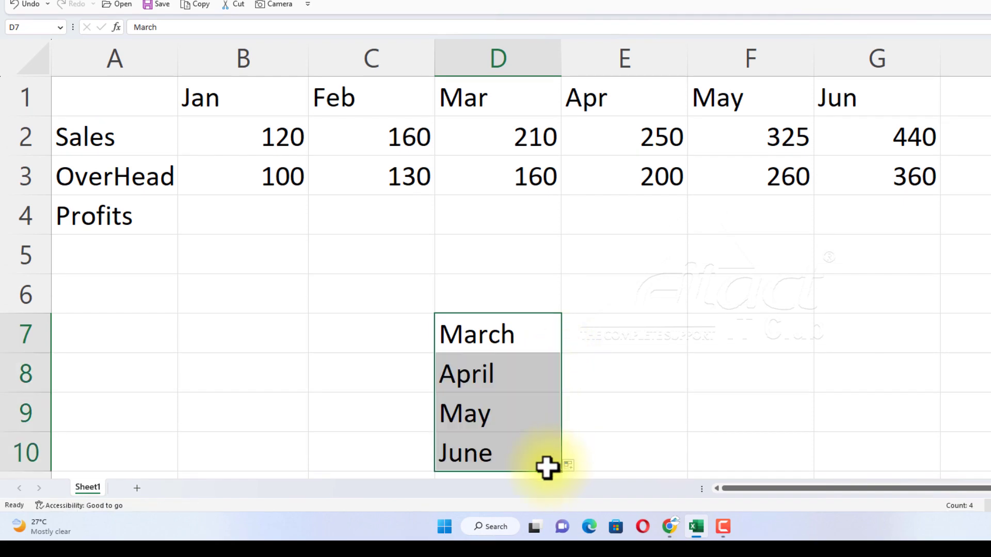
left_click(531, 333)
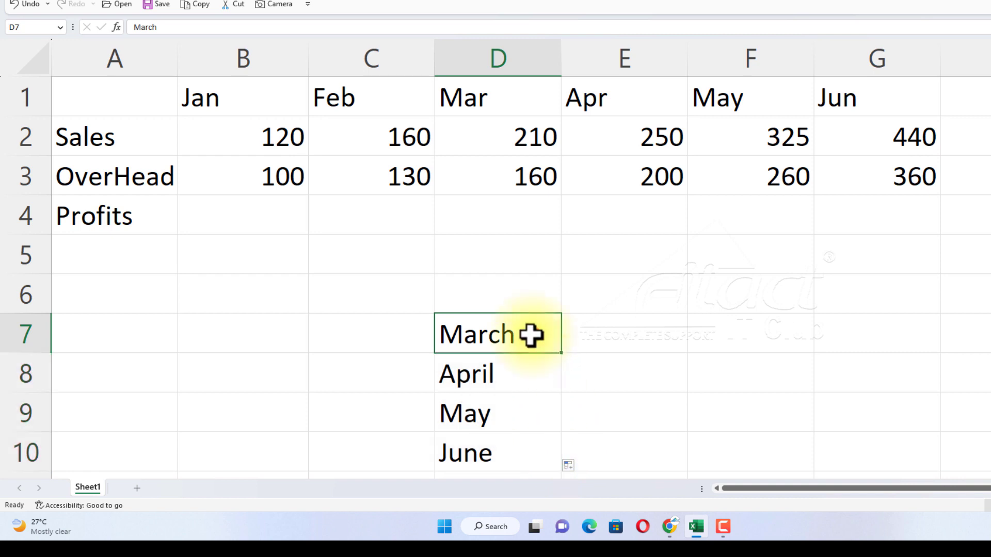
left_click_drag(561, 354, 913, 353)
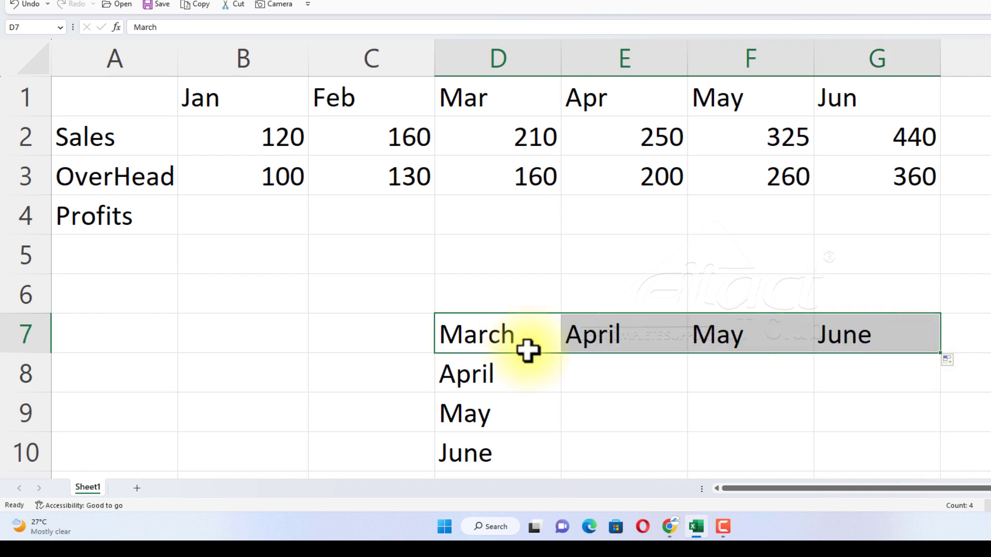
Fill the months backward from May in F7 up to F5, and from March in F5 across to C5.
left_click(748, 337)
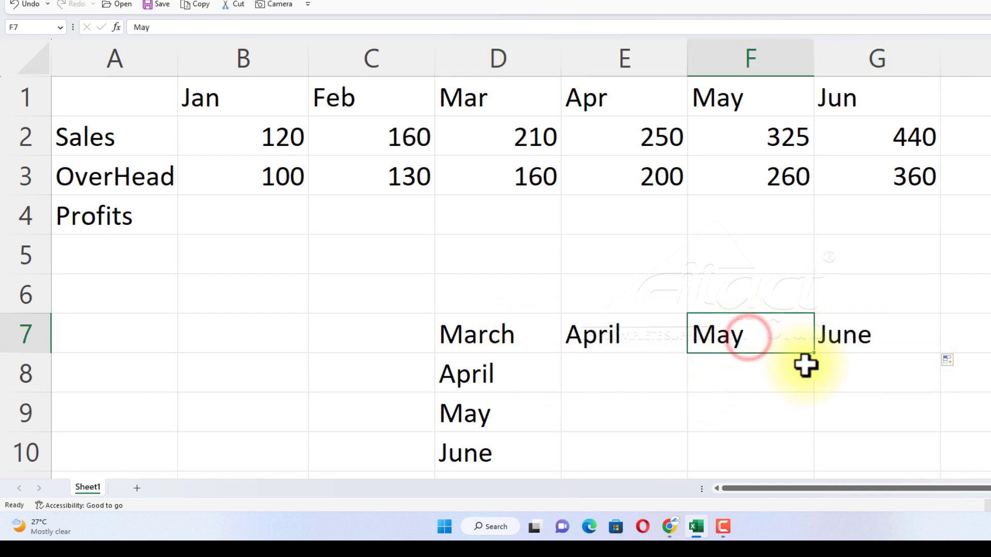
left_click_drag(815, 353, 804, 243)
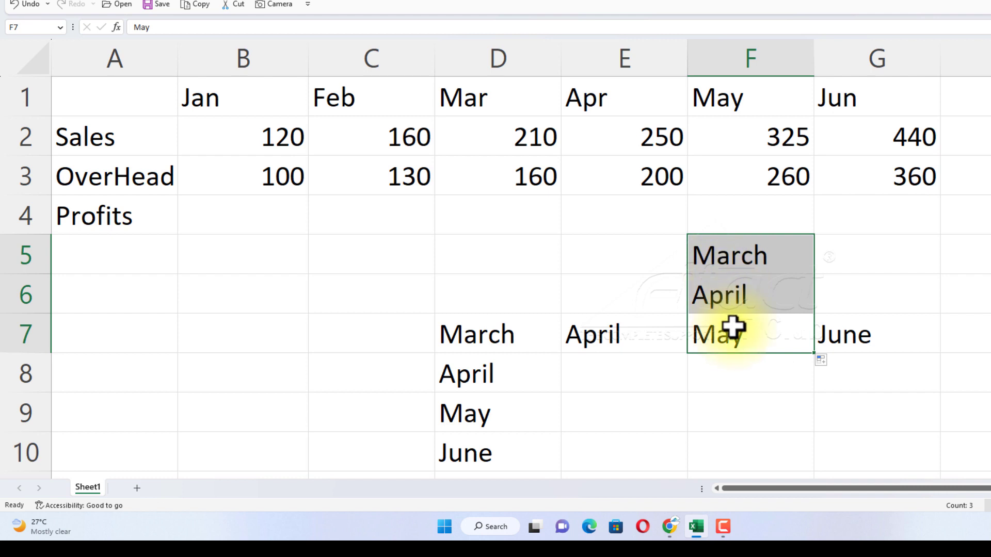
left_click(731, 260)
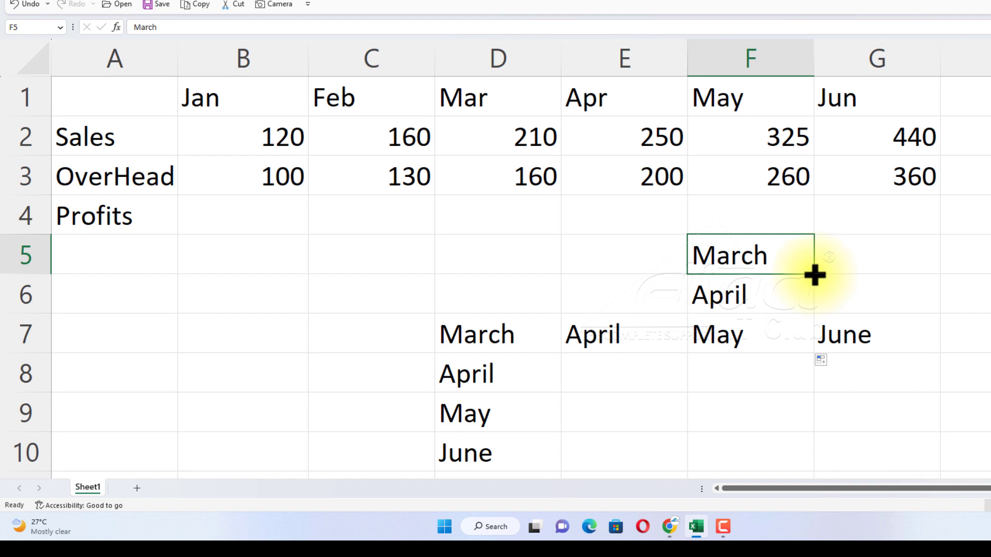
left_click_drag(814, 275, 354, 269)
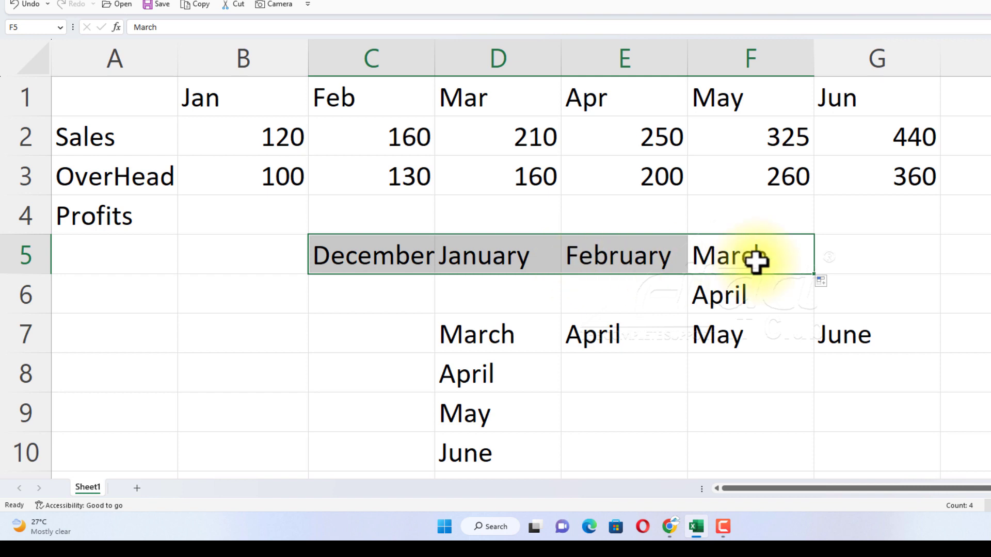
Enter Jan in A7, fill the abbreviated months down to A10, and extend Mar in A9 across to B9.
left_click(108, 335)
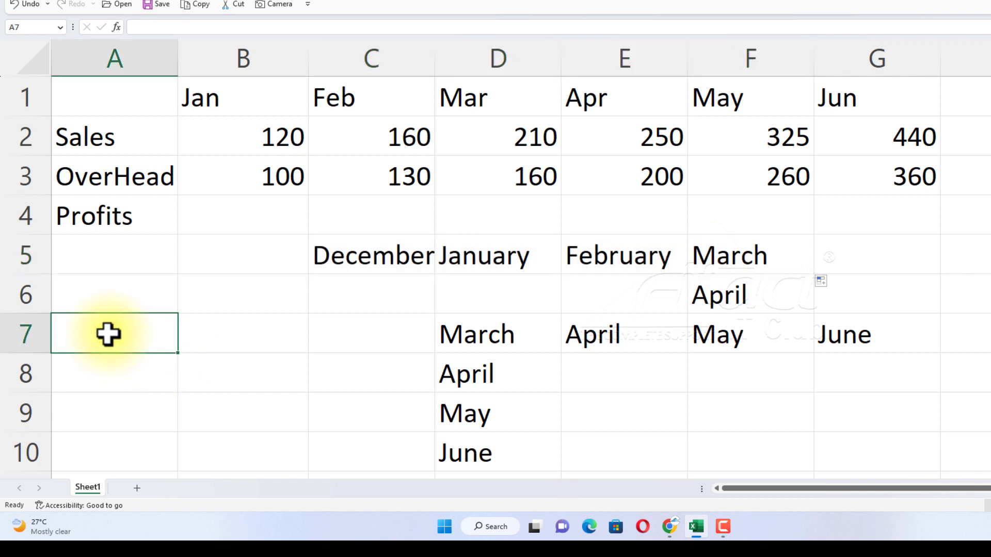
type("N")
key("BackSpace")
type("Jan")
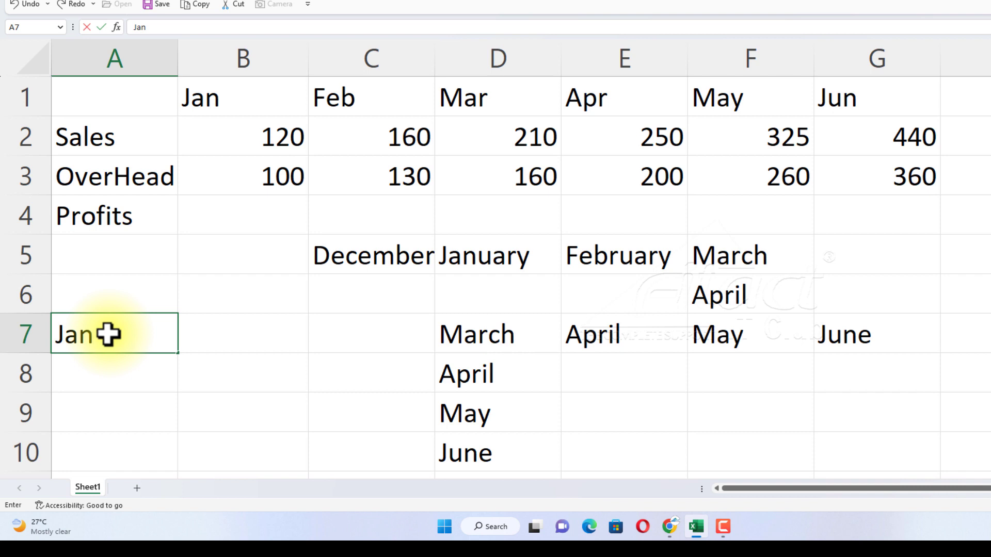
key("Return")
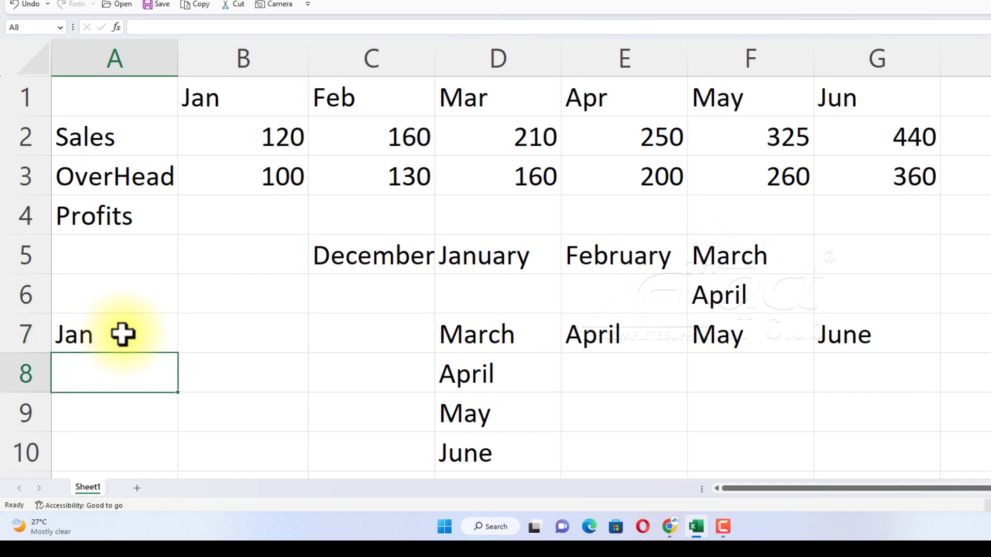
left_click(123, 333)
left_click_drag(177, 354, 314, 432)
left_click(154, 401)
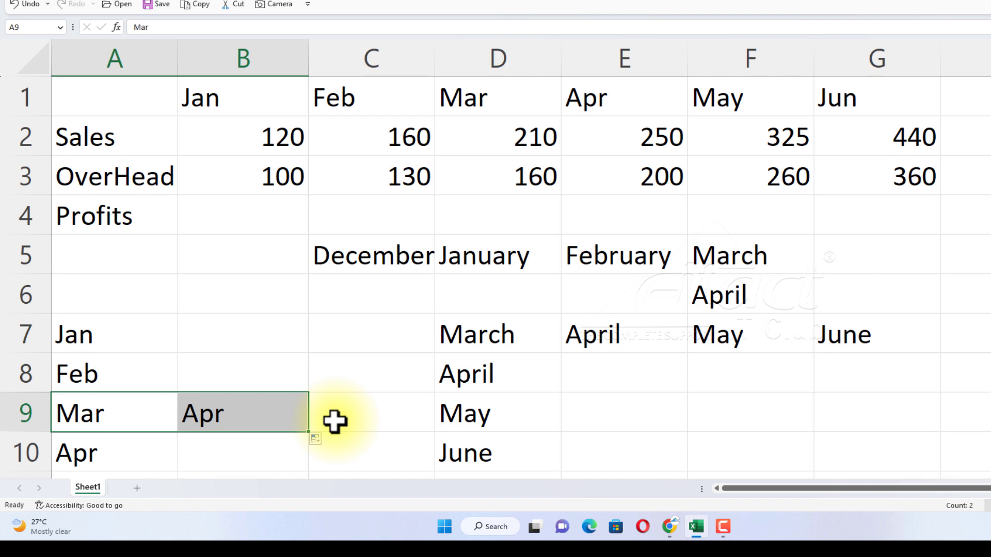
Clear the practice month entries from the range A5:G10.
left_click_drag(112, 250, 846, 465)
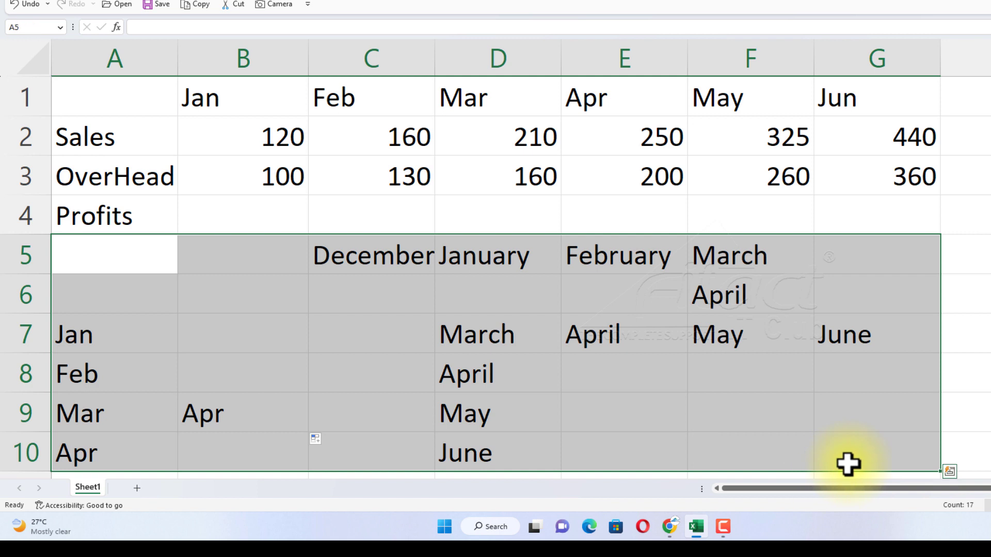
left_click(118, 285)
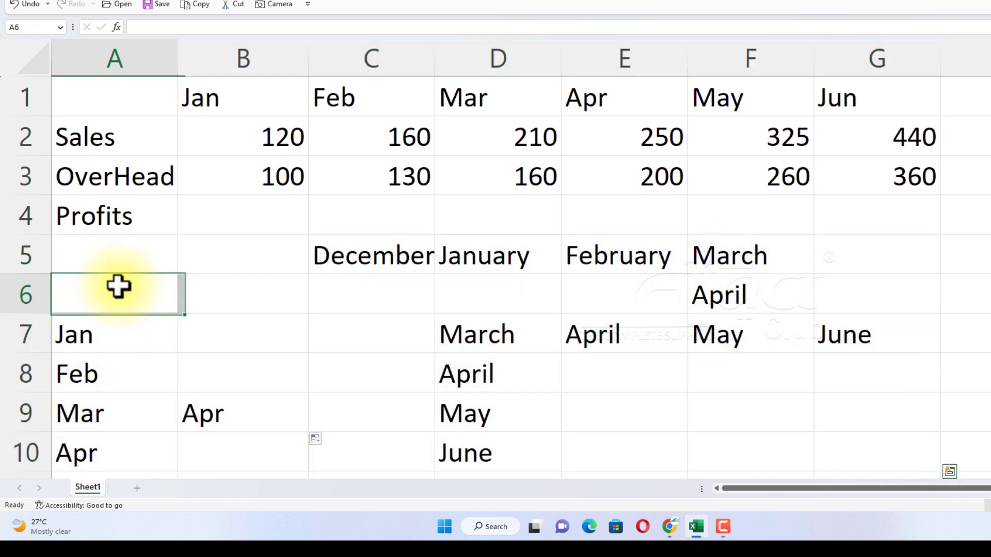
left_click(105, 253)
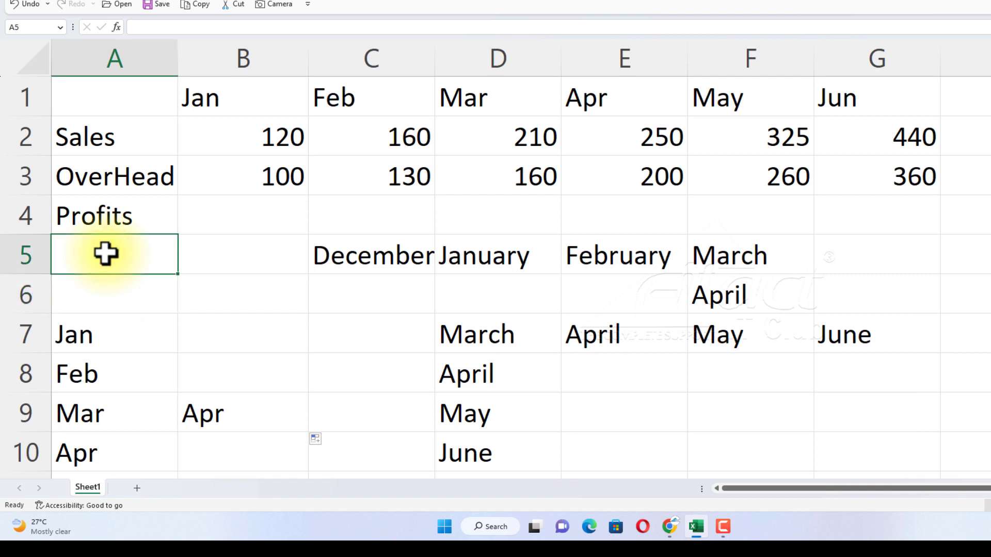
left_click_drag(115, 259, 857, 454)
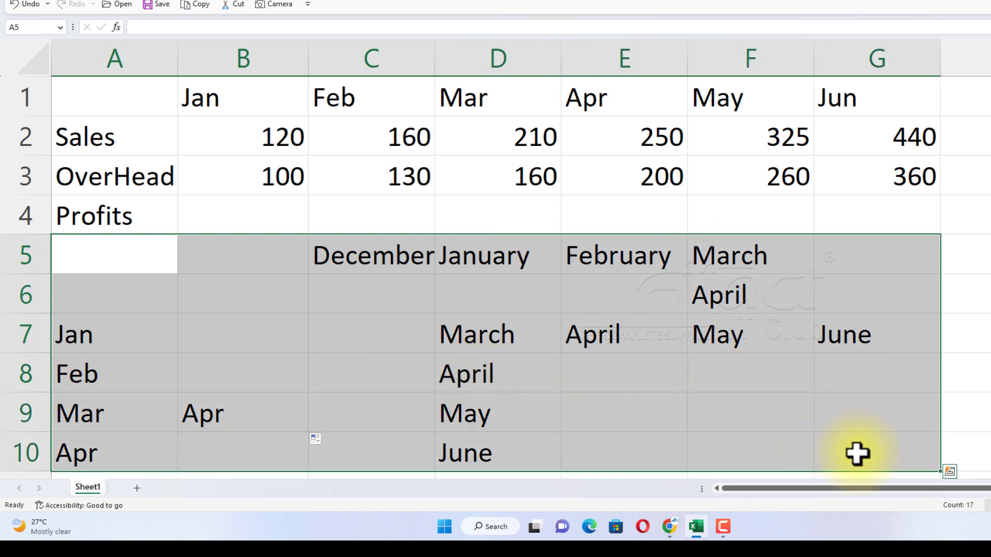
key("Delete")
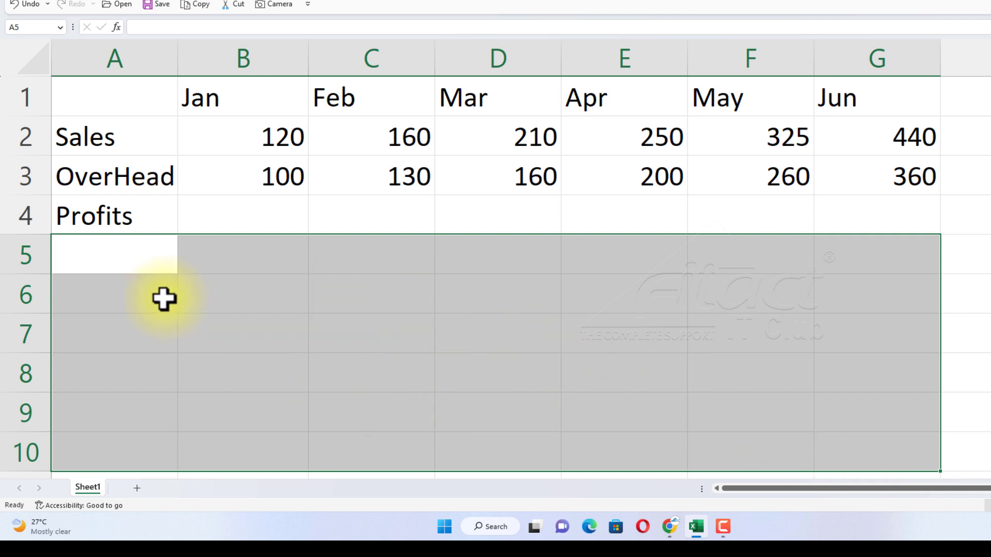
Enter 10 in cell B6 and 20 in cell B7 as the start of a number series.
left_click(246, 300)
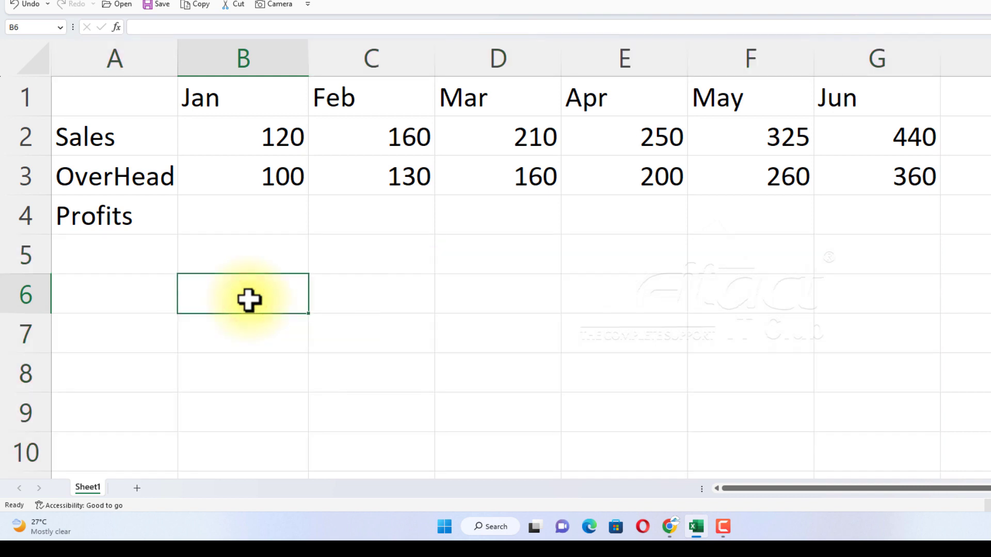
type("10")
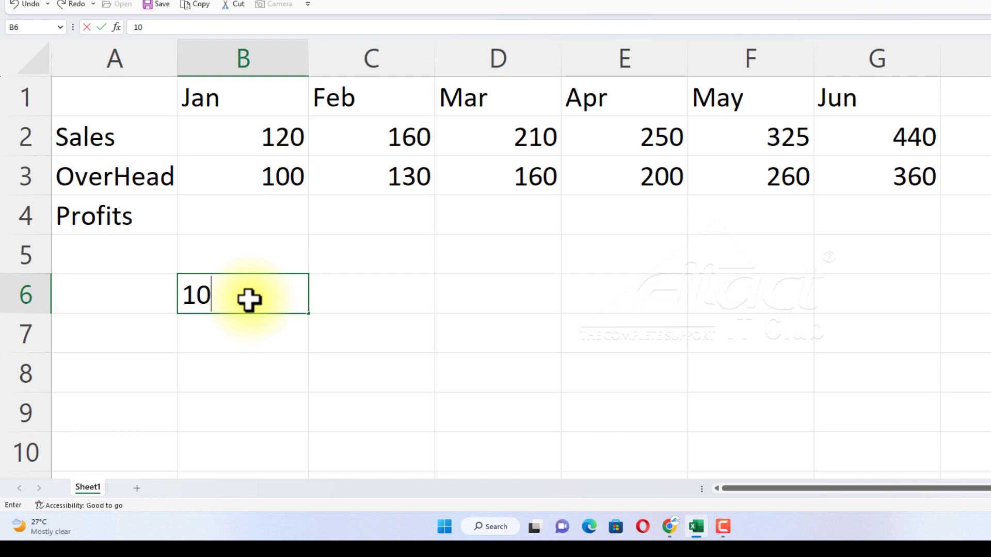
key("Return")
type("20")
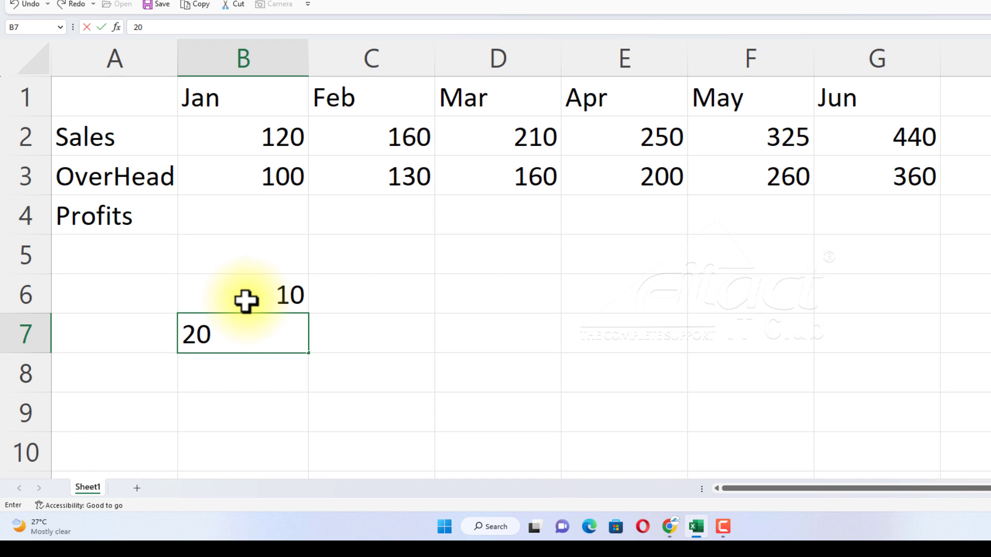
Extend the number series in B6:B7 down to B11 in increments of 10.
left_click(221, 293)
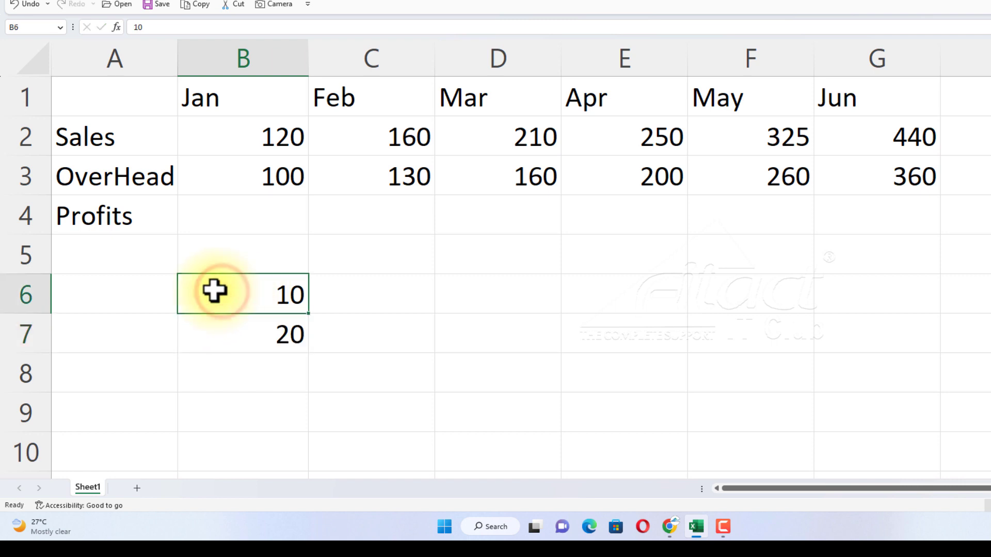
left_click_drag(214, 292, 219, 334)
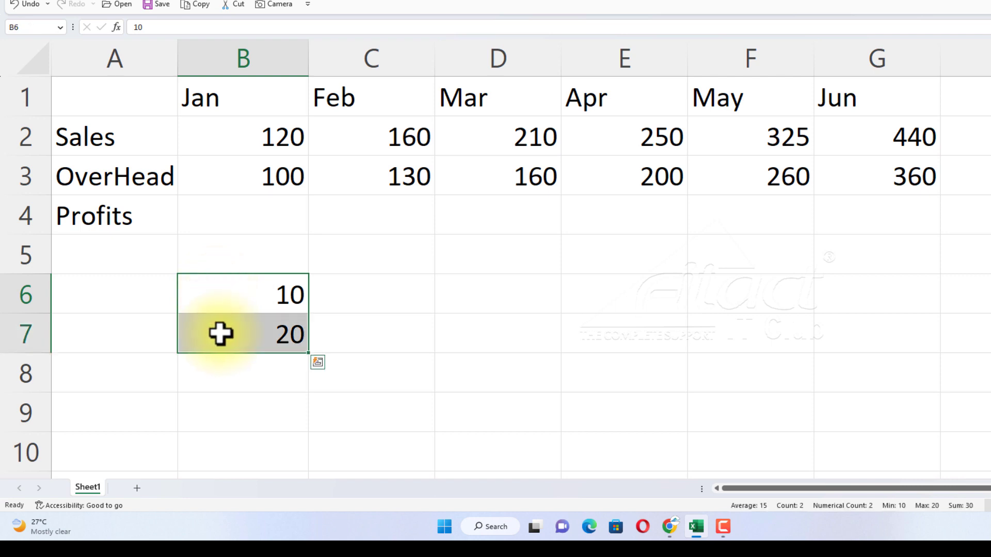
left_click(109, 310)
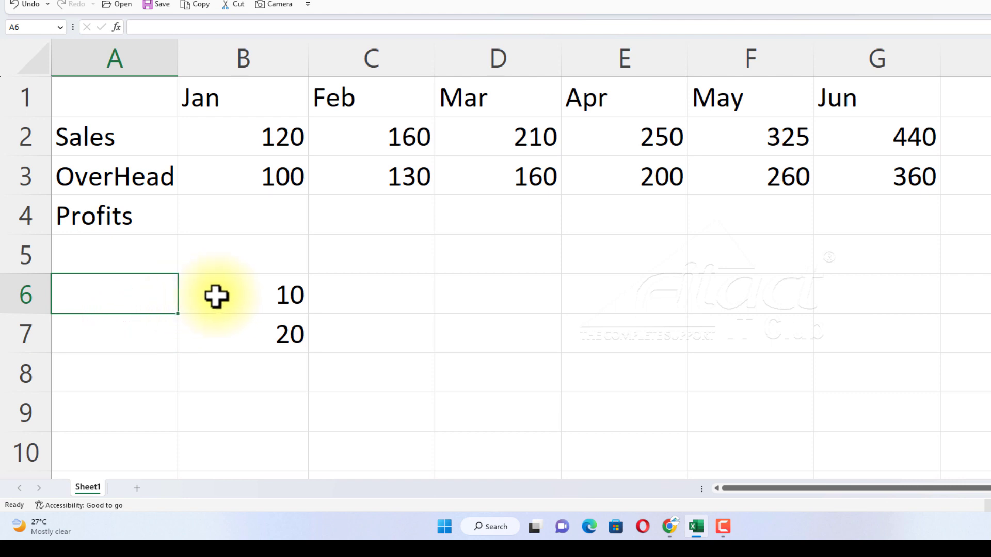
left_click_drag(220, 295, 234, 333)
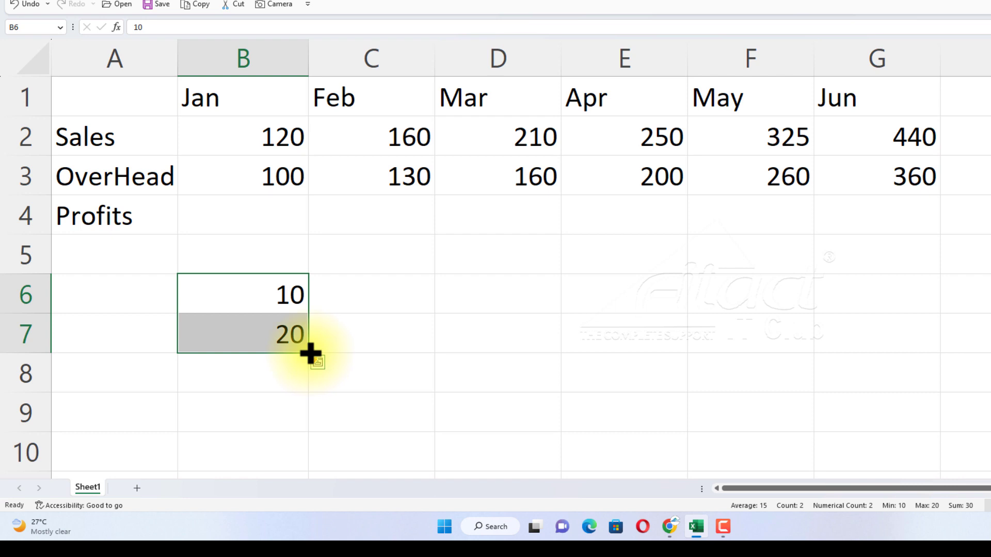
left_click_drag(309, 354, 306, 389)
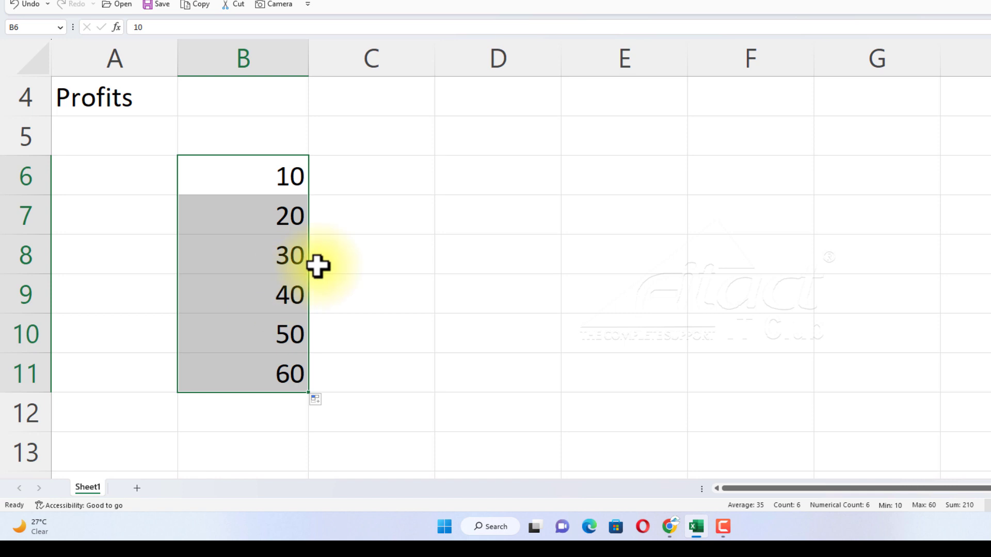
Enter 8:00 in C6 and 8:15 in C7, and extend the 15-minute time series down to C11.
scroll(319, 266, "up", 1)
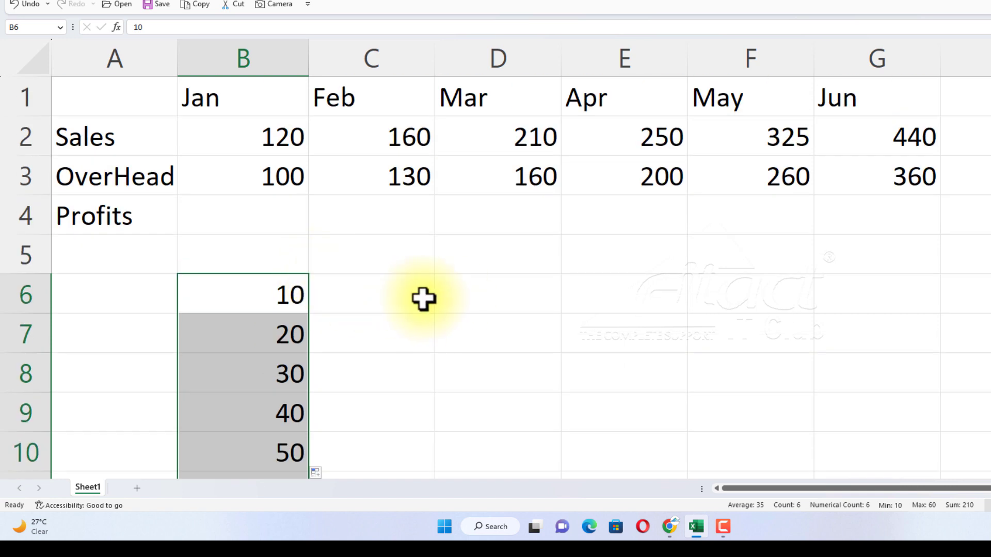
left_click(390, 299)
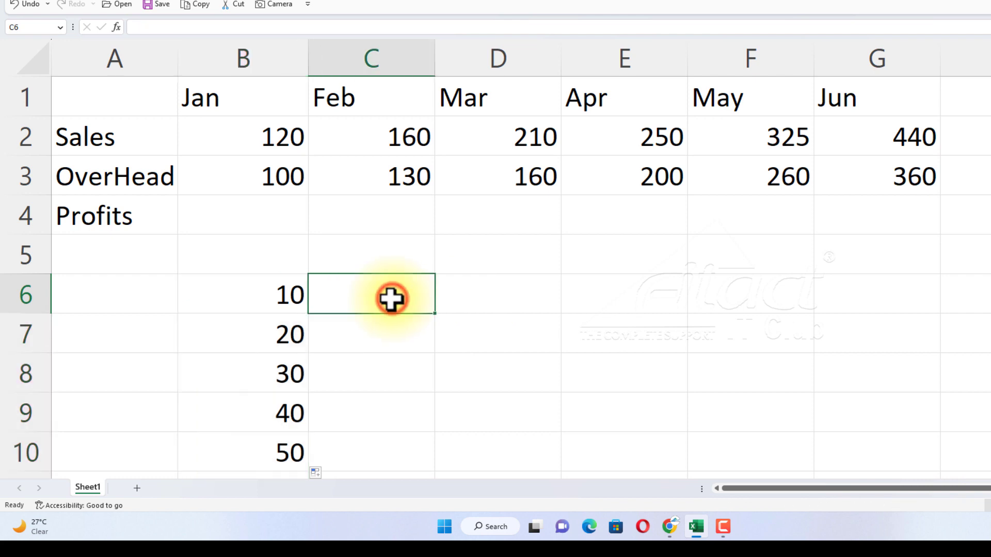
type("8")
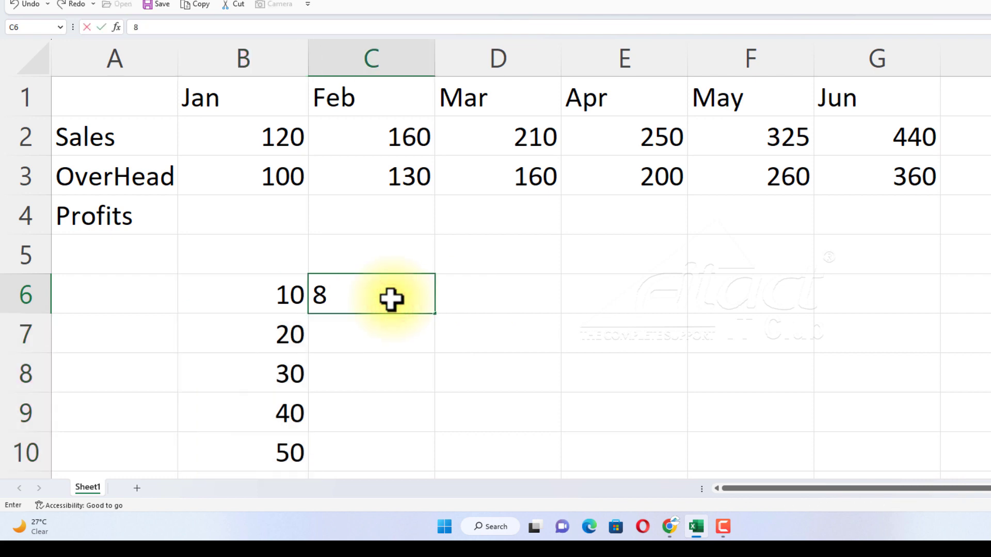
type(":00")
key("Return")
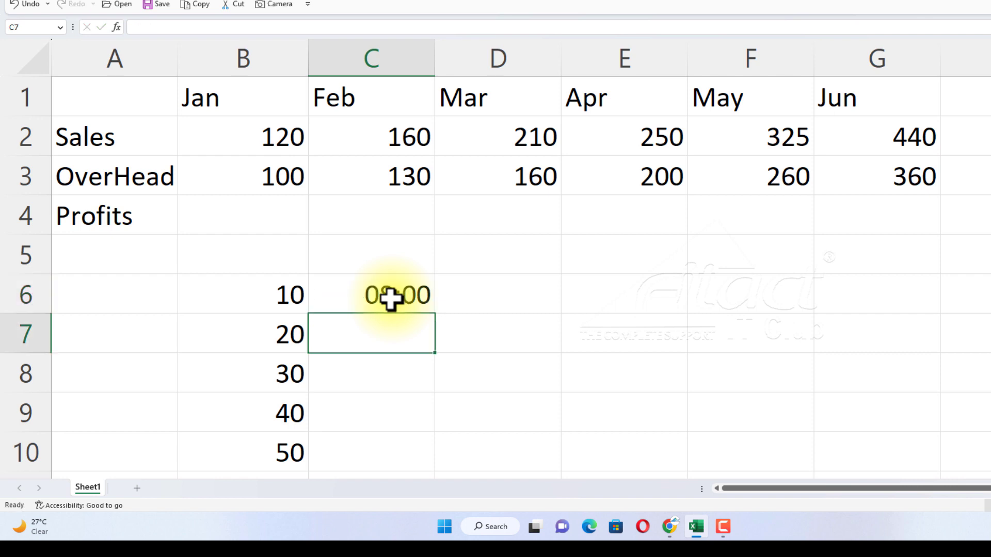
type("8")
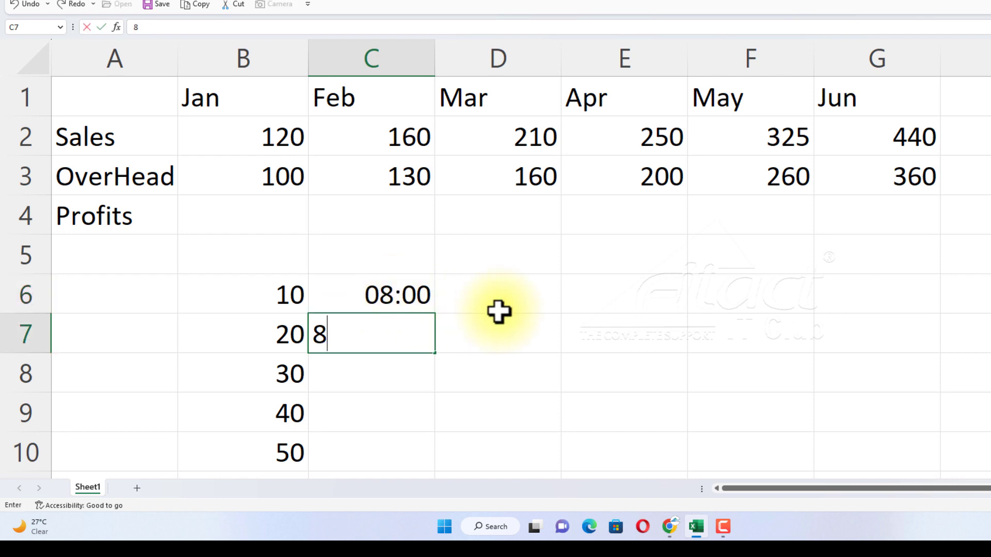
type(":15")
key("Return")
left_click_drag(381, 293, 399, 332)
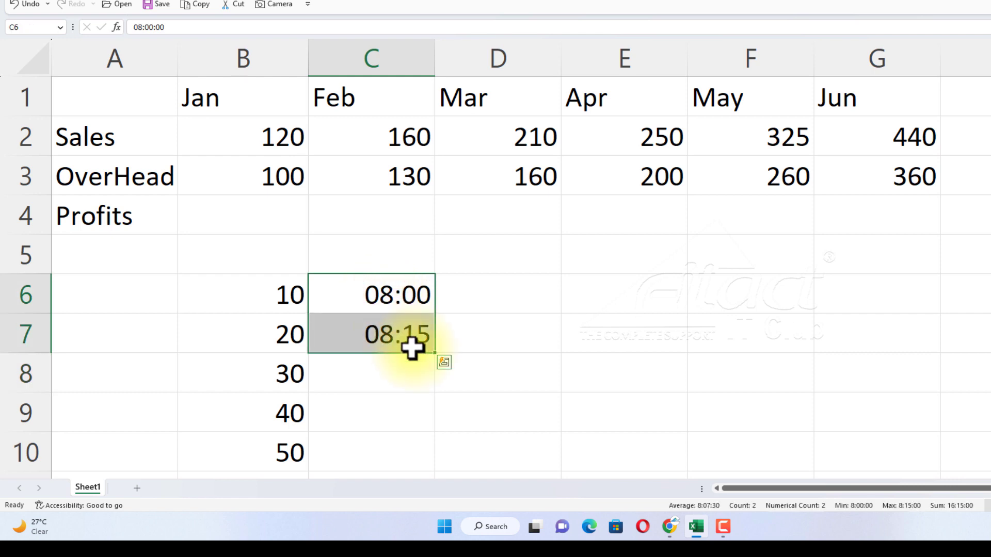
left_click_drag(436, 354, 427, 429)
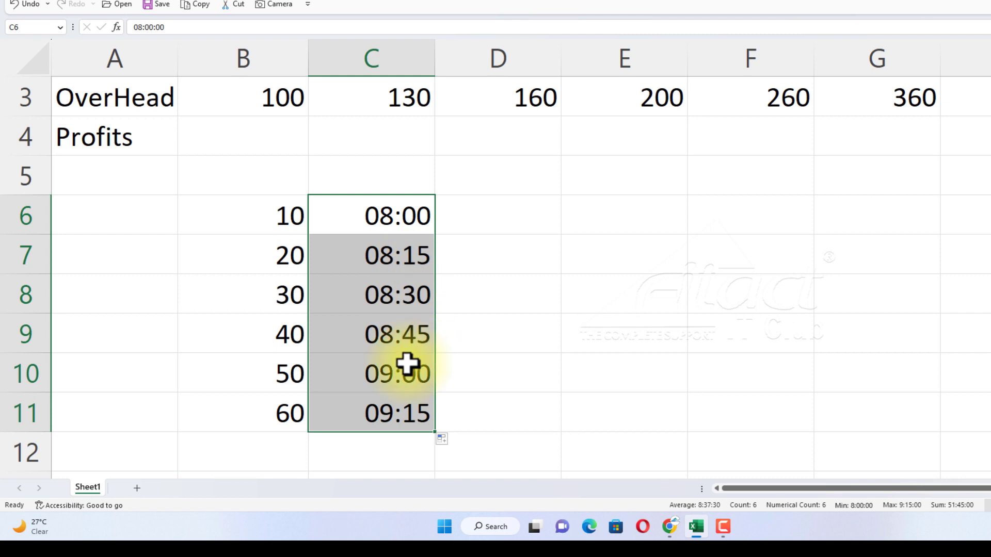
Enter the time 4:15 in D6, and clear all practice entries from the range B5:D12.
left_click(499, 216)
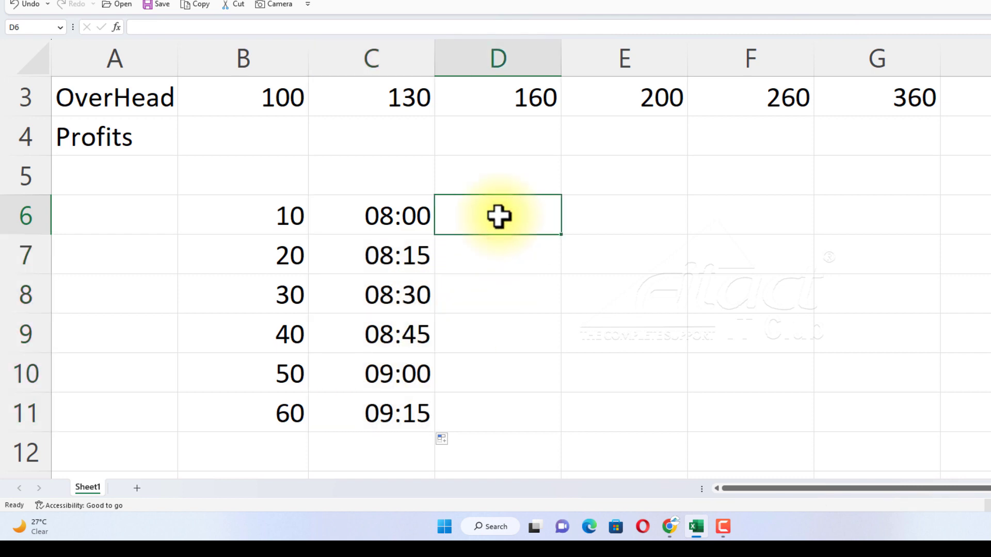
type("4")
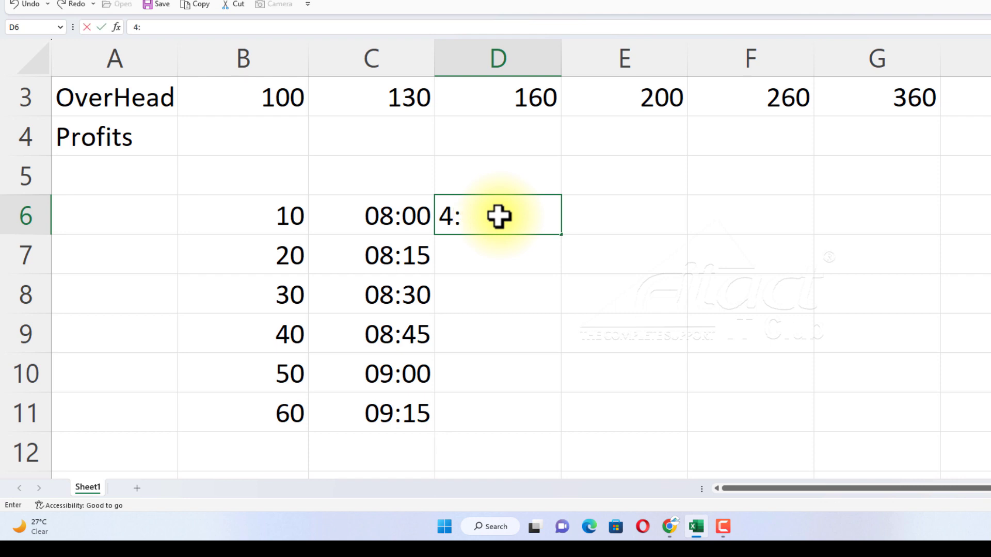
type(":15")
key("Return")
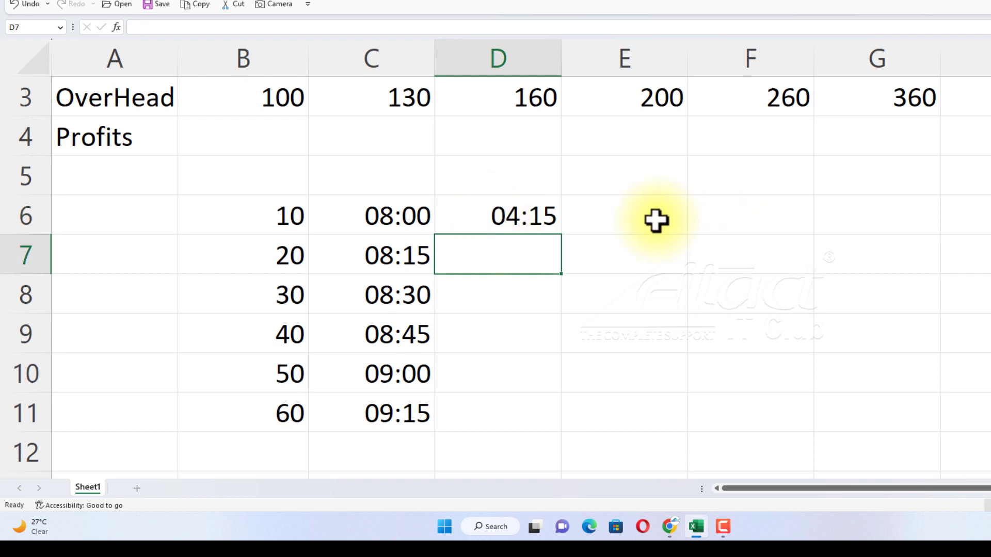
left_click_drag(243, 184, 517, 440)
key("Delete")
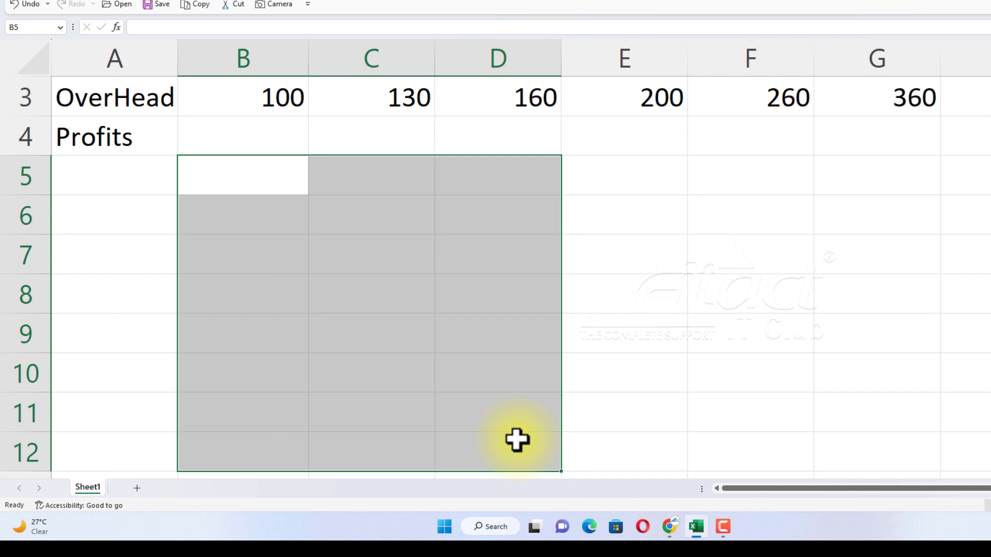
Enter Monday in cell B6 and fill the full weekday names down to B12.
left_click(278, 210)
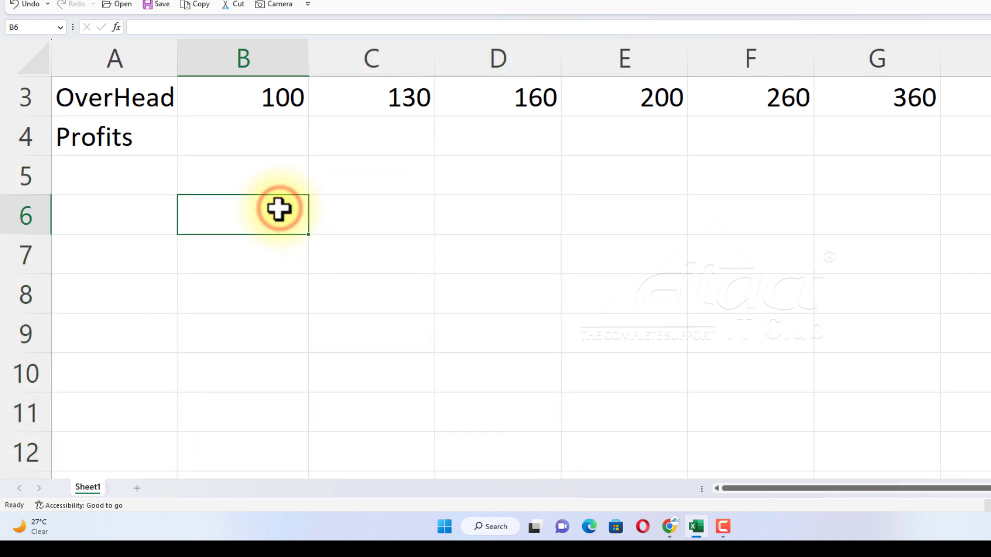
type("Monday")
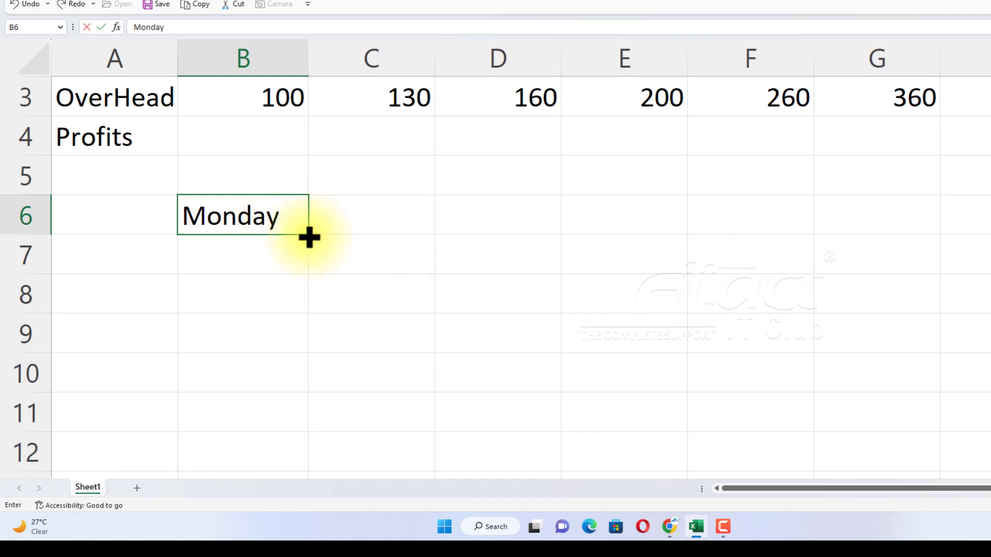
left_click_drag(308, 234, 315, 461)
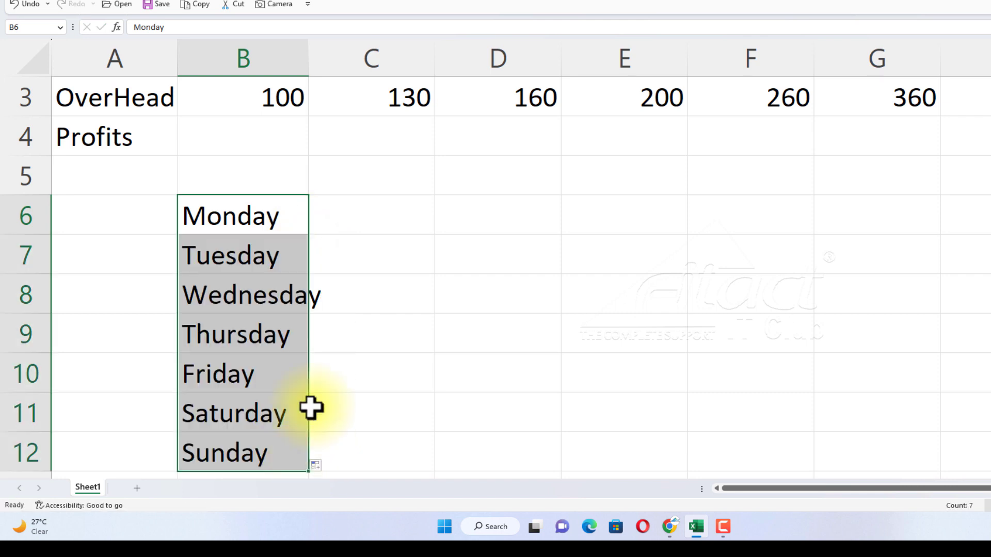
Extend Thursday in B9 across to E9, and fill Saturday in D9 upward to D5.
left_click(254, 338)
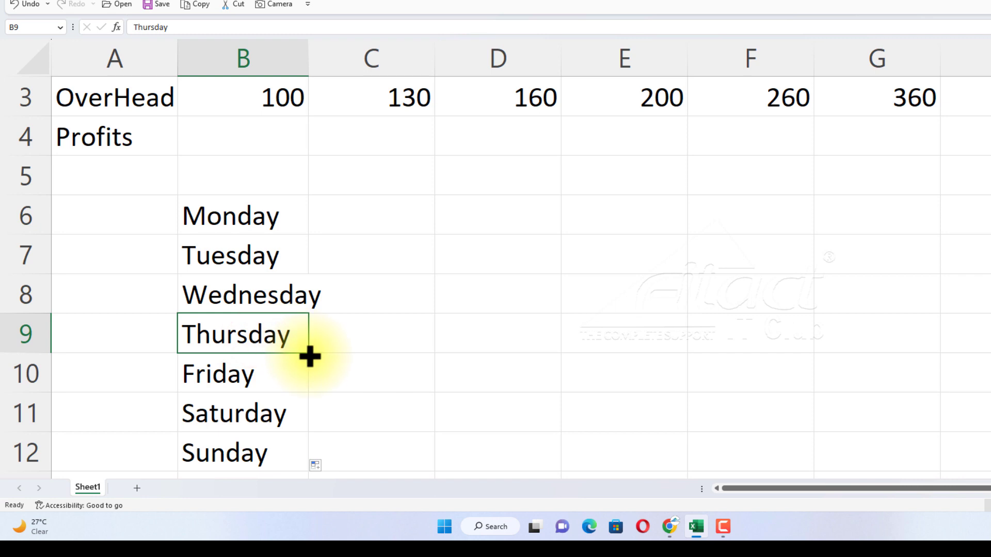
left_click_drag(309, 354, 621, 364)
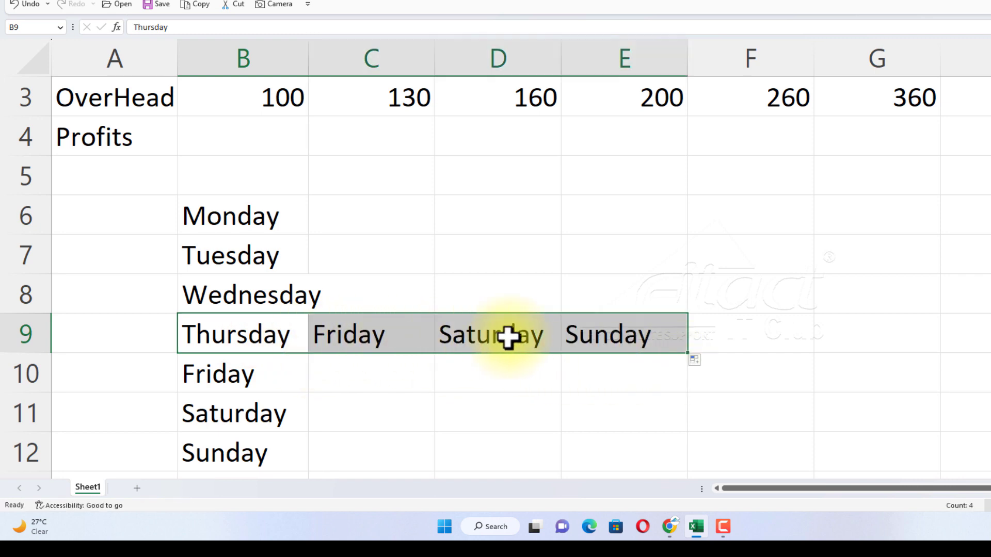
left_click(539, 336)
left_click_drag(560, 353, 566, 164)
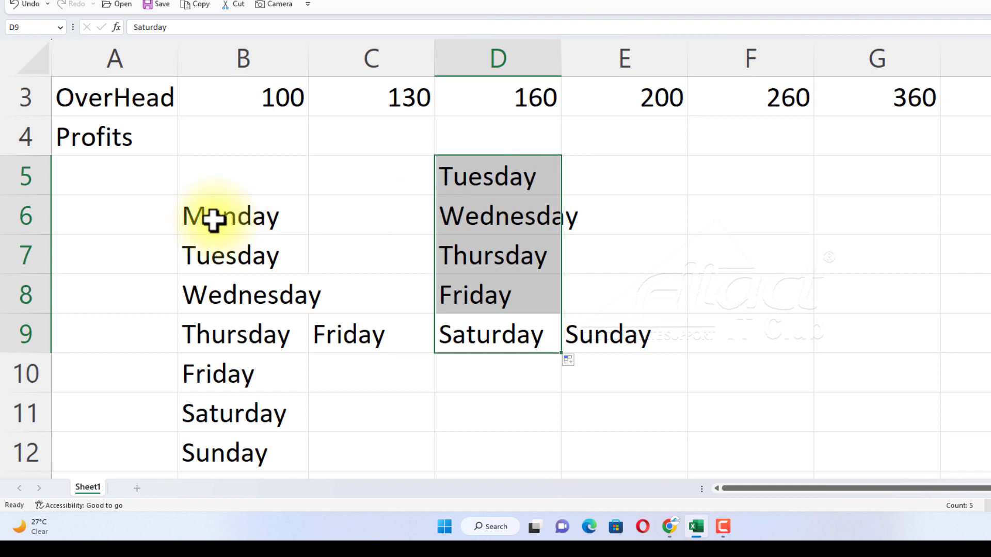
Clear the weekday names from B5:E12, and fill abbreviated weekdays from Mon in B6 down to B12.
left_click_drag(198, 168, 630, 453)
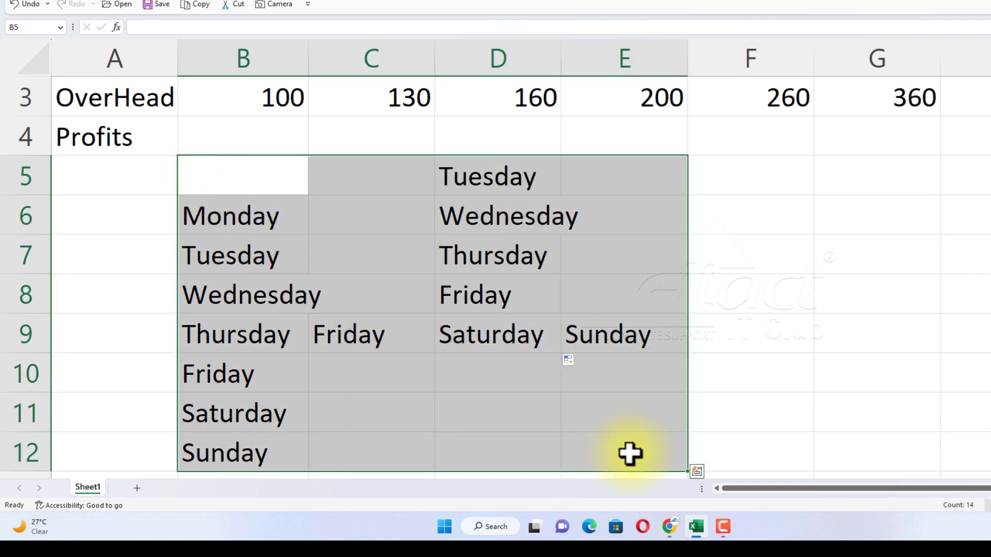
key("Delete")
left_click(258, 205)
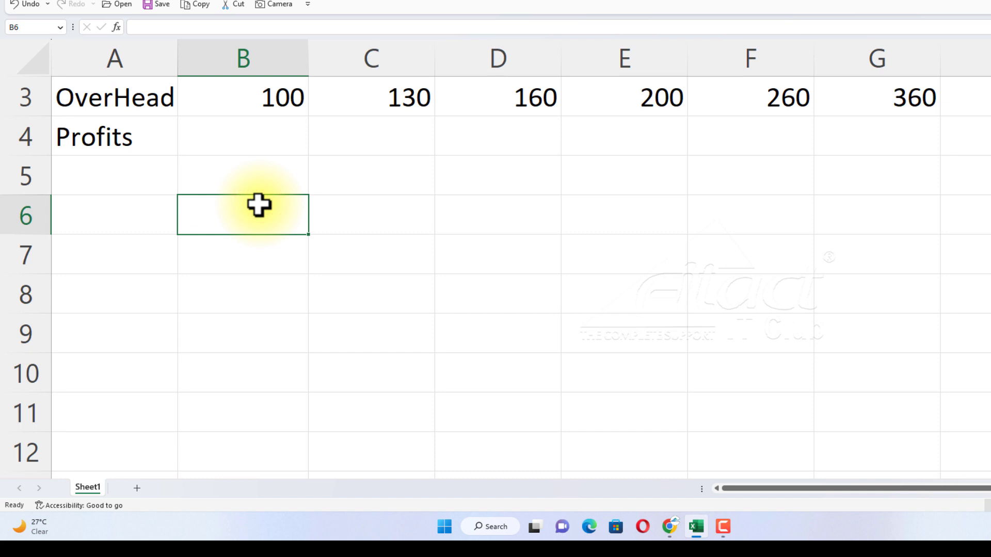
type("Mon")
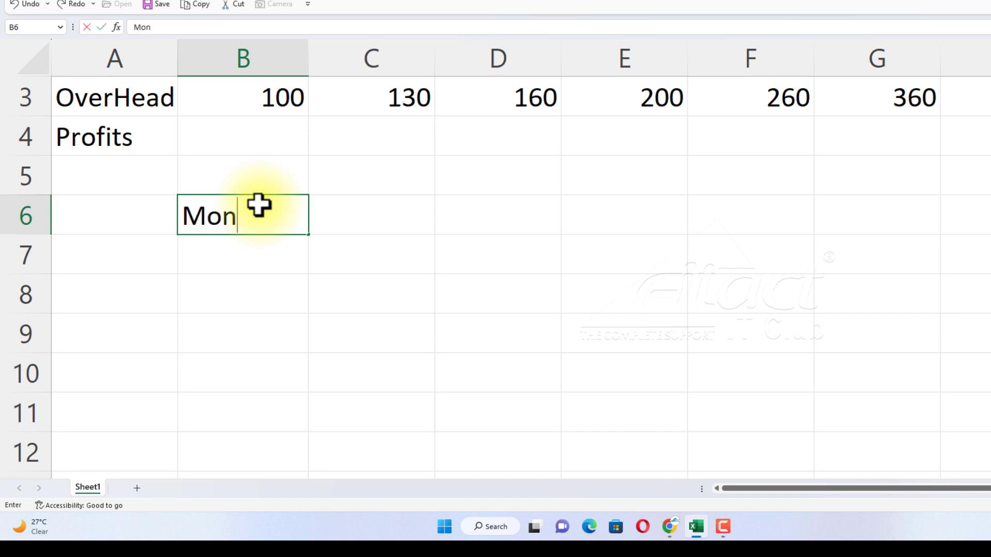
left_click_drag(308, 235, 289, 448)
Extend Wed in B8 across to E8, and fill Fri in D8 down to D11 and up to D5.
left_click(258, 299)
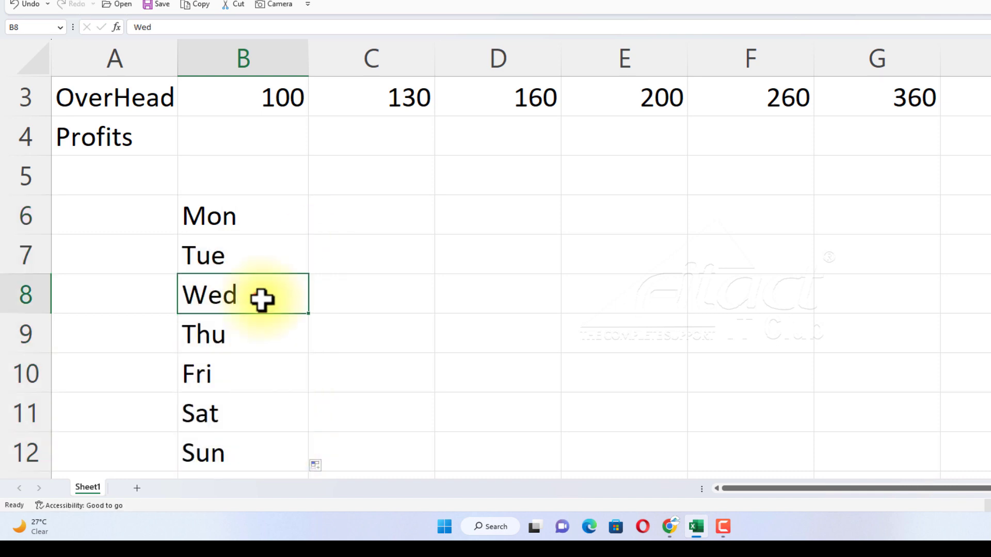
left_click_drag(309, 314, 658, 317)
left_click(482, 293)
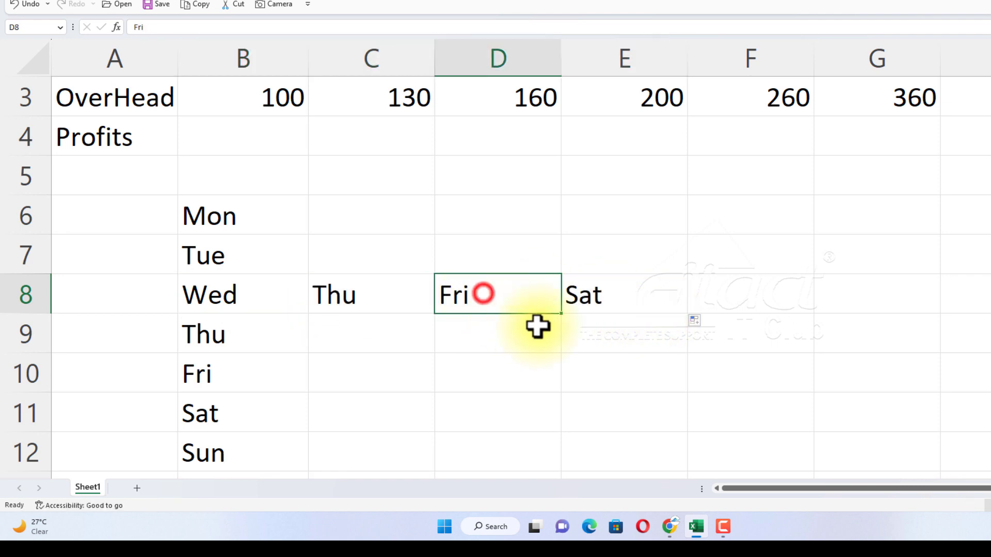
left_click_drag(563, 316, 546, 438)
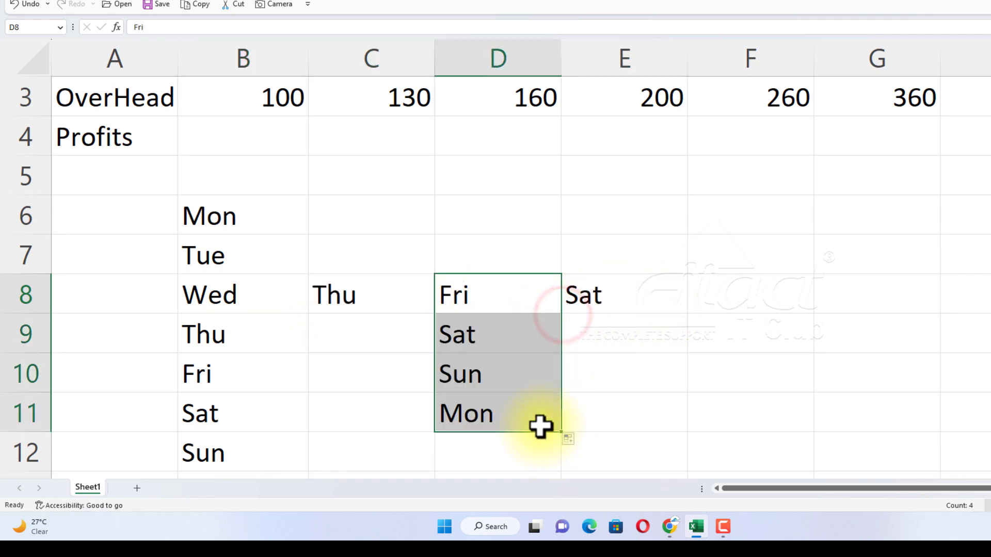
left_click(488, 298)
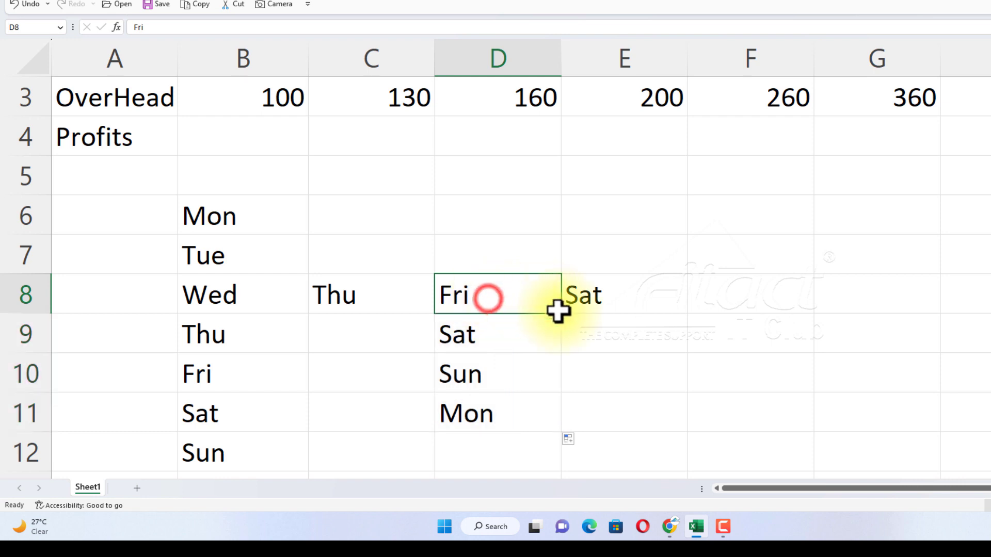
left_click_drag(564, 317, 568, 170)
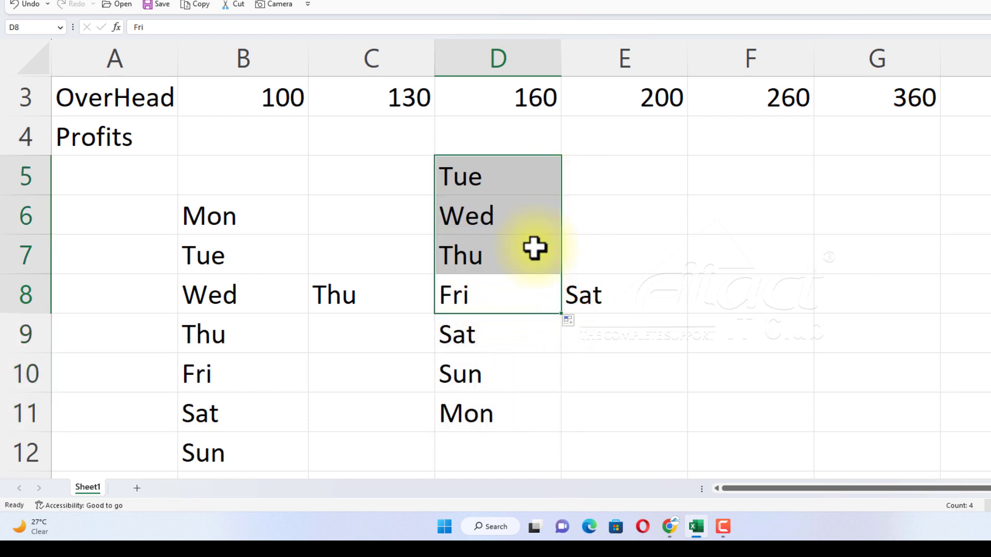
Enter Q1 in cell F6 and fill the quarter labels down to F12.
left_click(762, 220)
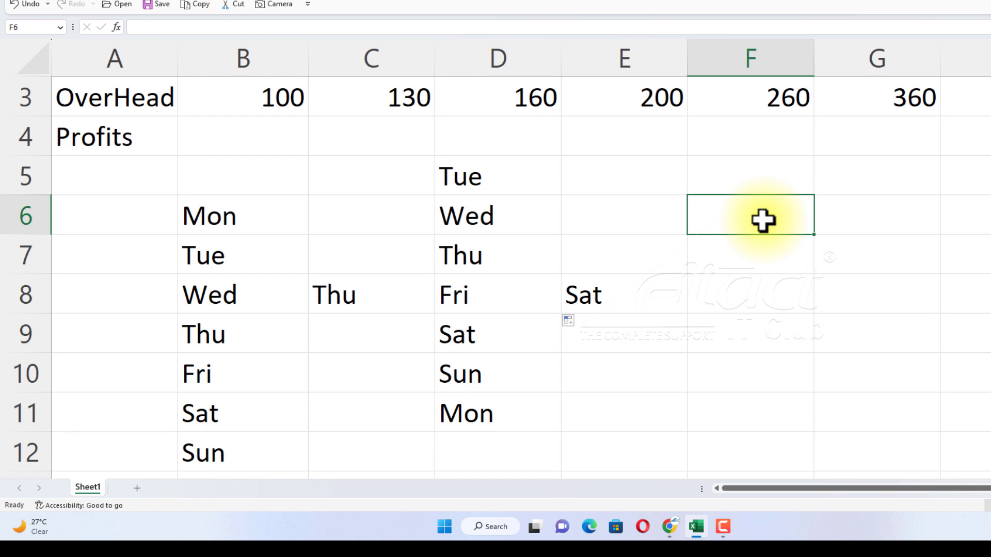
type("Q")
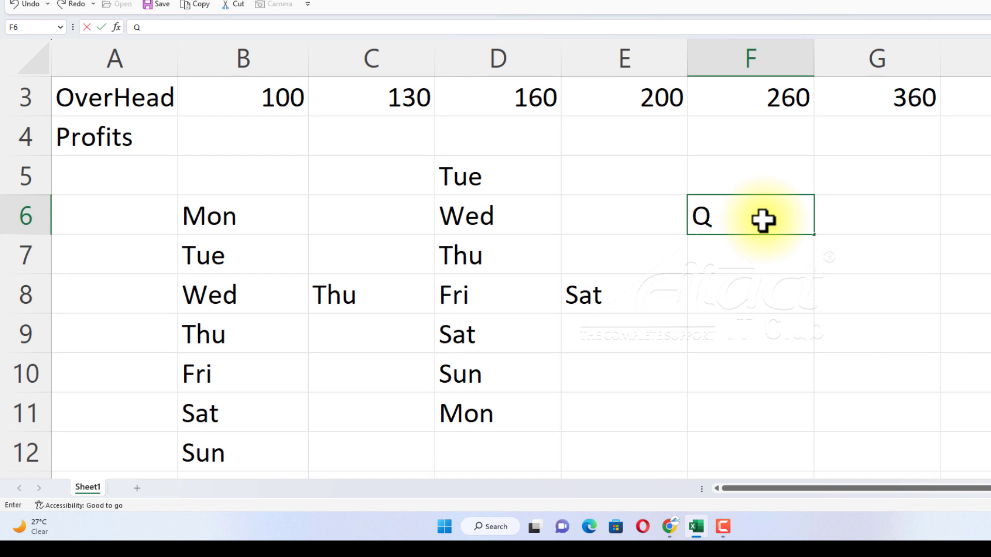
type("1")
left_click_drag(814, 239, 812, 457)
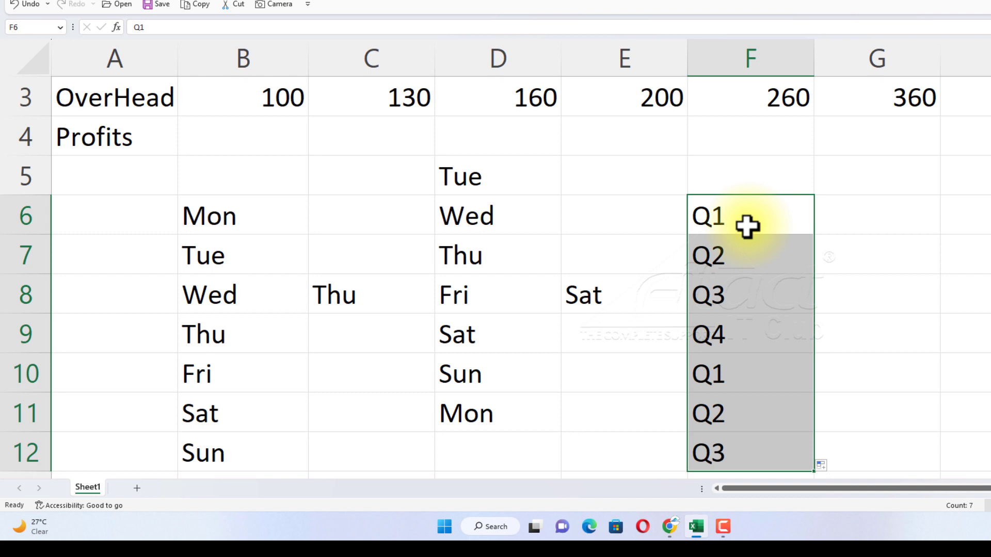
Enter the date 7/8/23 in cell G6 and fill consecutive daily dates down to G12.
left_click(852, 215)
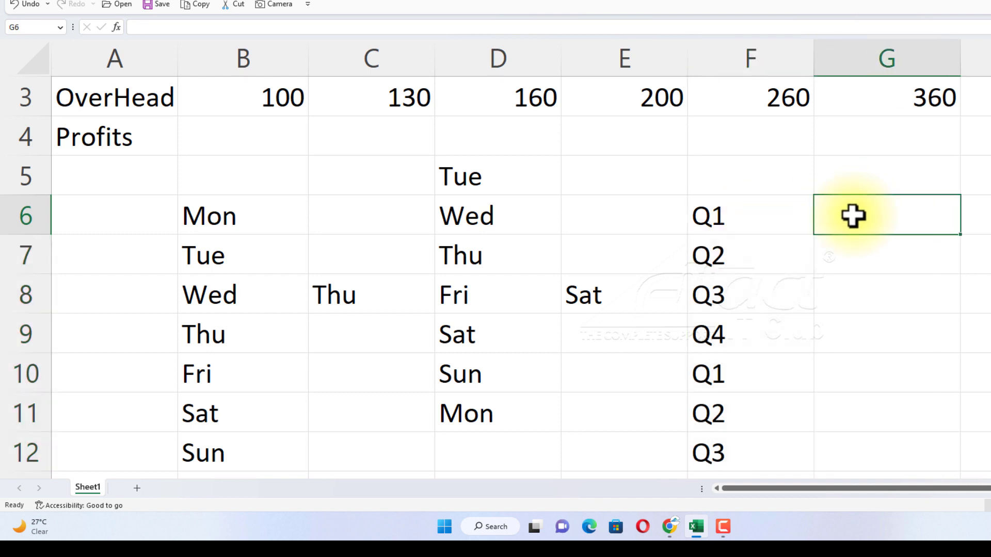
type("7/")
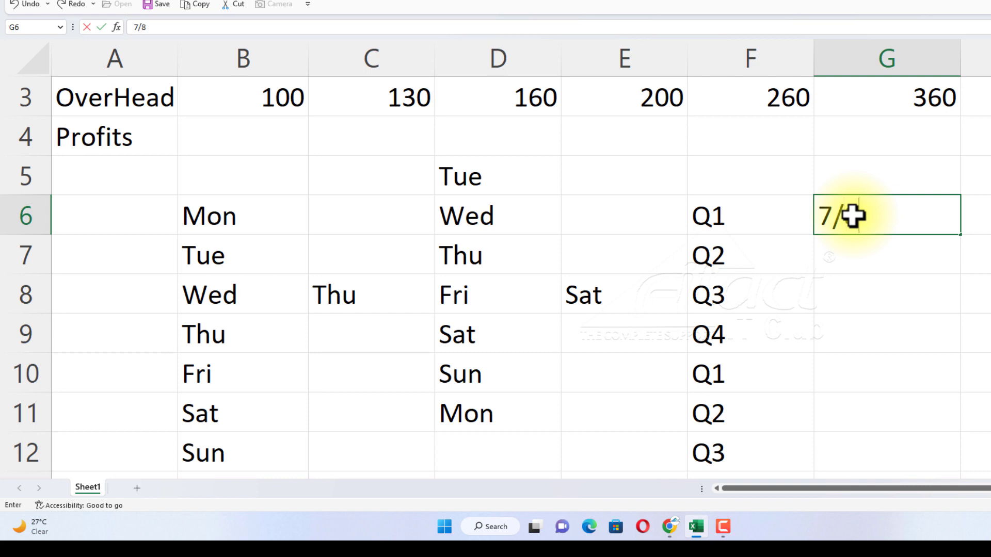
type("8/23")
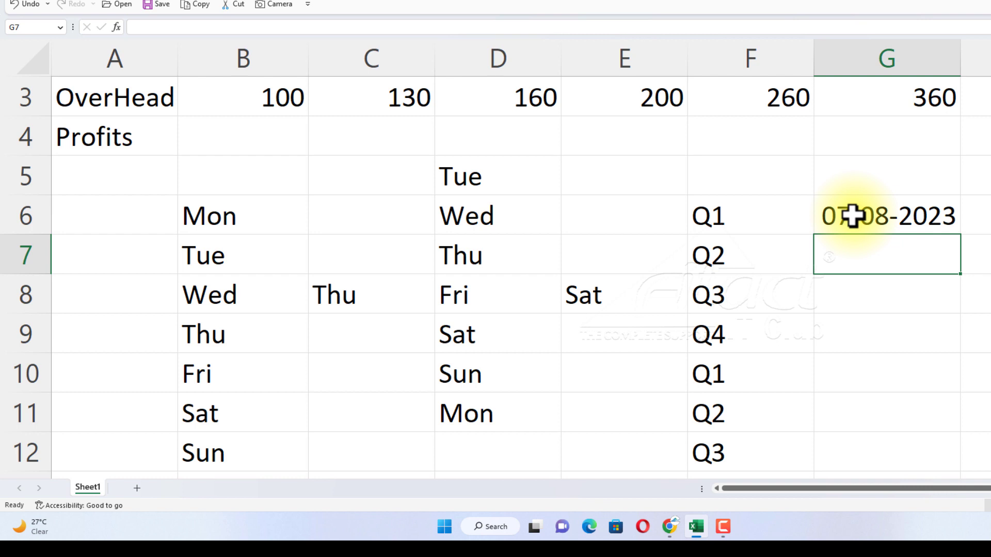
left_click(928, 216)
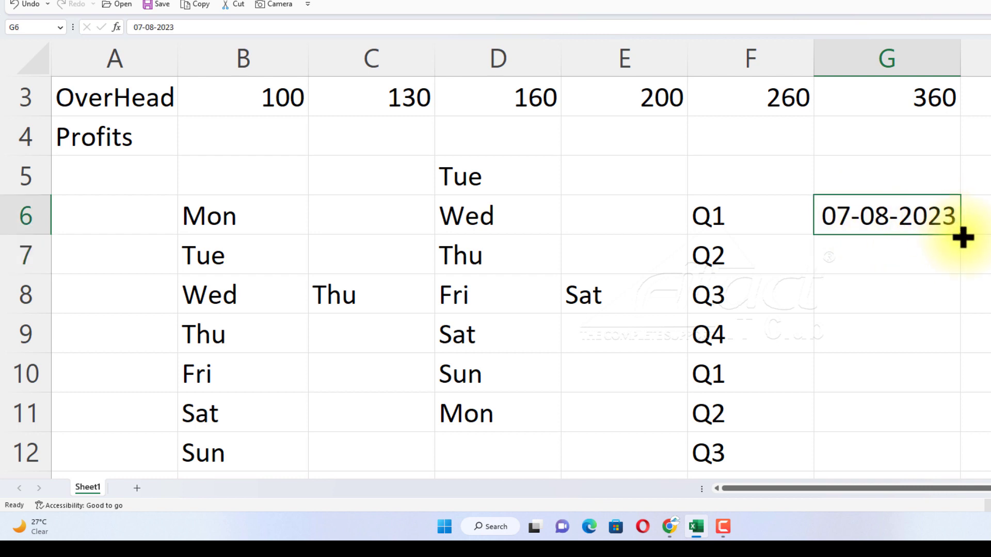
left_click_drag(960, 233, 951, 459)
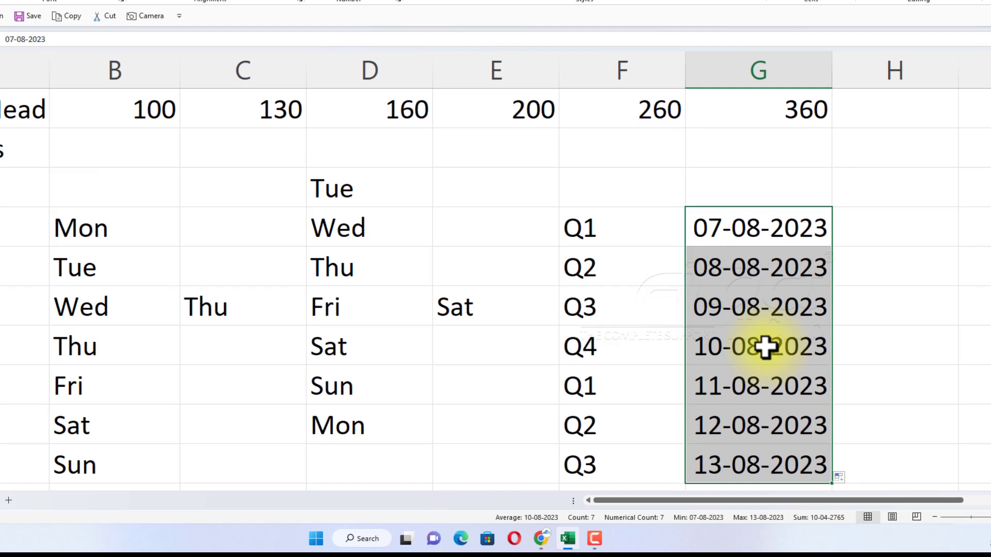
Extend the date in G9 across to H9.
left_click(885, 332)
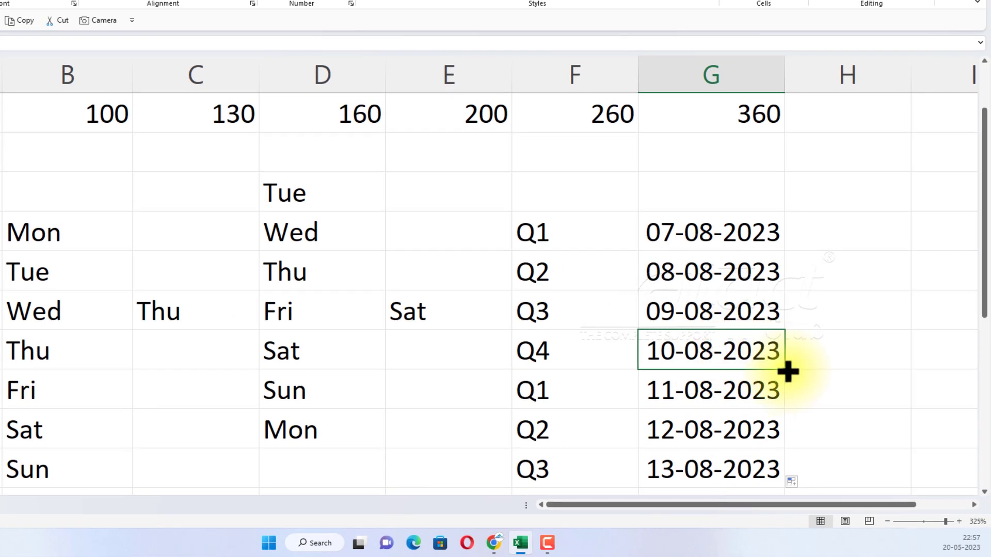
left_click_drag(785, 370, 909, 372)
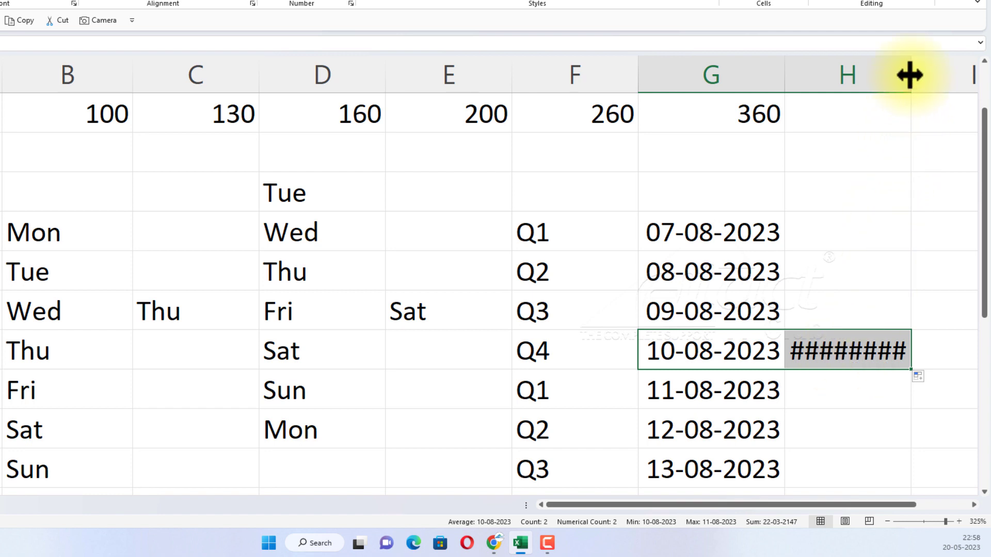
Widen column H to fit its date, and clear the fill examples below the Profits row in columns B to H.
left_click_drag(909, 74, 954, 73)
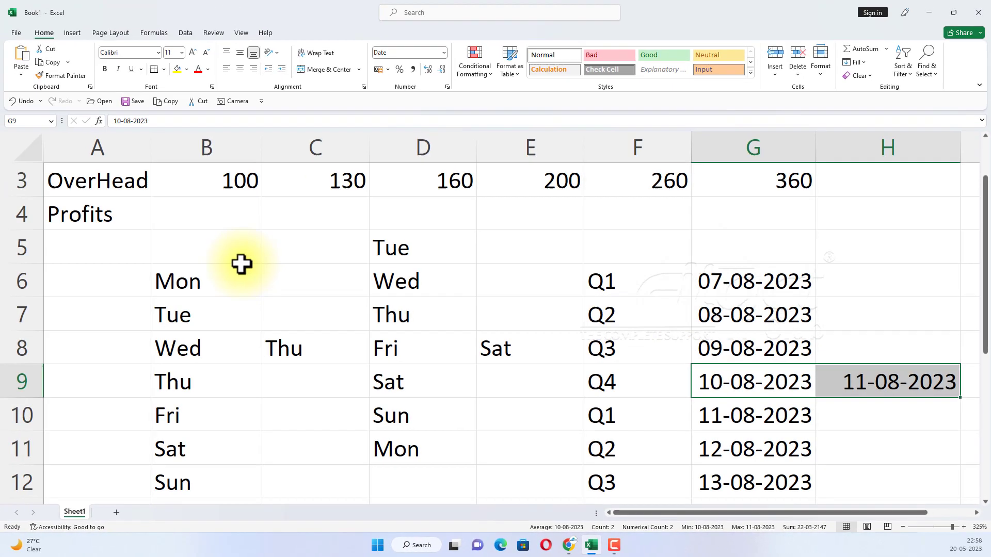
mouse_move(160, 238)
left_mouse_down()
mouse_move(606, 382)
mouse_move(866, 504)
left_mouse_up()
key("Delete")
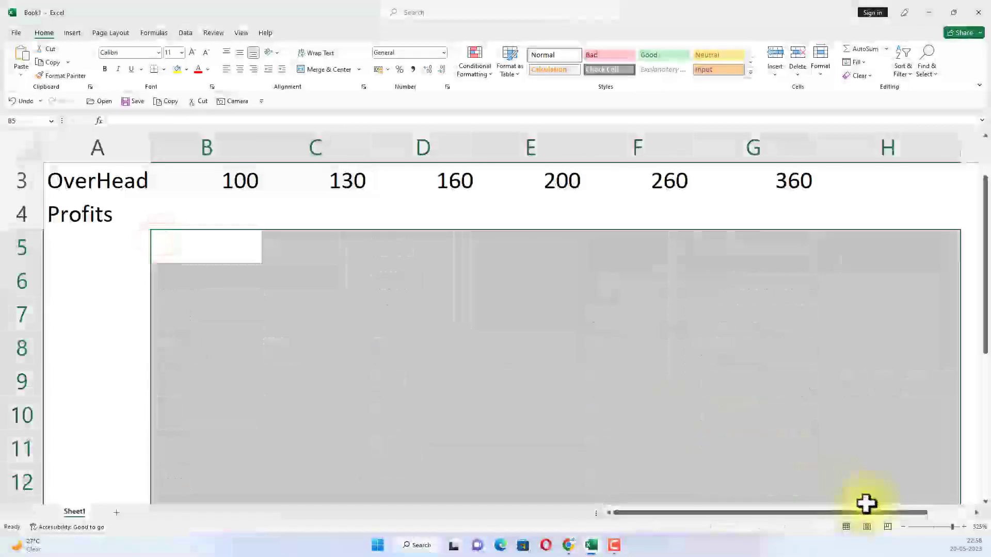
left_click(195, 263)
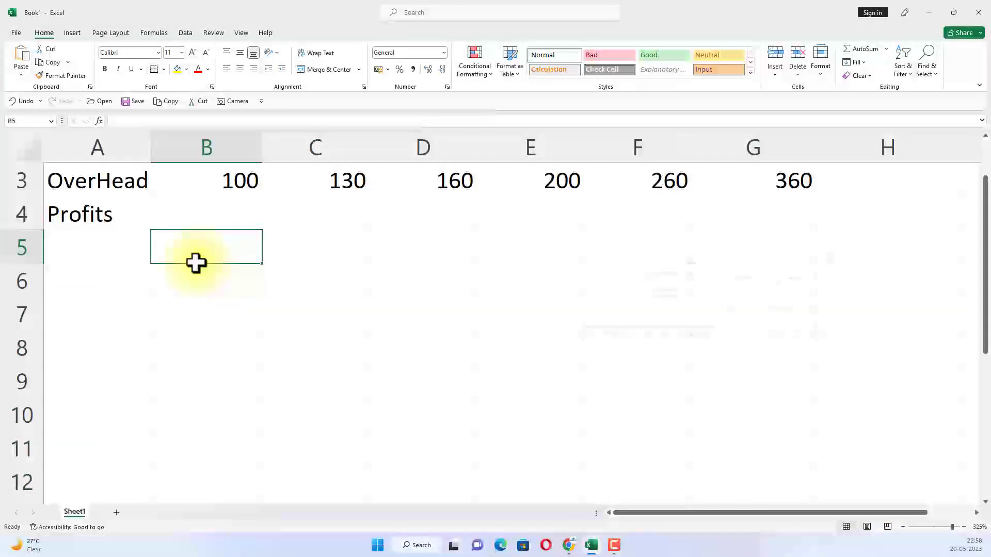
scroll(196, 263, "up", 1)
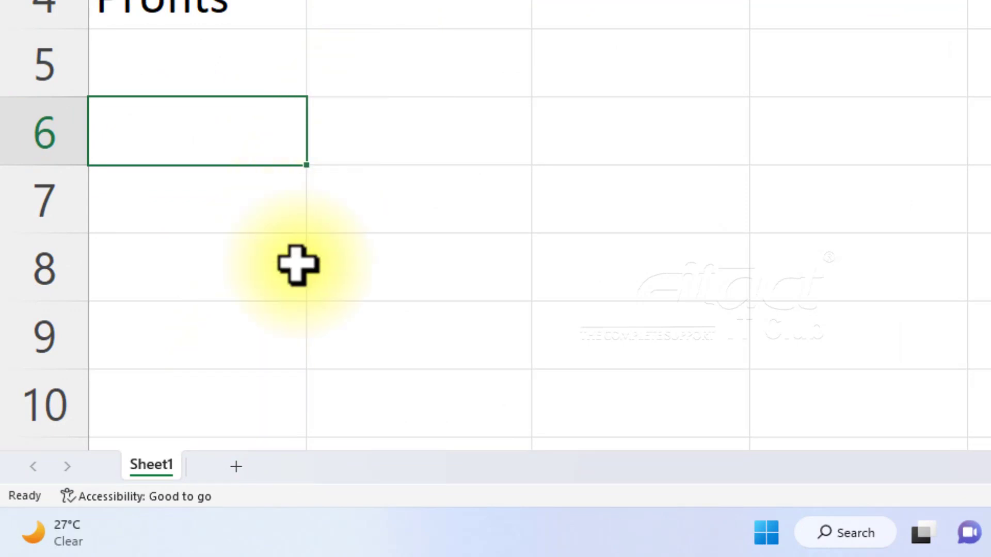
Add a new worksheet, look back at Sheet1, and return to Sheet2.
left_click(236, 467)
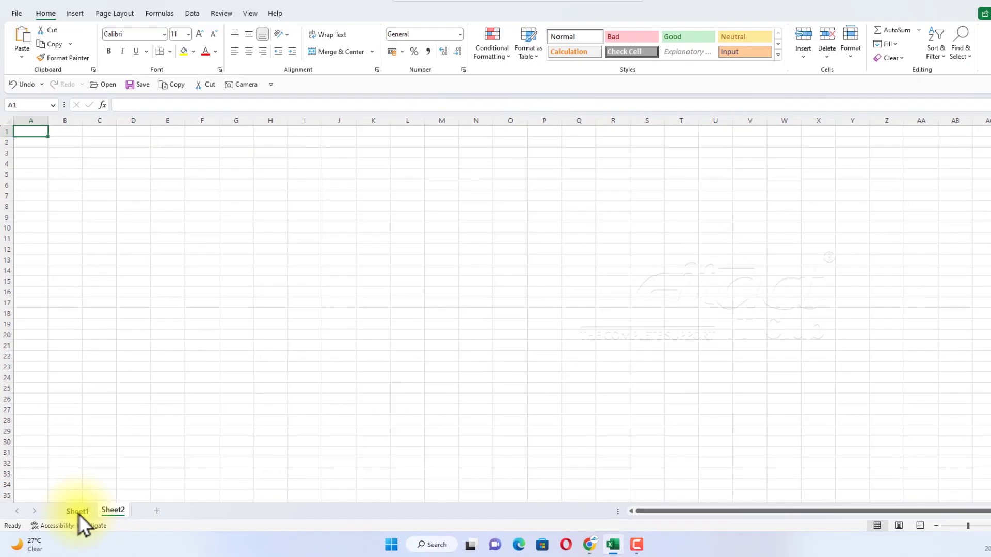
left_click(135, 480)
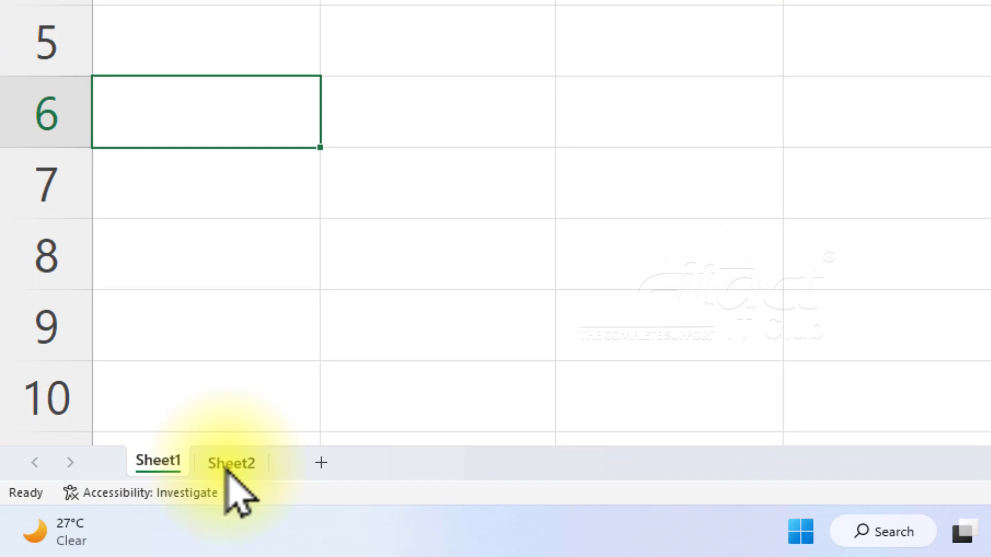
left_click(227, 467)
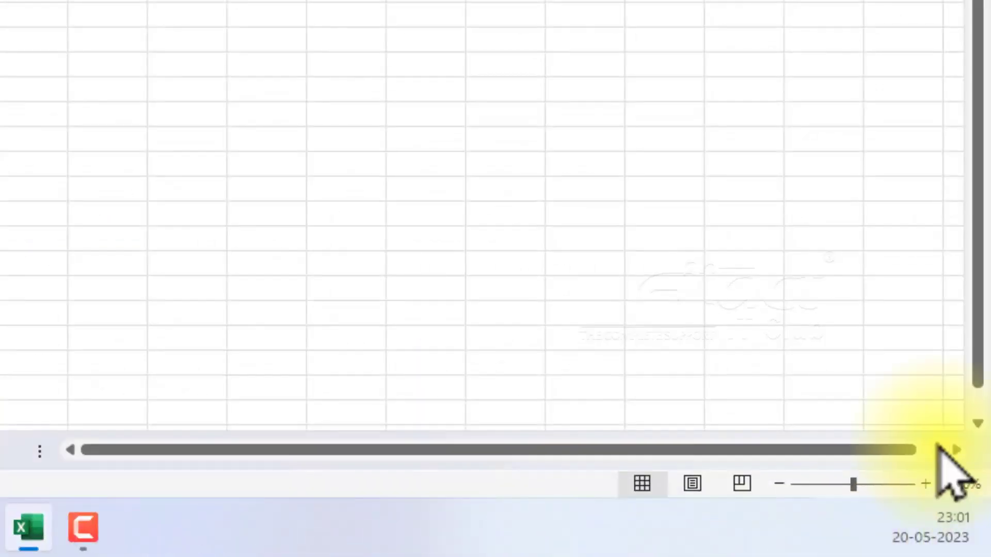
Set the zoom magnification of Sheet2 to 200%.
left_click(959, 486)
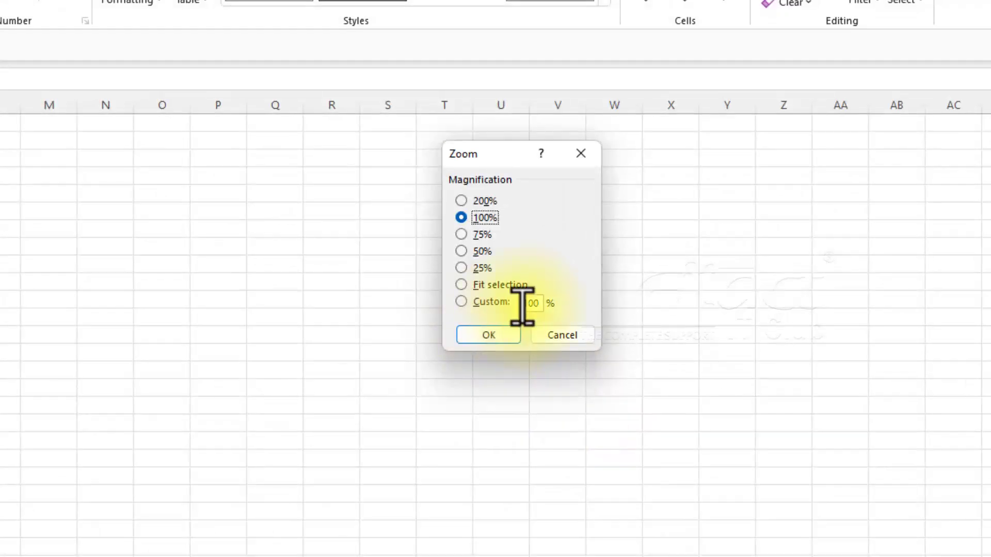
left_click(460, 201)
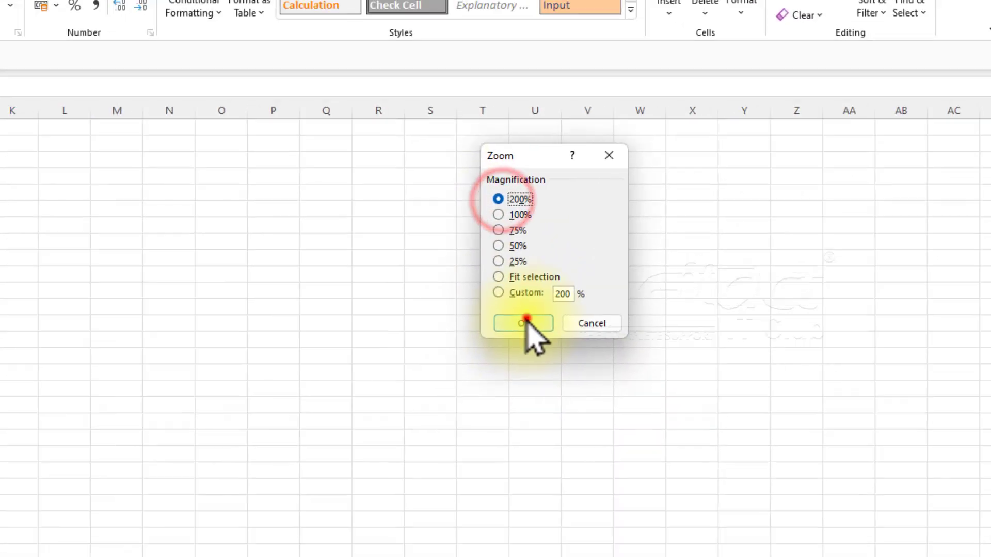
left_click(488, 335)
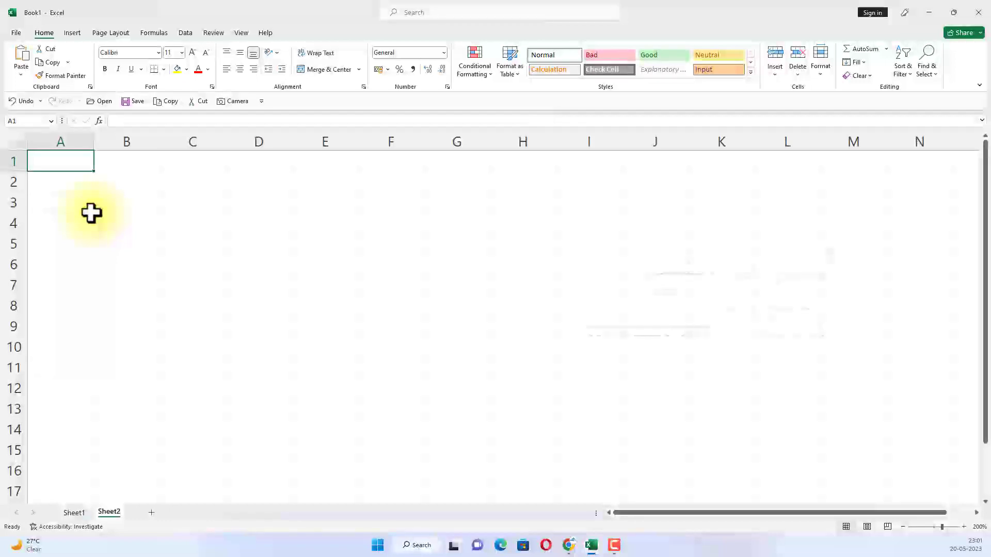
Enter the date 1/8/23 in cell B3 of Sheet2.
left_click(191, 304)
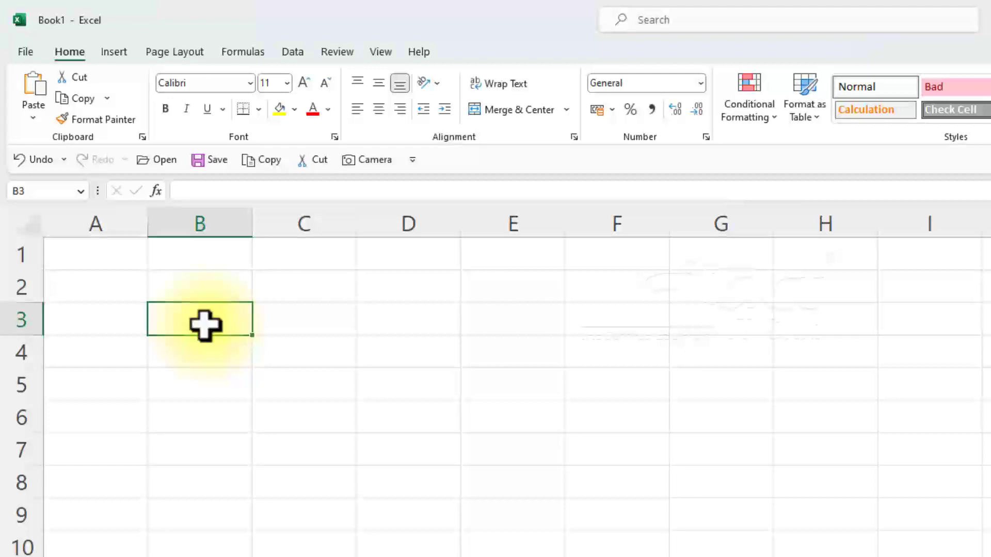
type("1")
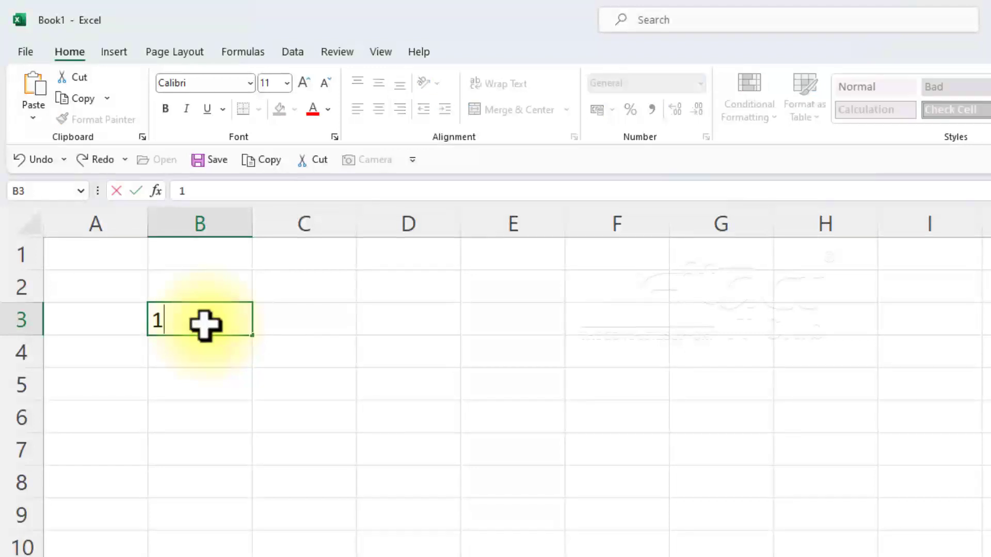
type("/8/23")
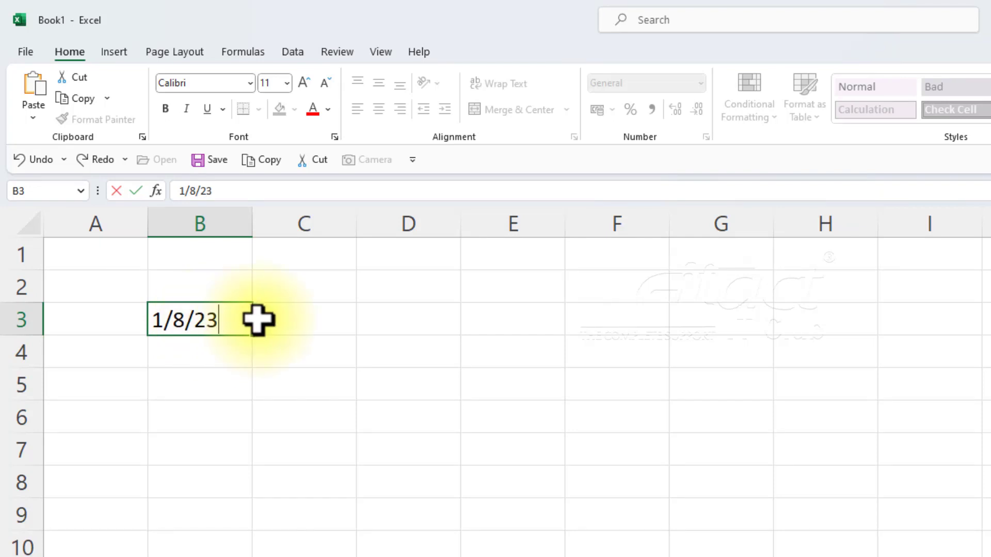
key("Return")
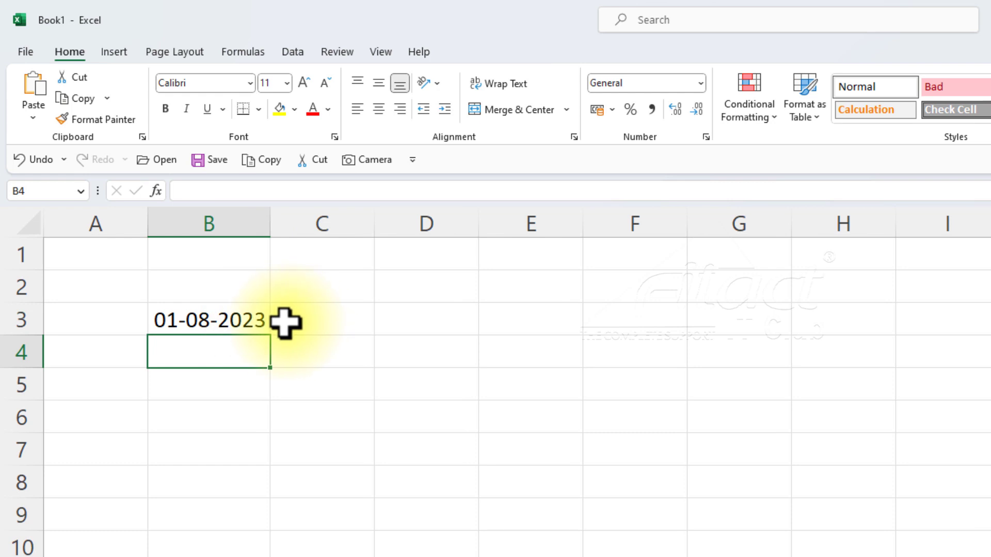
Enter the date 5/5/23 in cell B2, above the first date.
left_click(210, 290)
type("5/5")
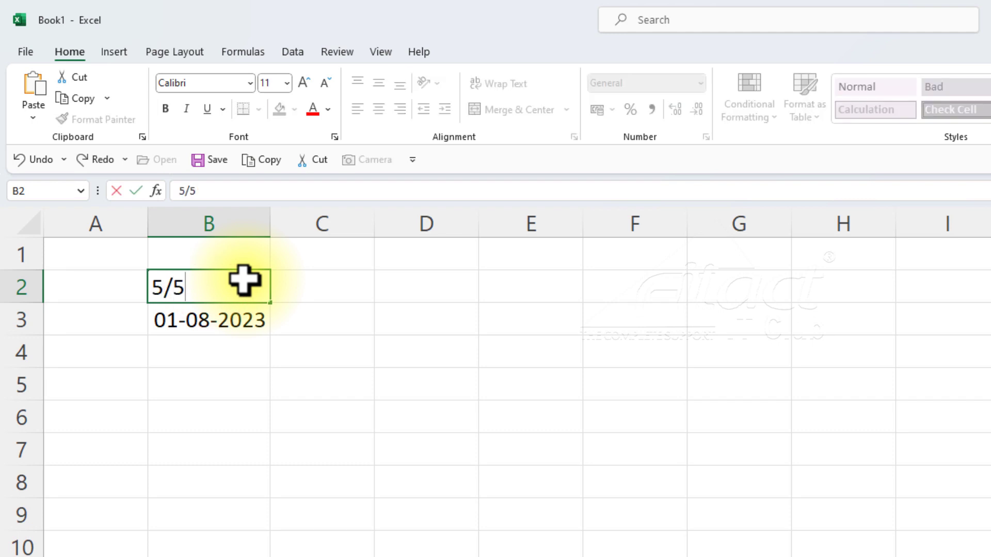
type("/23")
key("Return")
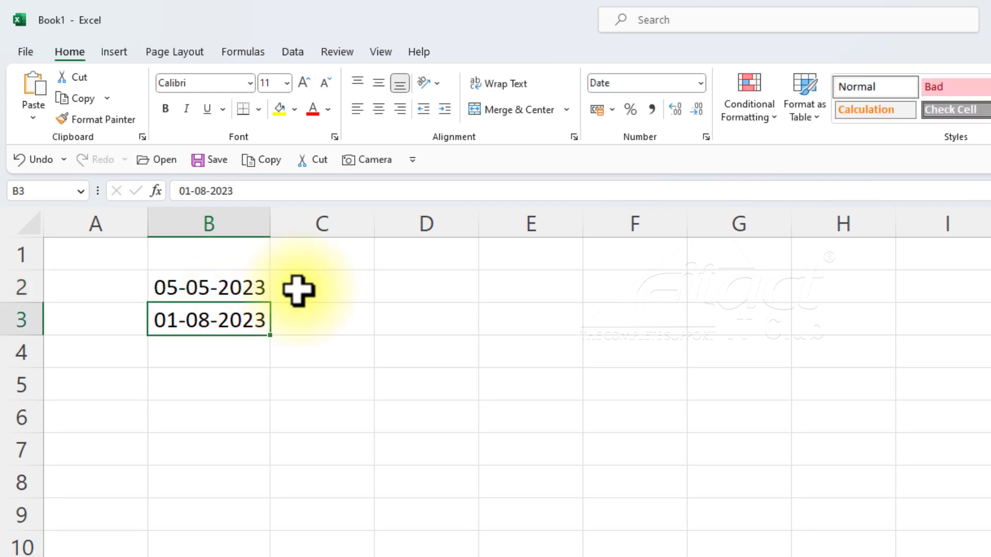
Enter the date 6-07-2023 in cell B4, using hyphens as separators.
left_click(204, 363)
double_click(205, 359)
type("6-")
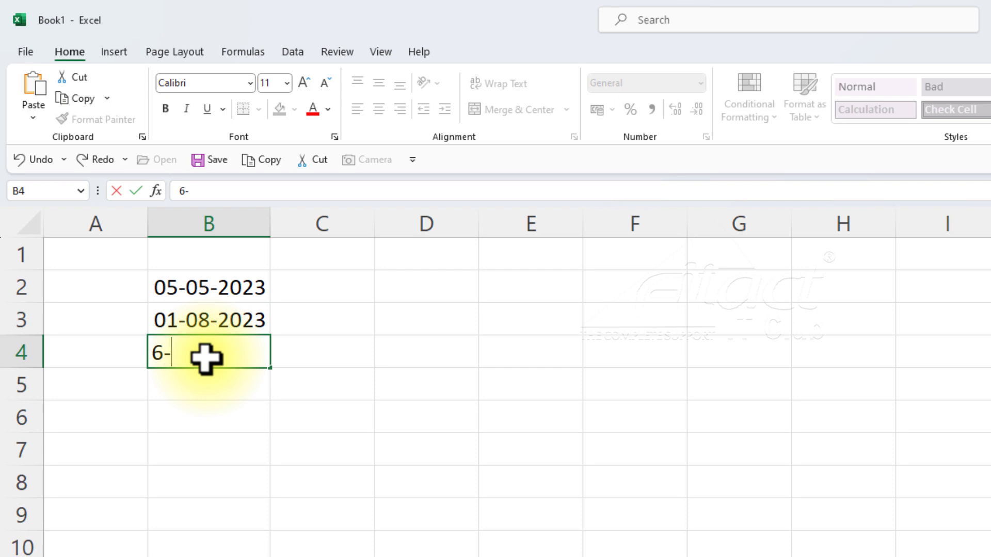
type("07-2023")
key("Return")
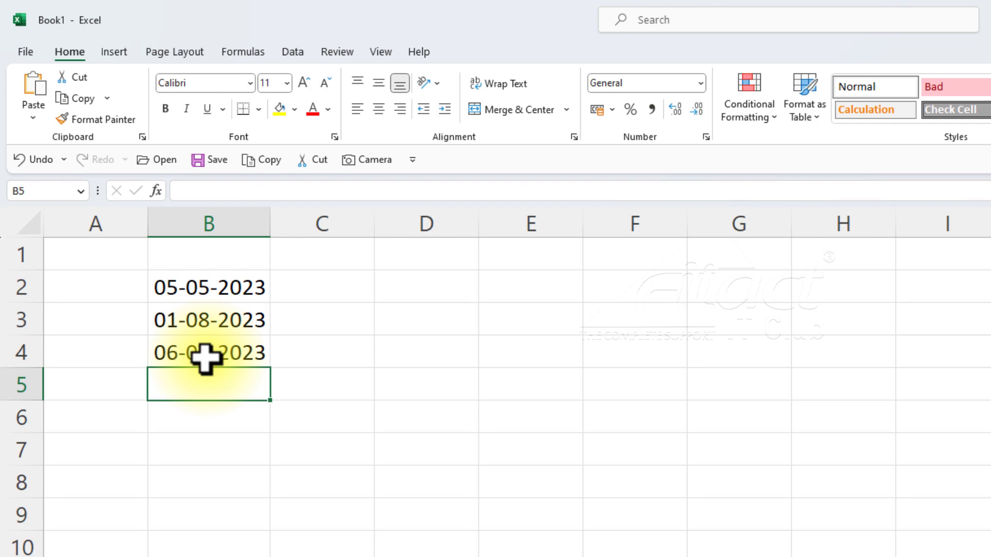
Enter the date 21/12/30 with a two-digit year in cell B7.
left_click(220, 460)
type("21/12/30")
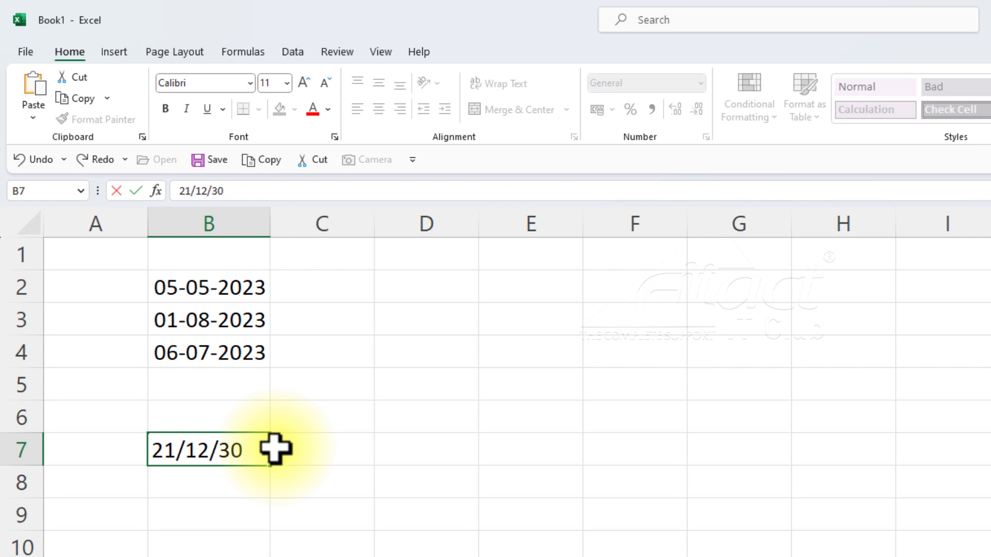
key("Return")
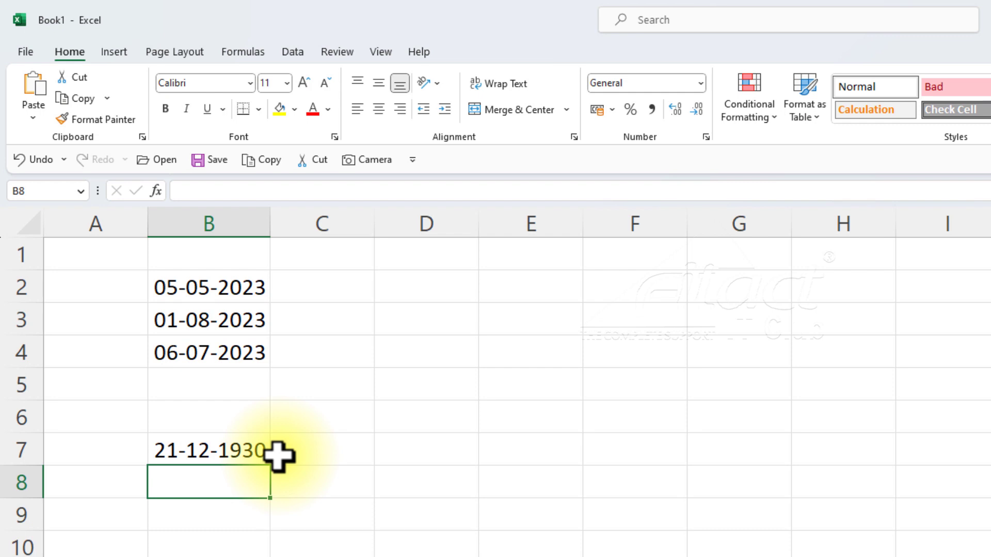
Enter the date 21/12/29 with a two-digit year in cell B8.
type("21/1")
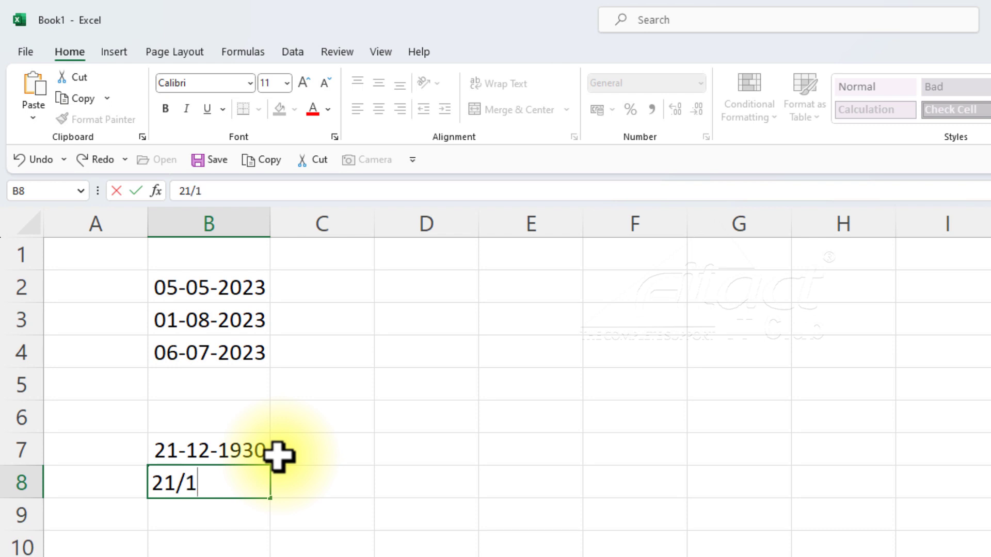
type("2/29")
key("Return")
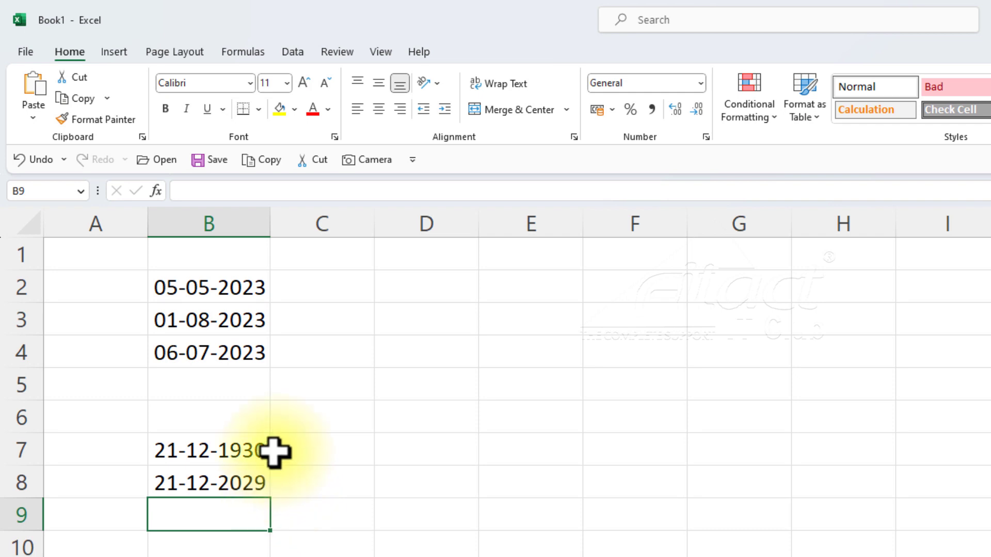
Note the two-digit year ranges beside the dates by entering 30-99 in C7 and 0-29 in C8.
left_click(361, 450)
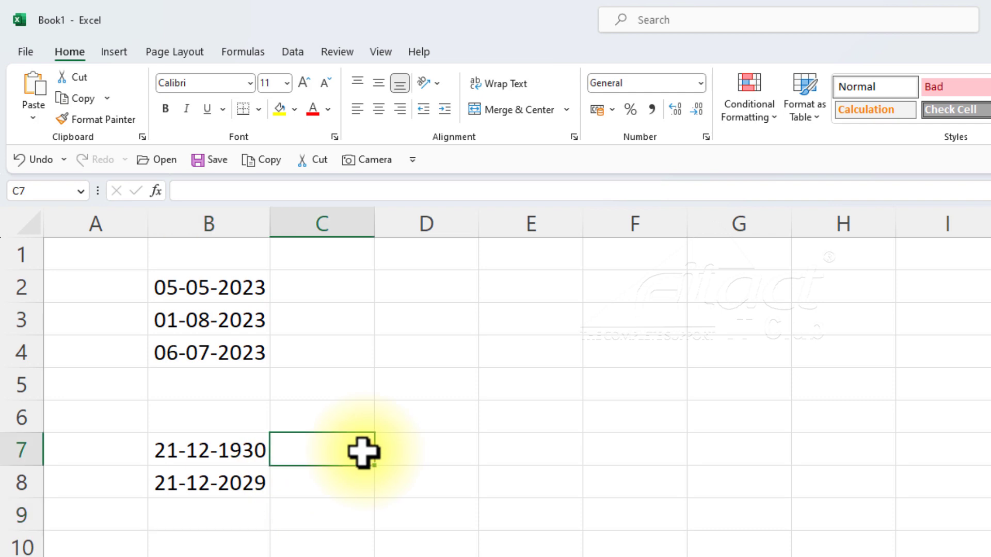
type("30-99")
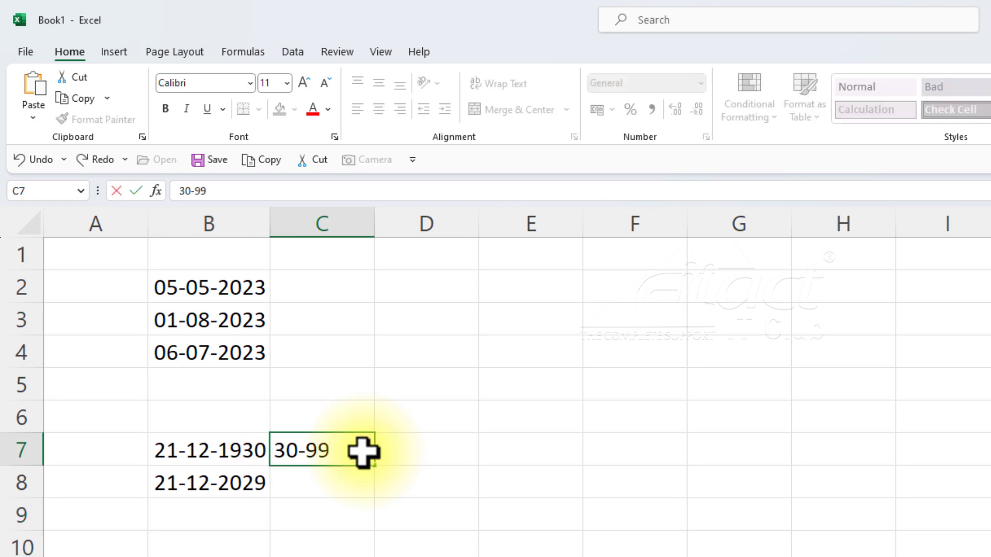
left_click(356, 483)
type("0")
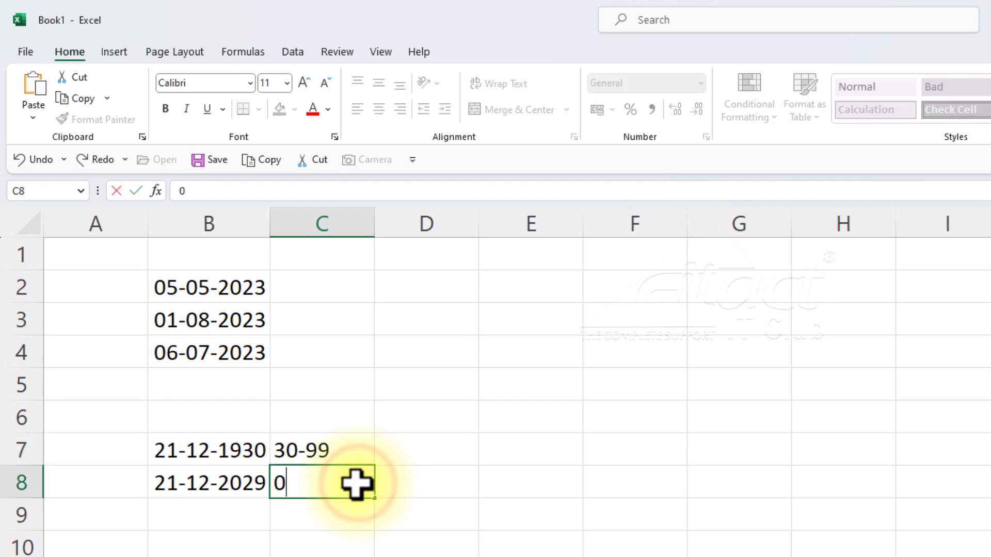
type("-29")
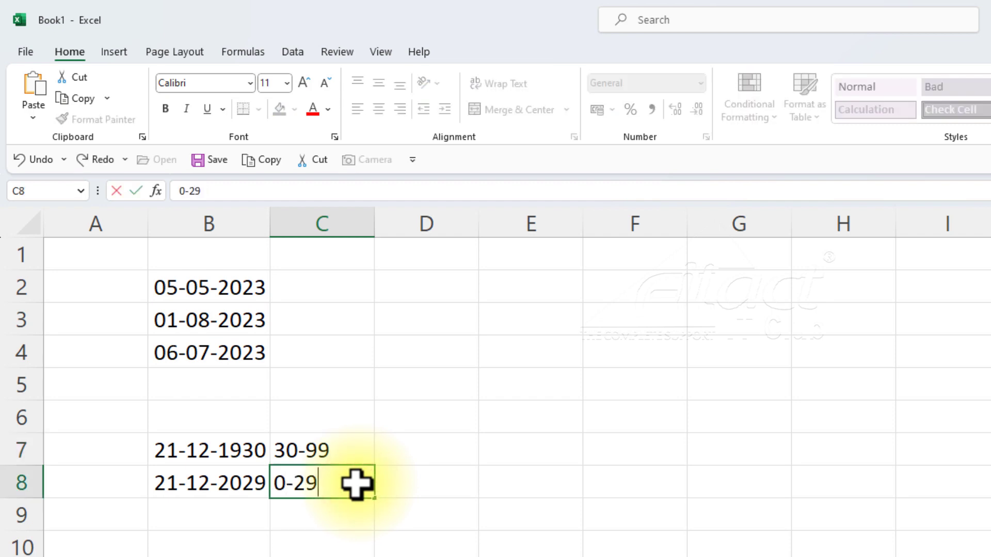
key("Return")
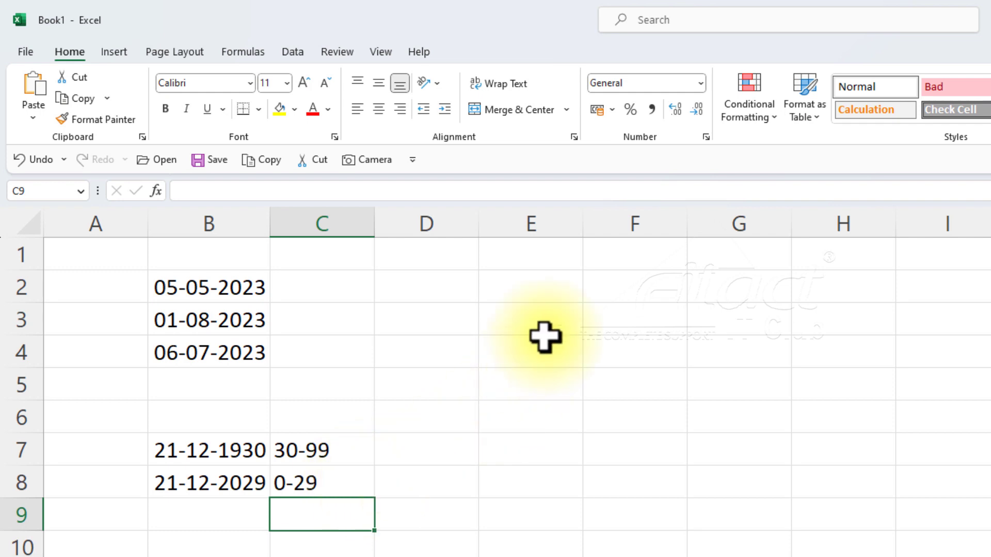
Enter the time 4:15 in cell E2.
left_click(540, 291)
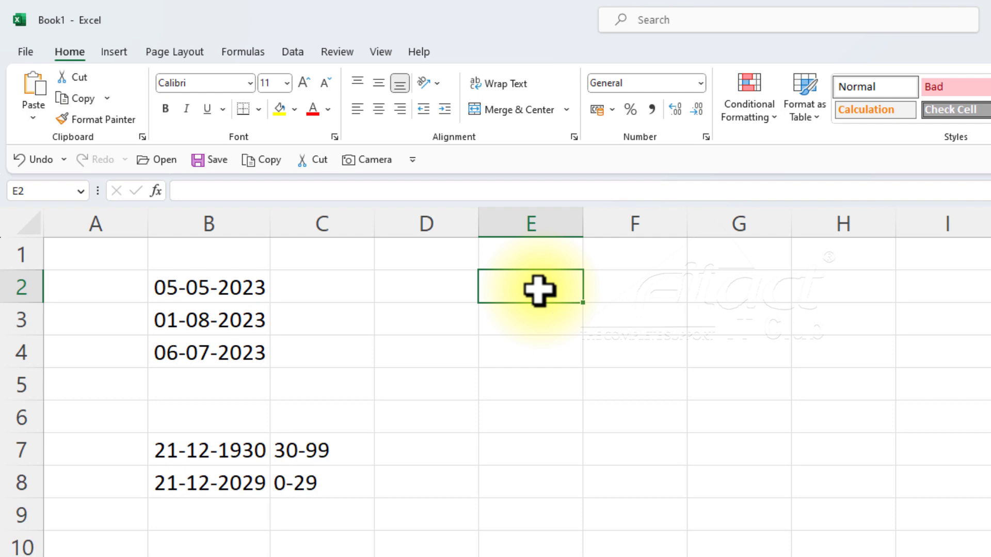
type("4")
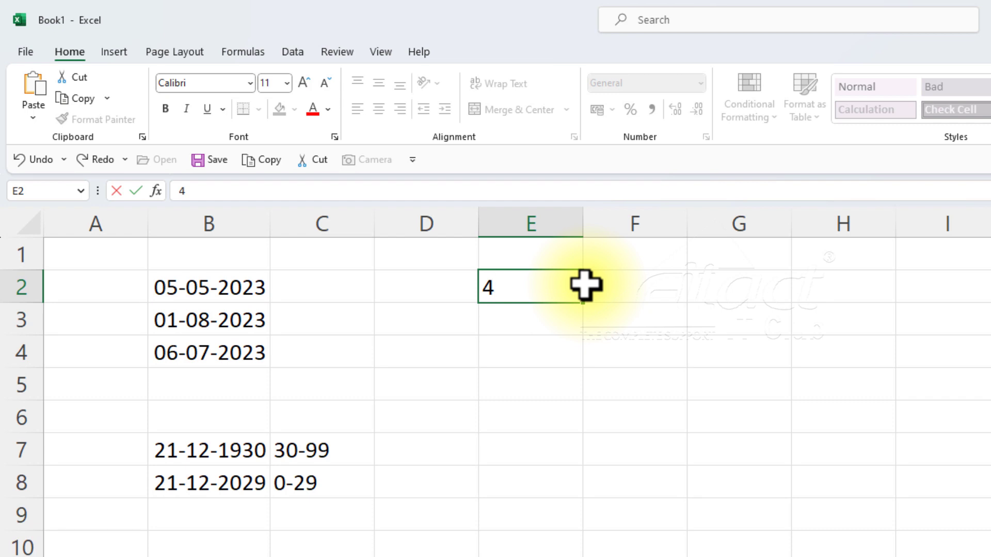
type(":15")
key("Return")
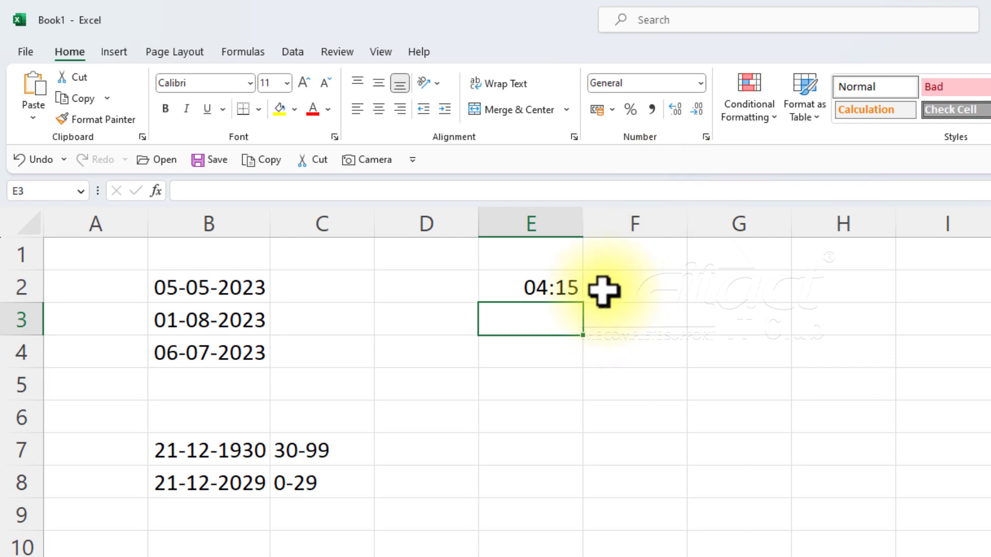
Enter the 24-hour time 16:15 in cell E3.
type("16:")
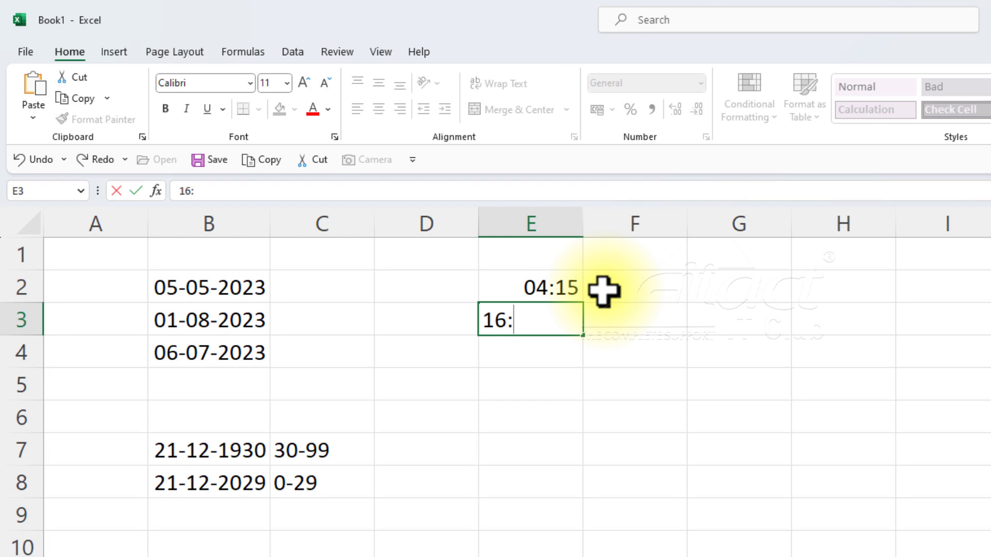
type("15")
key("Return")
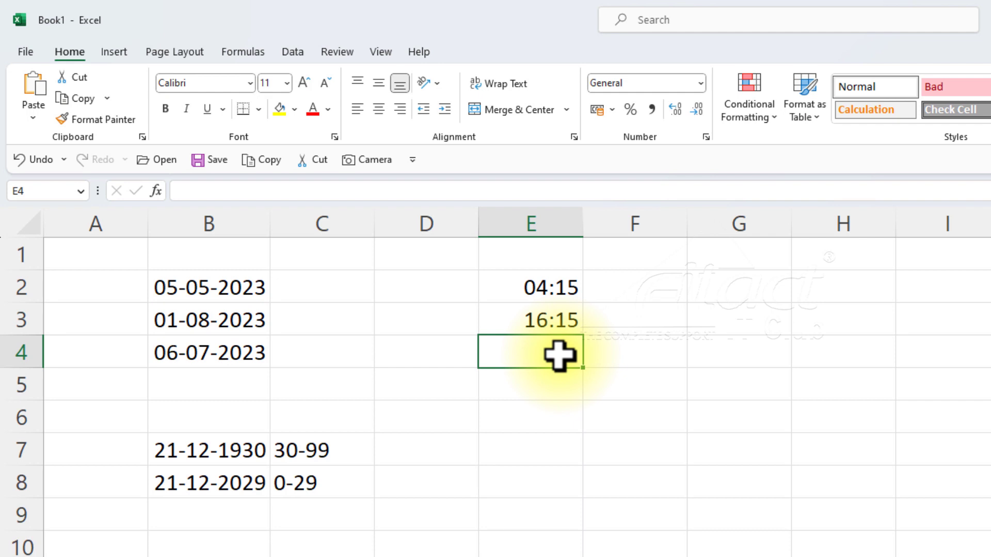
Enter the 12-hour time 3:00 pm in cell E4.
type("3:00")
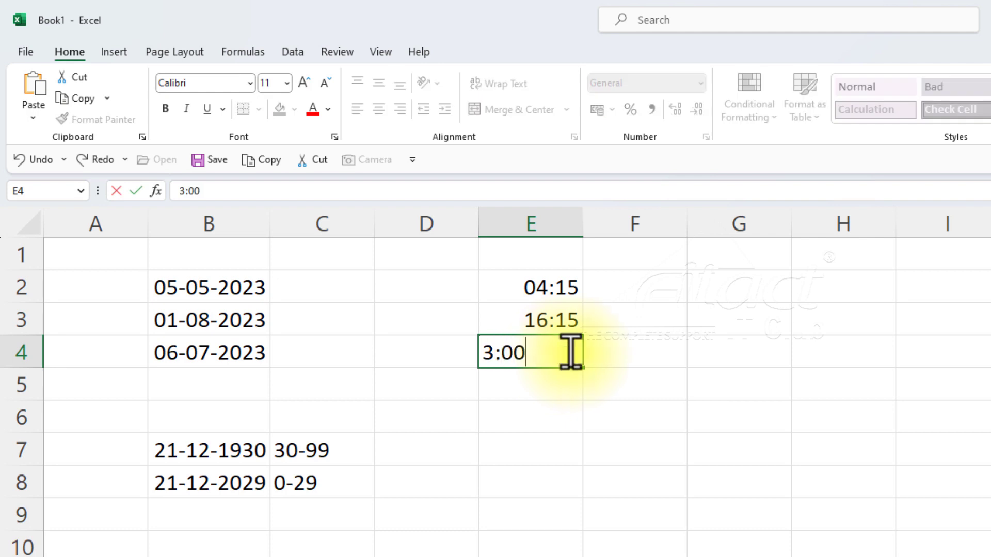
type(" pm")
key("Return")
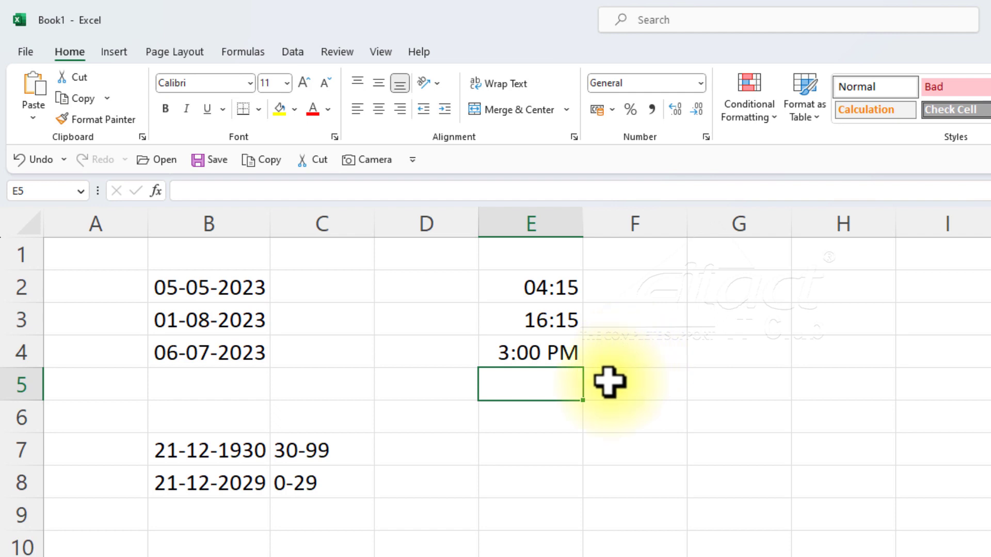
Enter the 12-hour time 2:15 am in cell E5 and the 24-hour time 23:30 in cell E6.
type("2:")
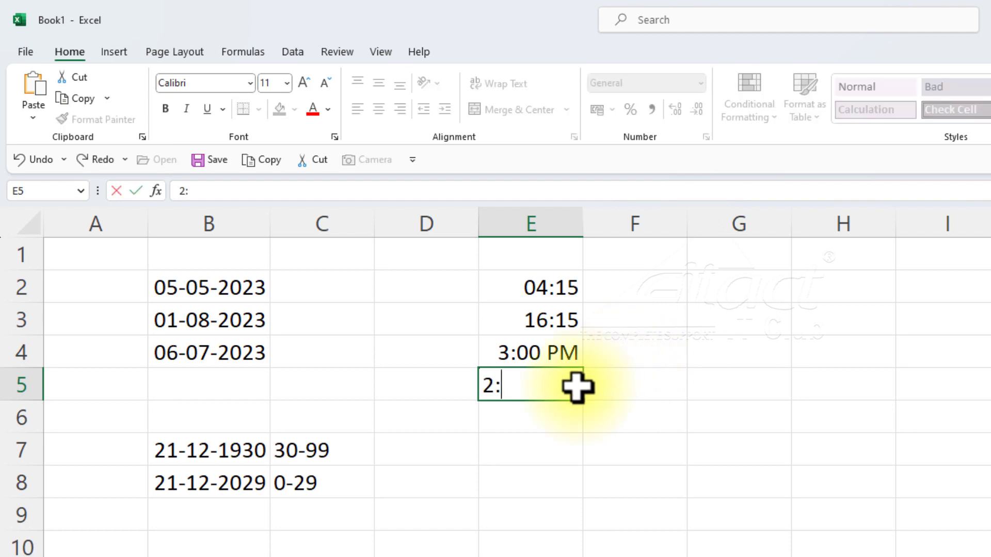
type("15 am")
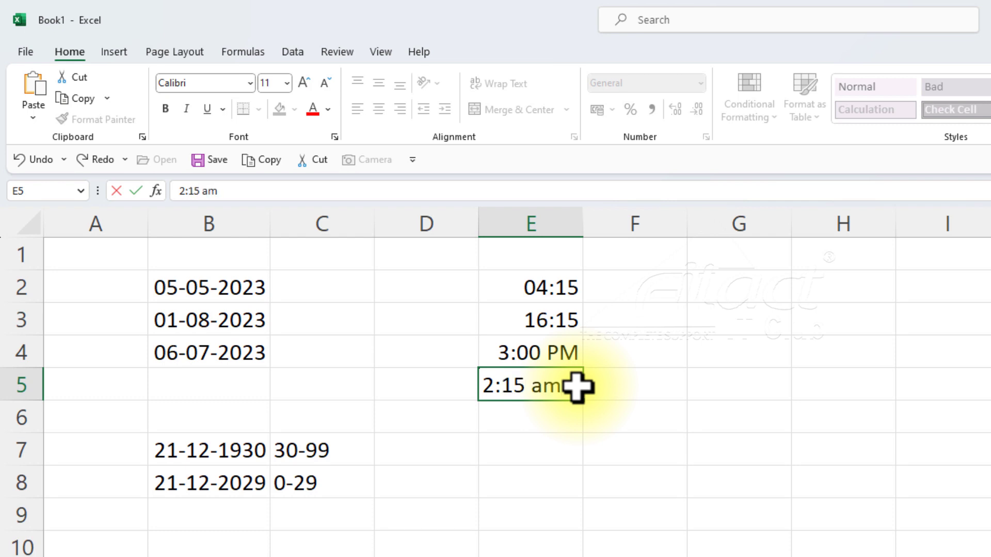
key("Return")
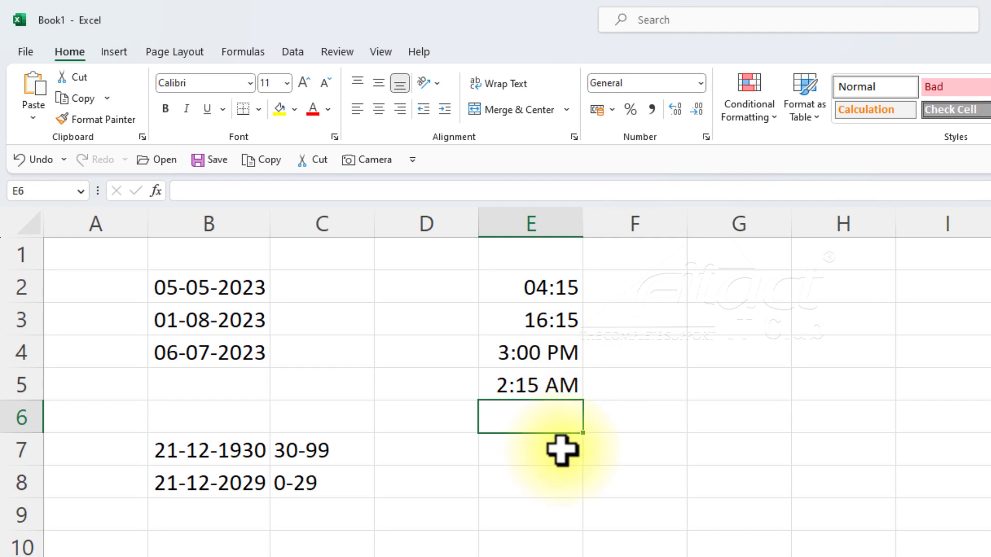
type("23")
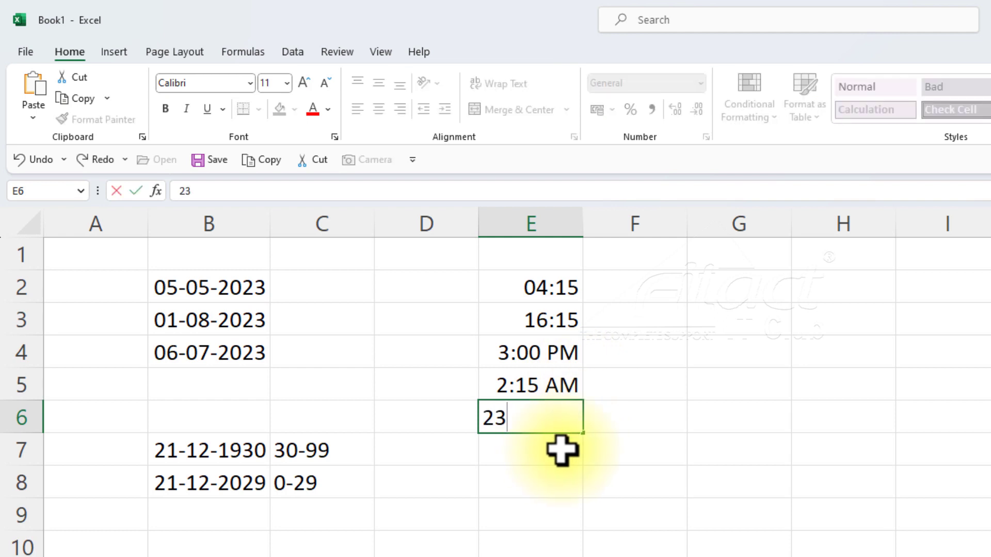
type(":30")
key("Return")
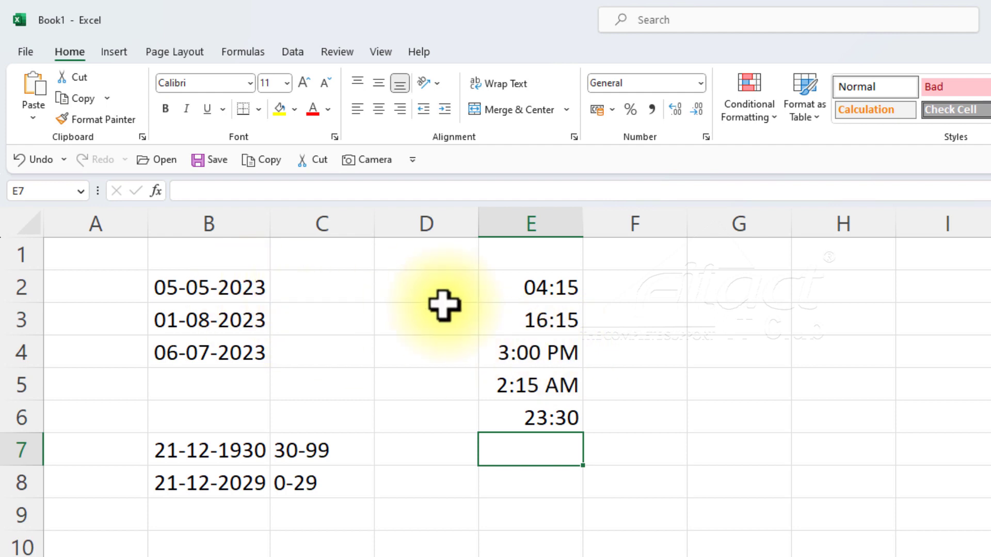
Undo the time entries one by one, from E6 back to E2.
left_click(528, 289)
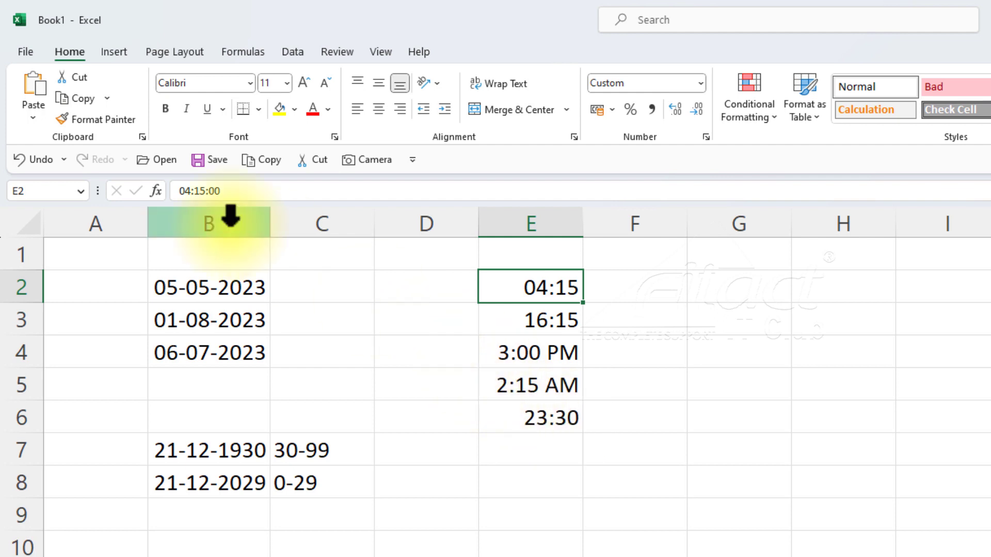
left_click(21, 160)
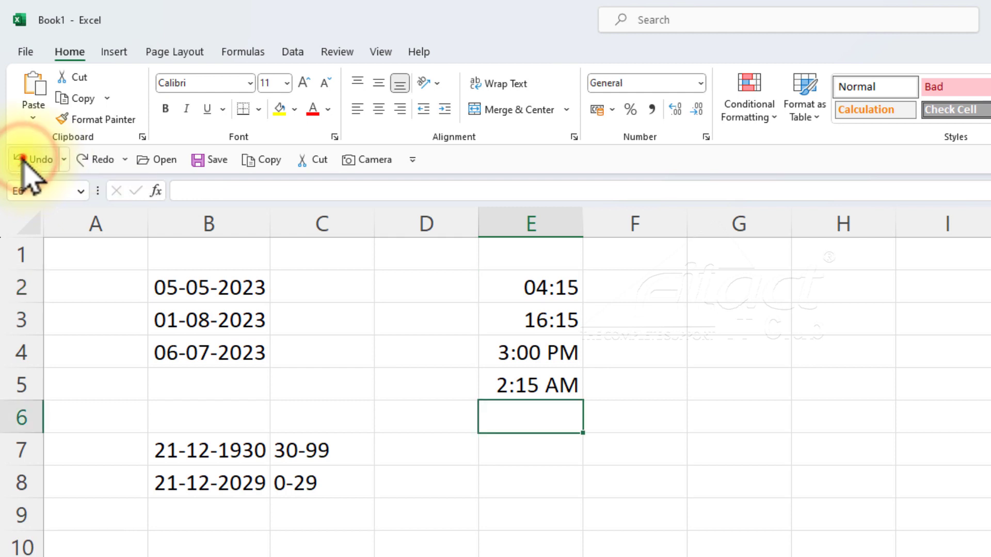
left_click(23, 160)
left_click(23, 160)
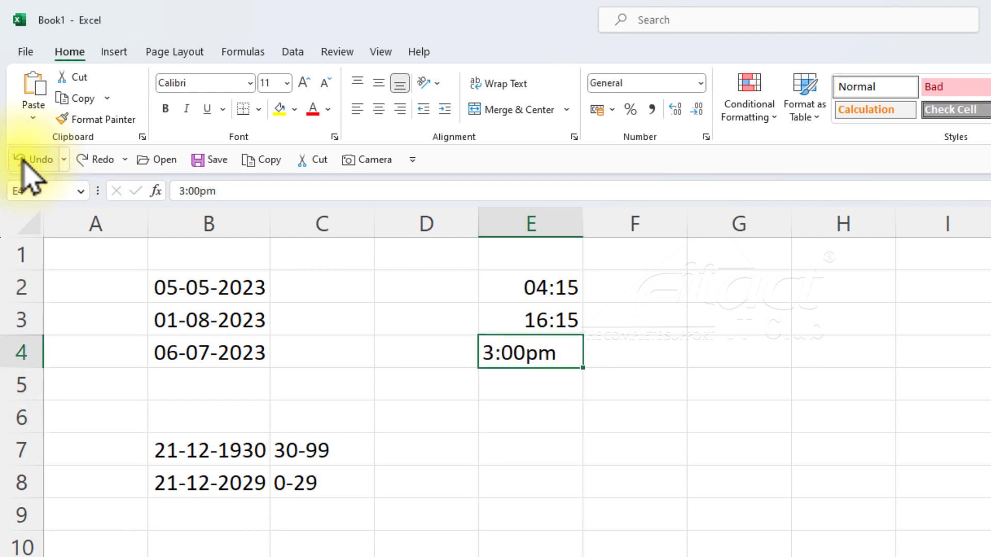
left_click(22, 160)
left_click(23, 161)
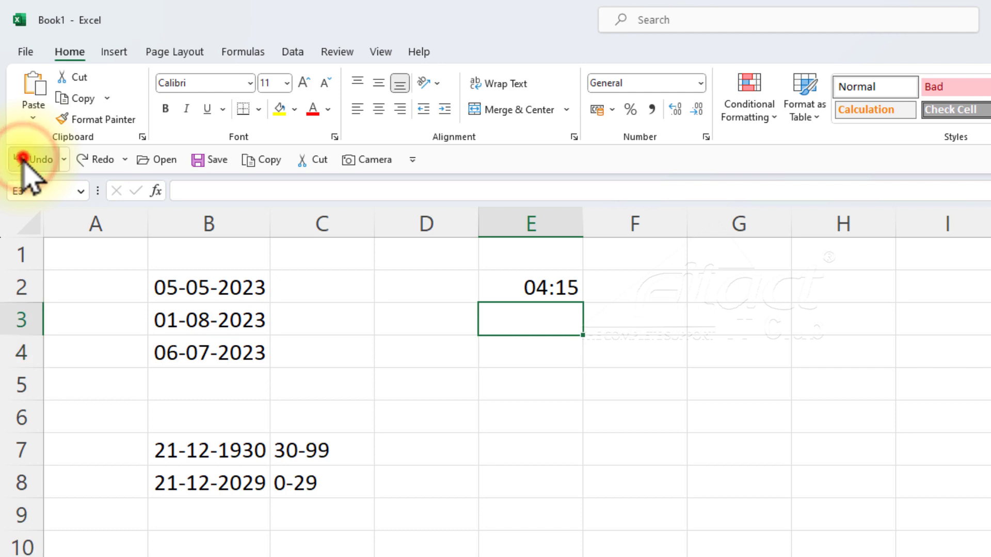
left_click(23, 160)
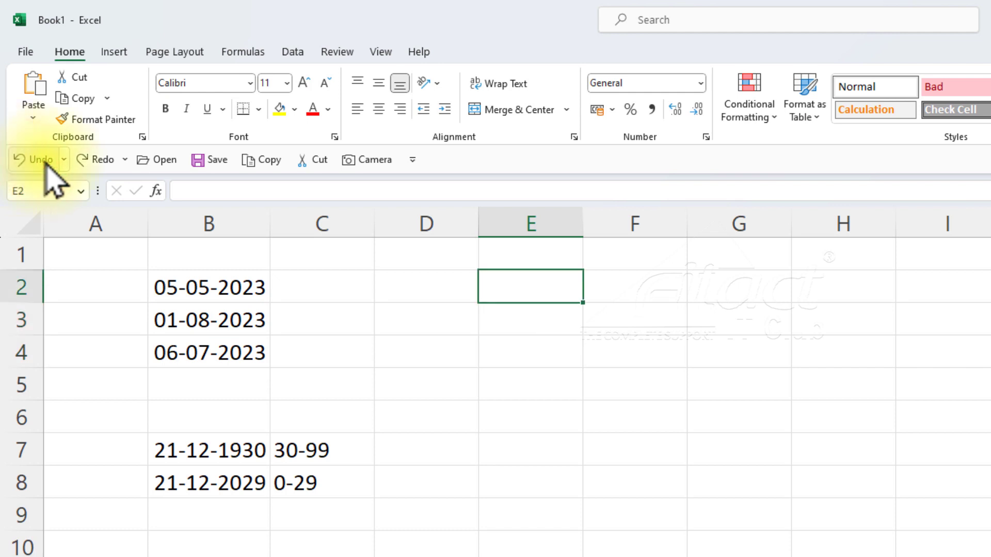
Redo the time entries one by one, from E2 through E6.
left_click(93, 163)
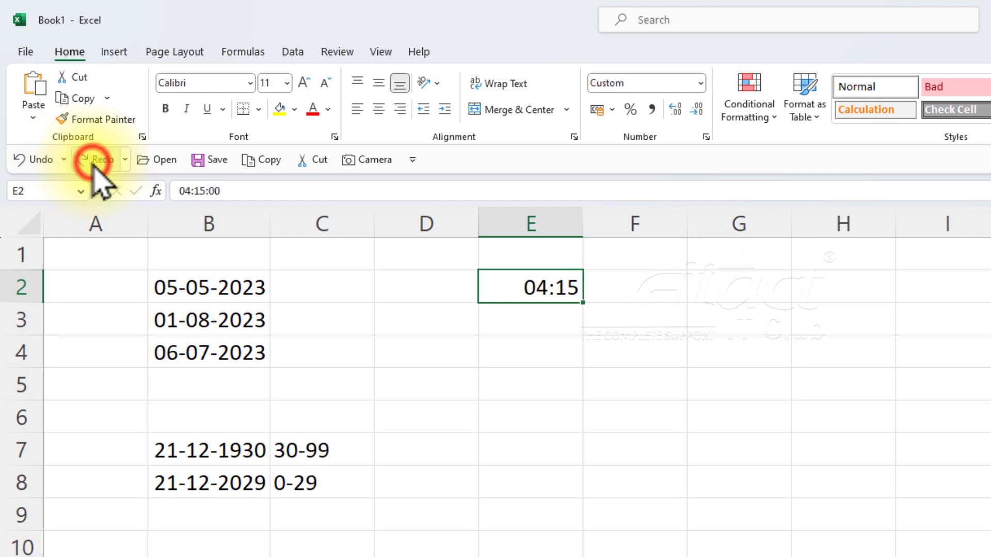
left_click(93, 163)
left_click(93, 163)
left_click(93, 163)
left_click(92, 163)
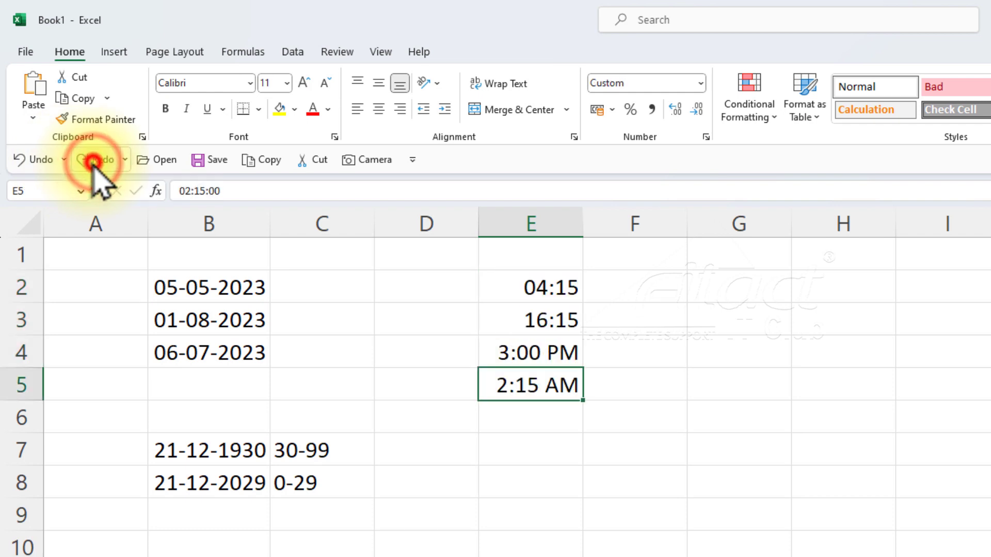
left_click(93, 163)
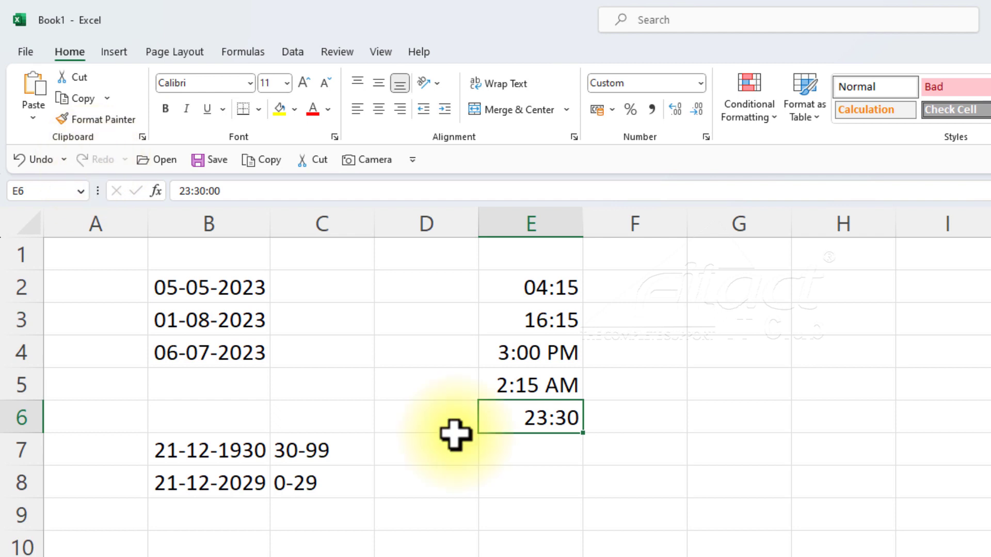
Undo the time entries in column E, the range notes in column C and the dates in B7 and B8.
key("ctrl+z")
key("ctrl+z")
key("ctrl+z")
key("ctrl+z")
key("ctrl+z")
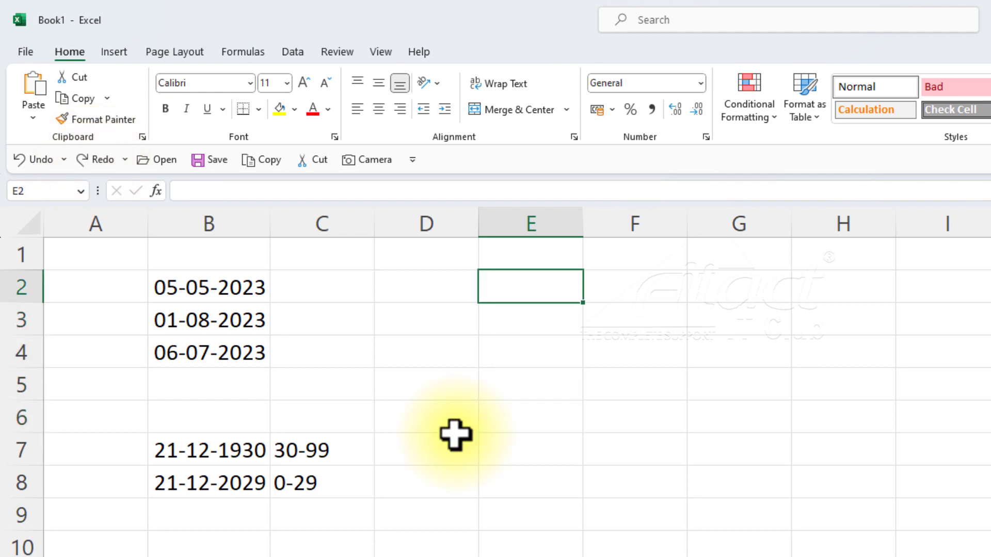
key("ctrl+z")
key("ctrl+z")
key("ctrl+z")
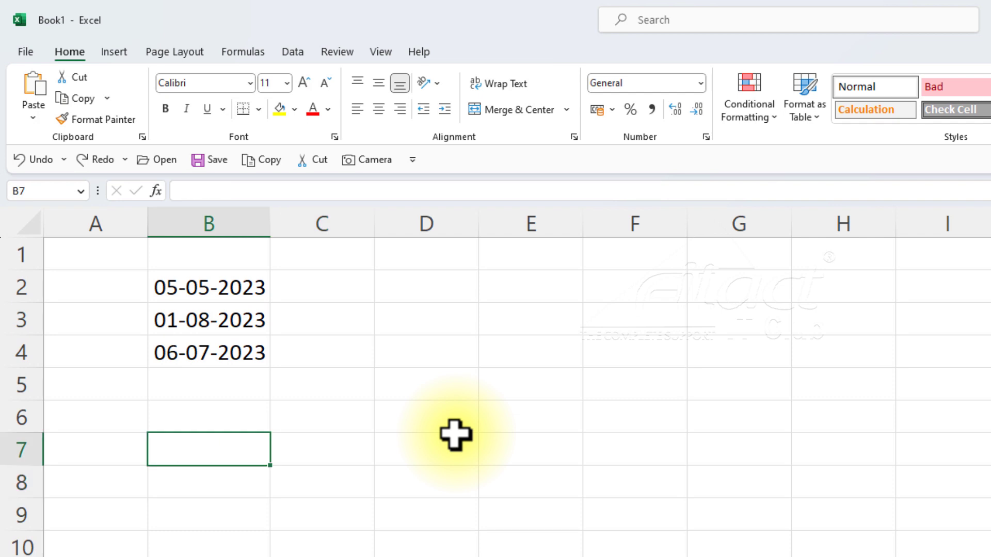
Redo the undone entries in B7:C8 and E2:E6, and undo the clearing of cell E6.
key("ctrl+y")
key("ctrl+y")
key("ctrl+y")
key("ctrl+y")
key("ctrl+y")
key("ctrl+y")
key("ctrl+y")
key("ctrl+y")
key("ctrl+y")
key("ctrl+y")
key("ctrl+y")
key("ctrl+y")
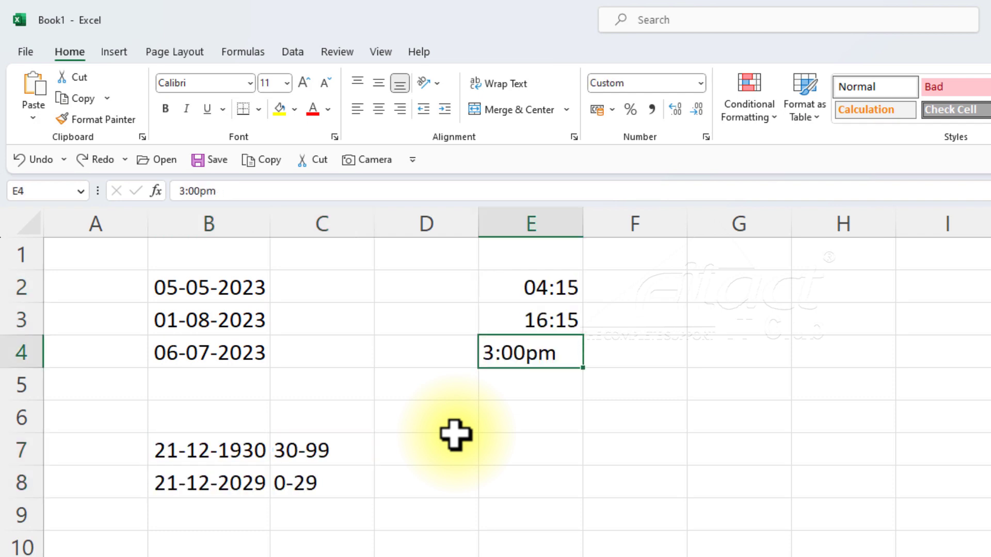
key("Delete")
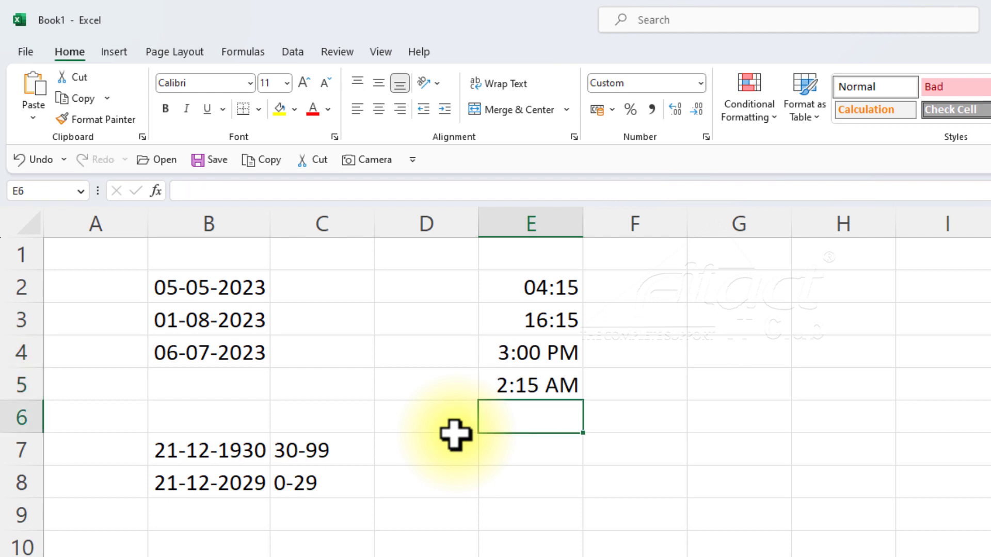
key("ctrl+z")
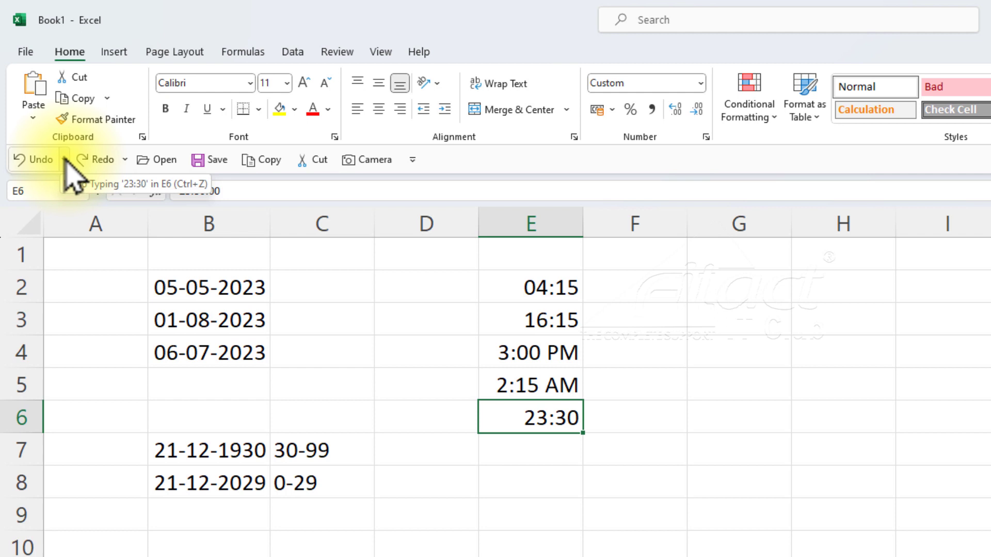
Undo all actions back to the 5/5/23 entry in B2 at once, and redo them in one go through the 23:30 entry in E6.
left_click(64, 160)
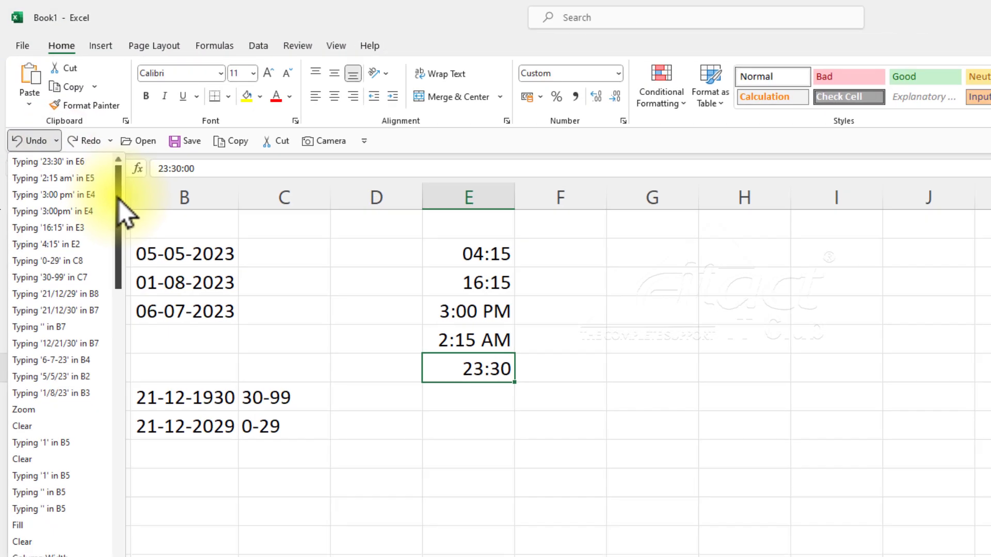
left_click_drag(119, 199, 106, 449)
left_click_drag(77, 322, 80, 134)
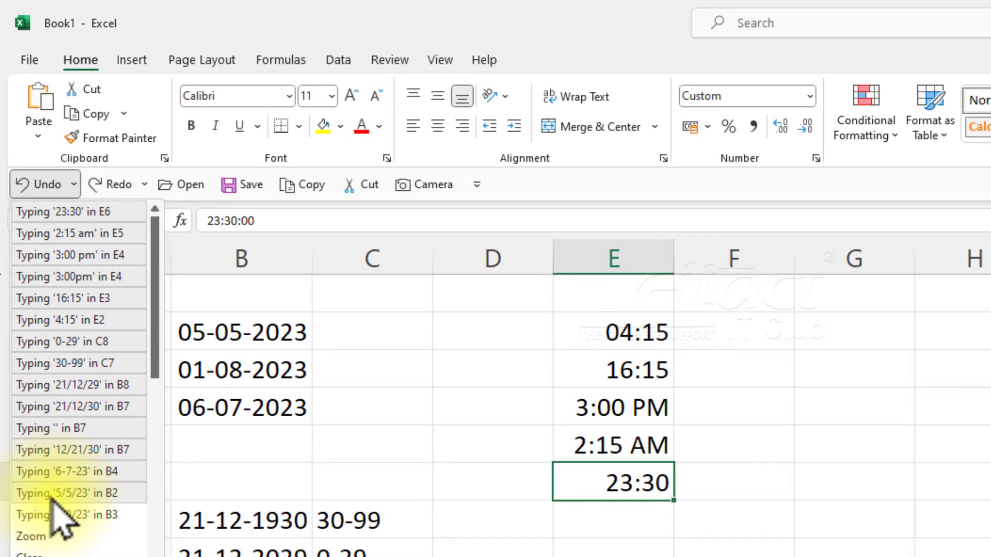
left_click(52, 497)
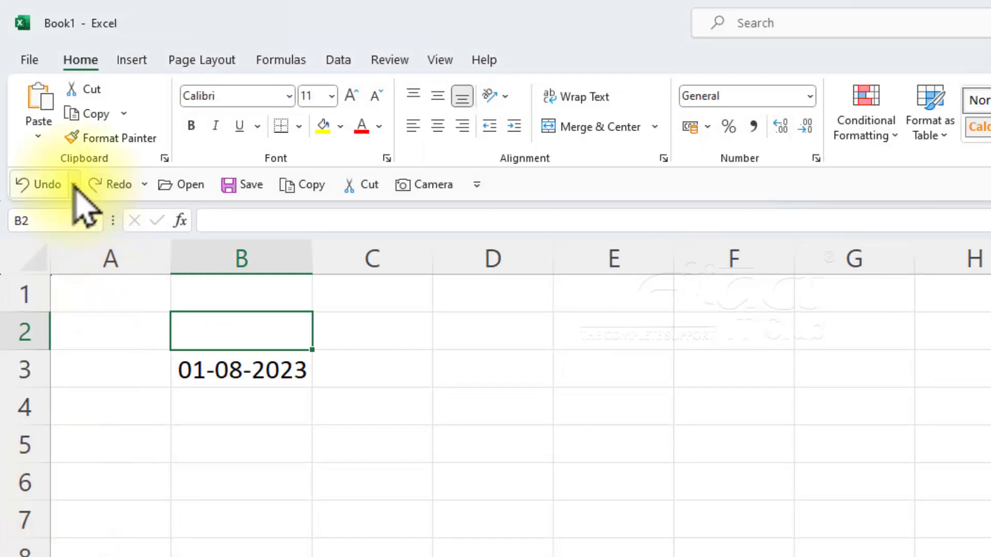
left_click(144, 184)
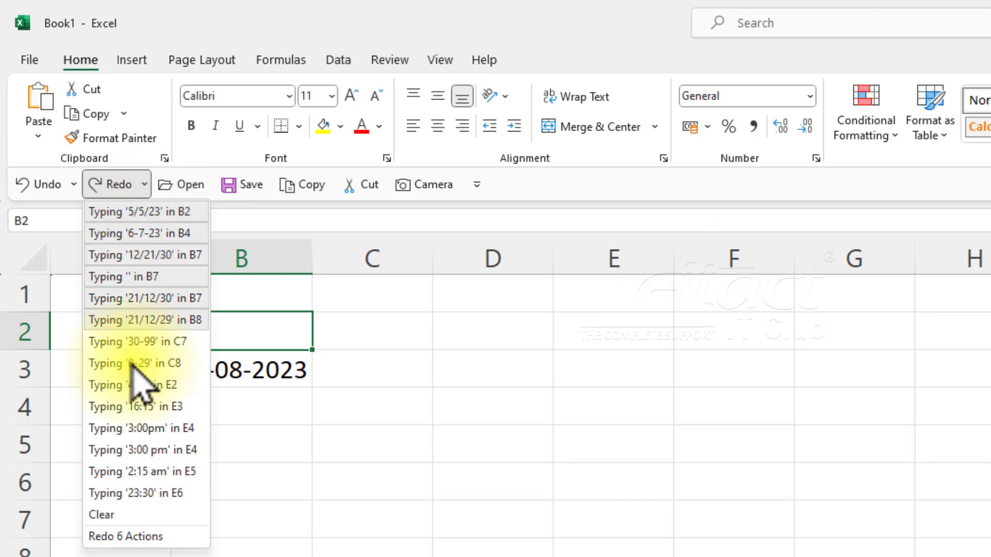
left_click(151, 493)
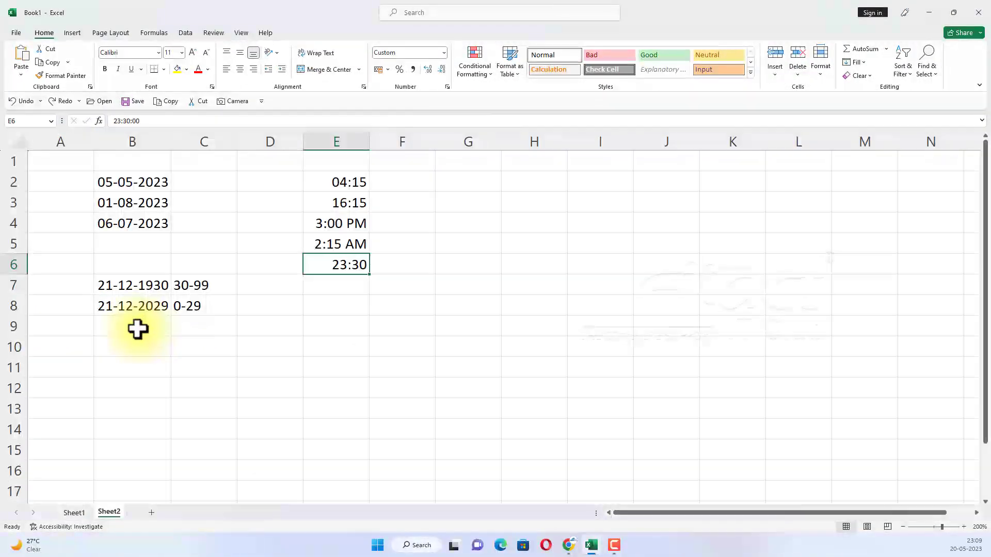
On Sheet1, add a comment reading "Please check this number" to the June Sales cell G2.
left_click(94, 501)
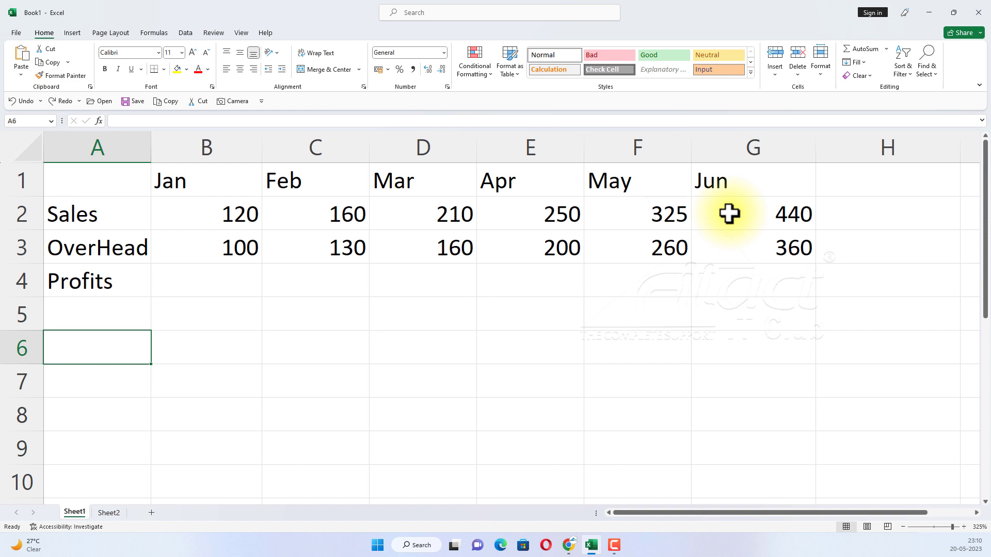
left_click(754, 215)
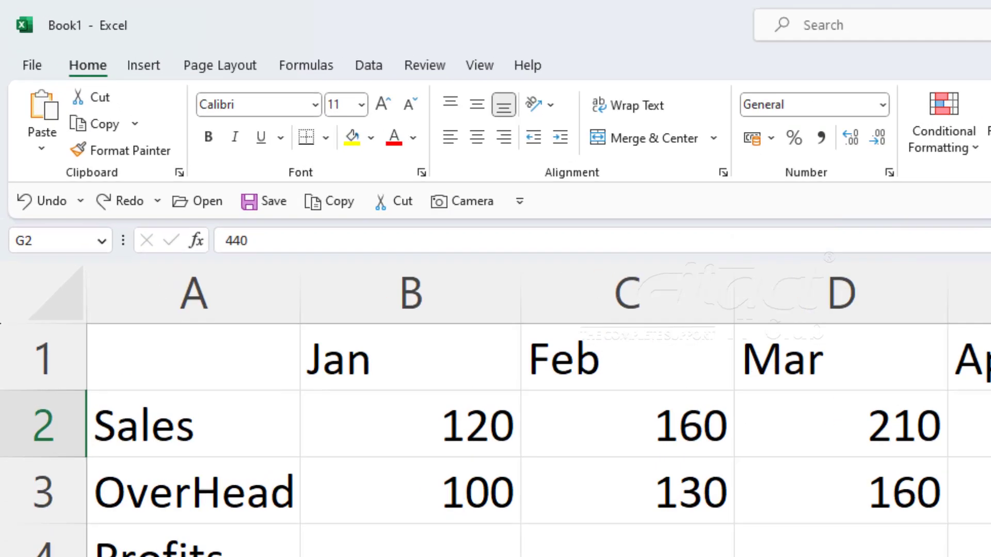
left_click(425, 65)
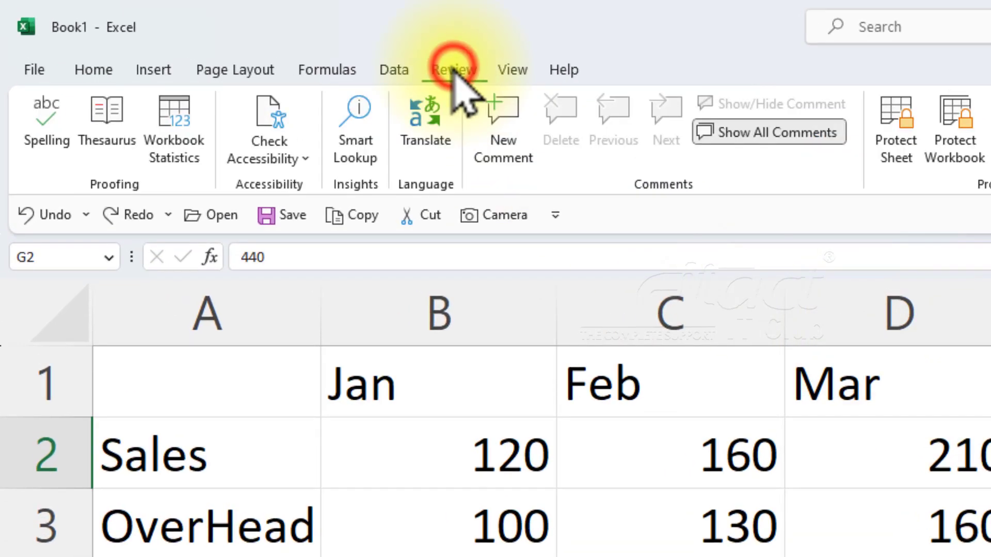
left_click(499, 120)
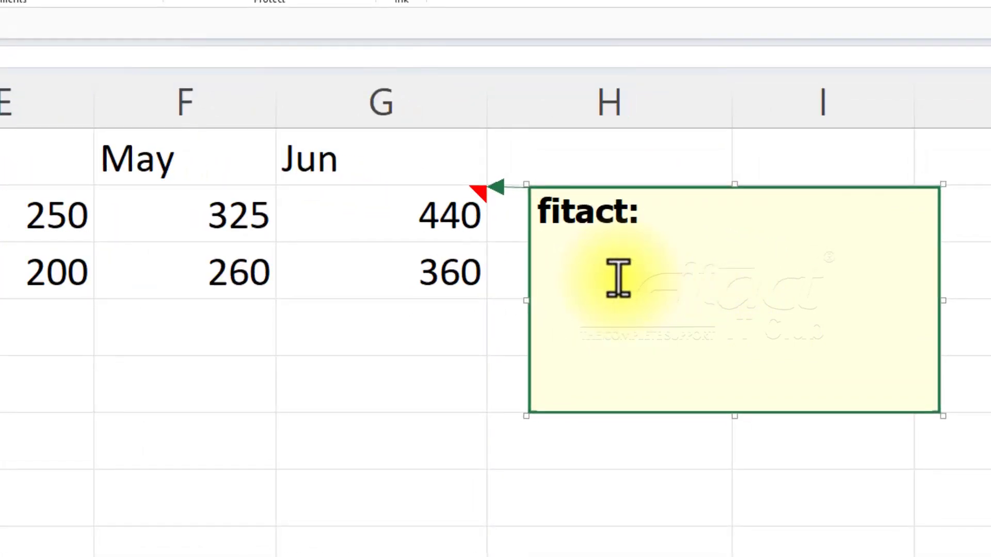
type("Please check this number")
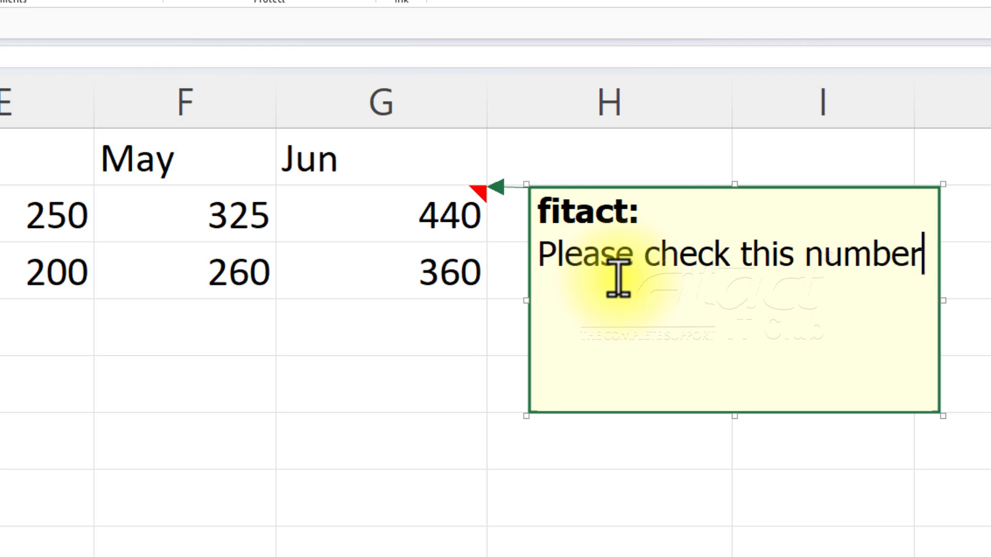
left_click(192, 383)
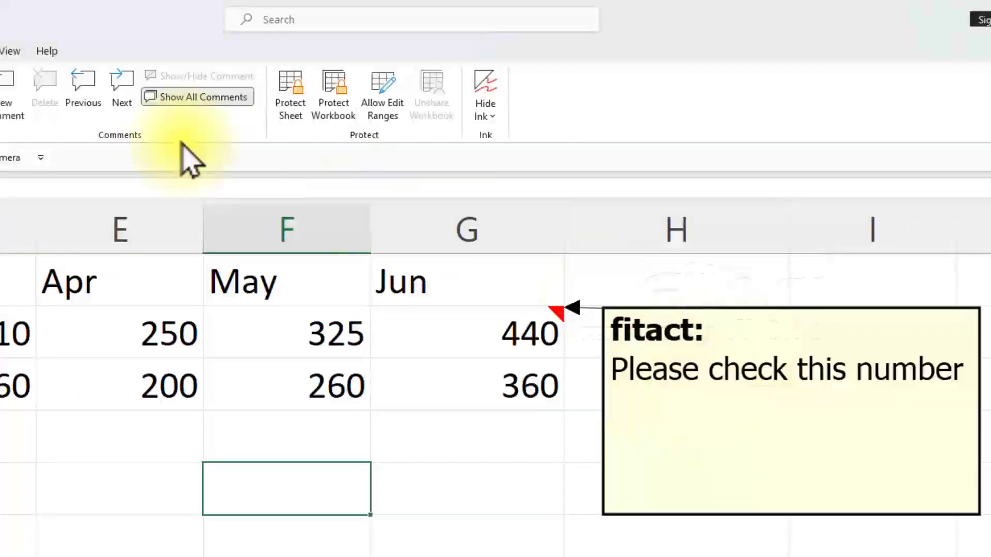
Hide all comments on the sheet, show them again and hide them once more.
left_click(181, 99)
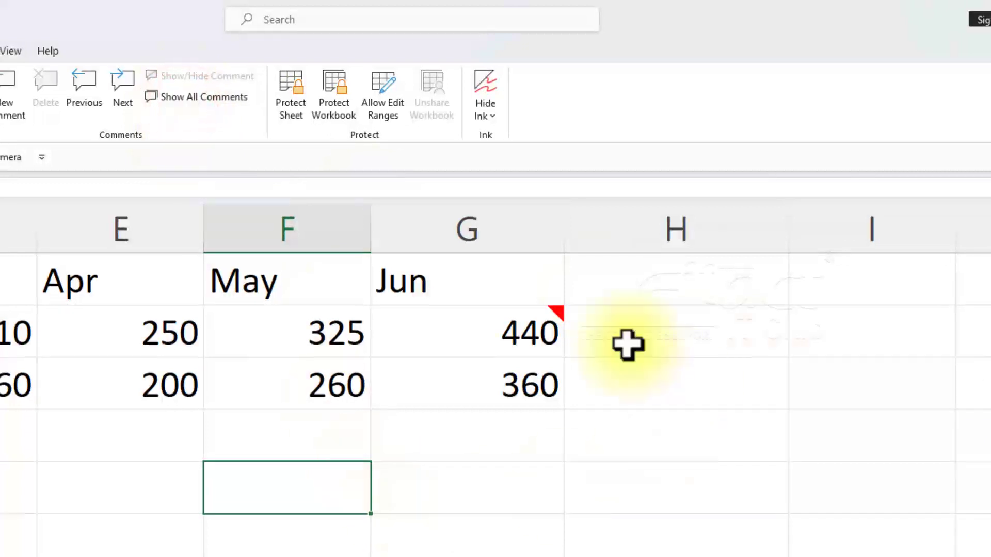
left_click(354, 430)
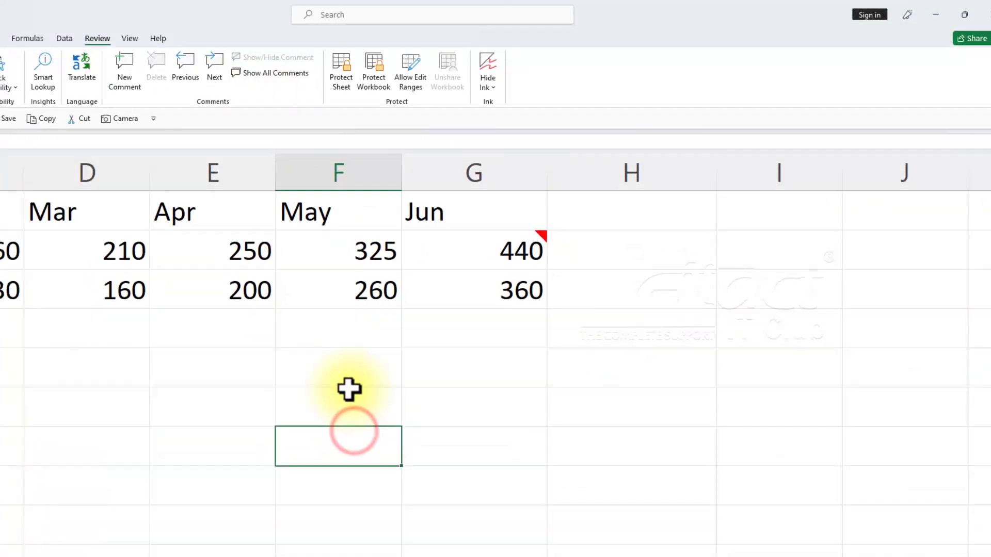
left_click(265, 75)
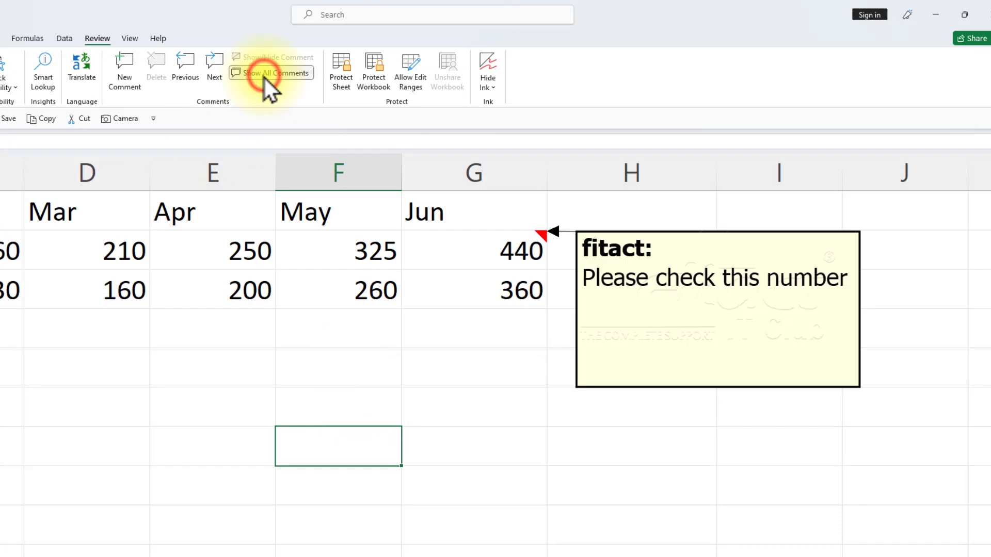
left_click(260, 73)
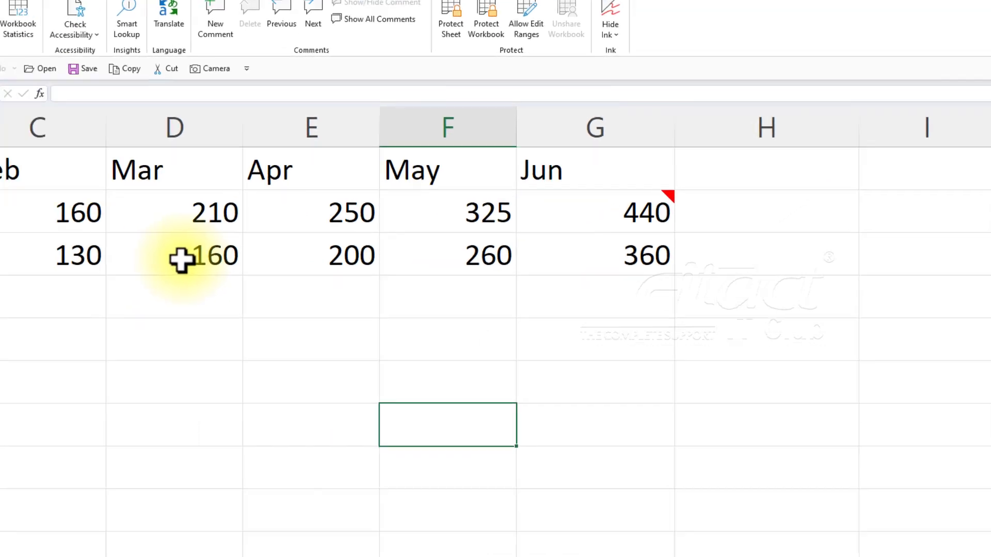
Add a comment reading "Hello test" to the March cell D3.
left_click(182, 259)
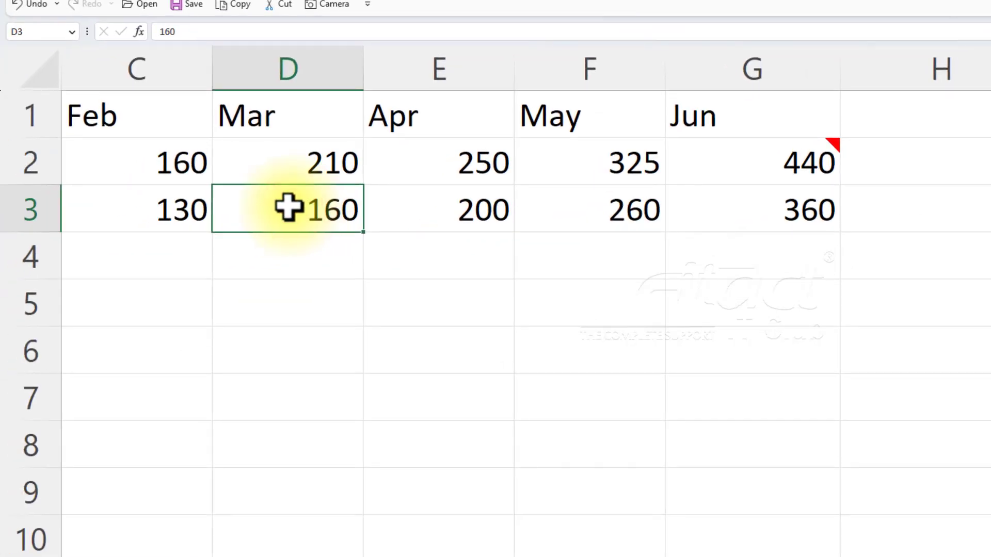
right_click(289, 208)
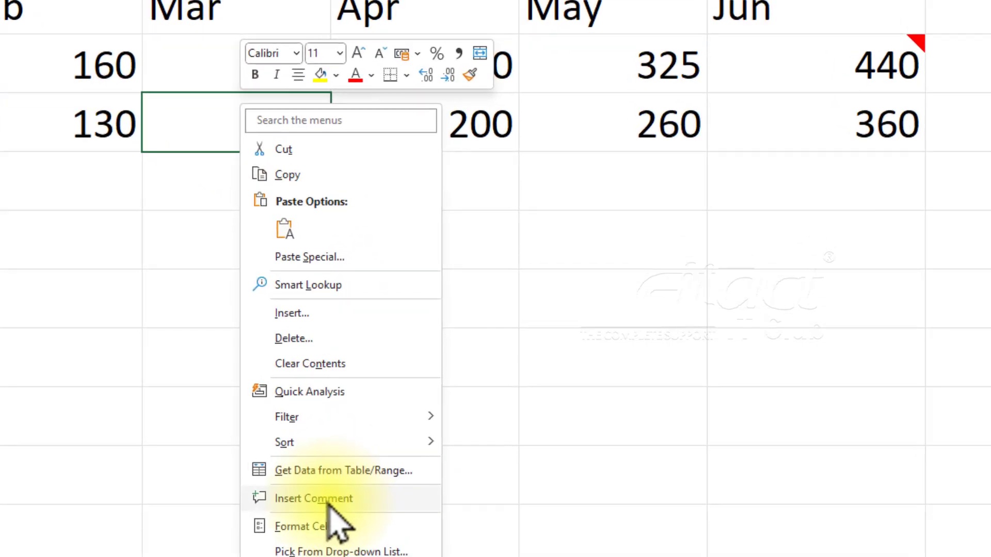
left_click(328, 499)
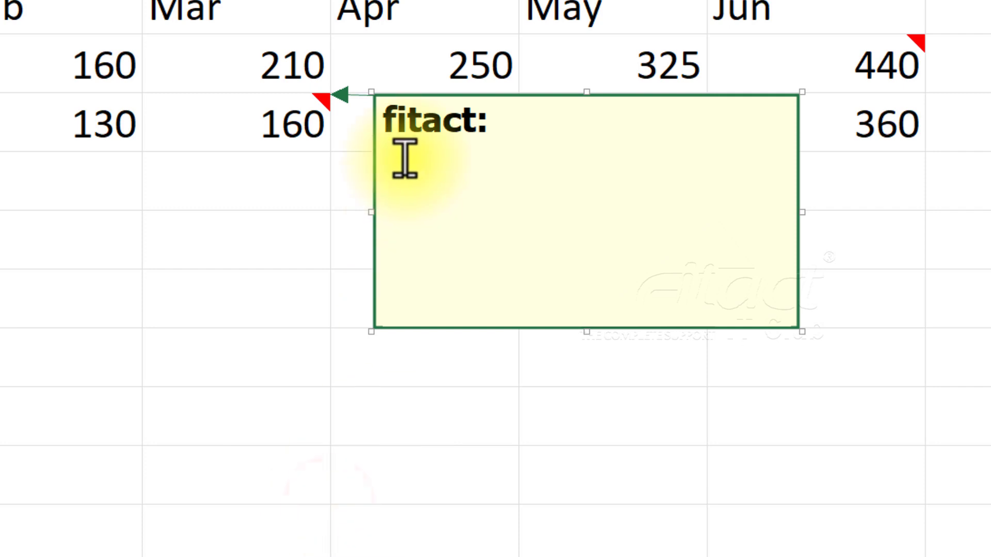
type("Hello test")
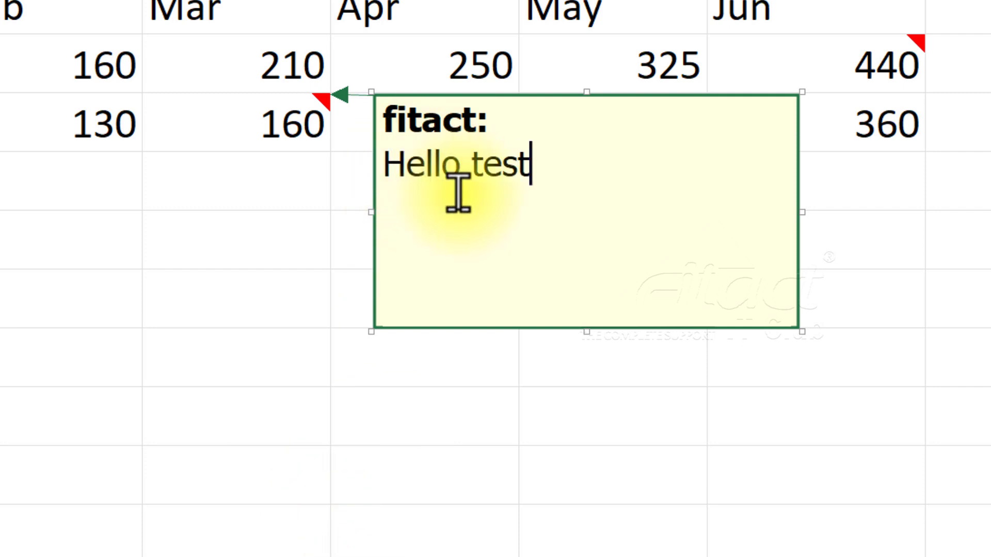
left_click(270, 238)
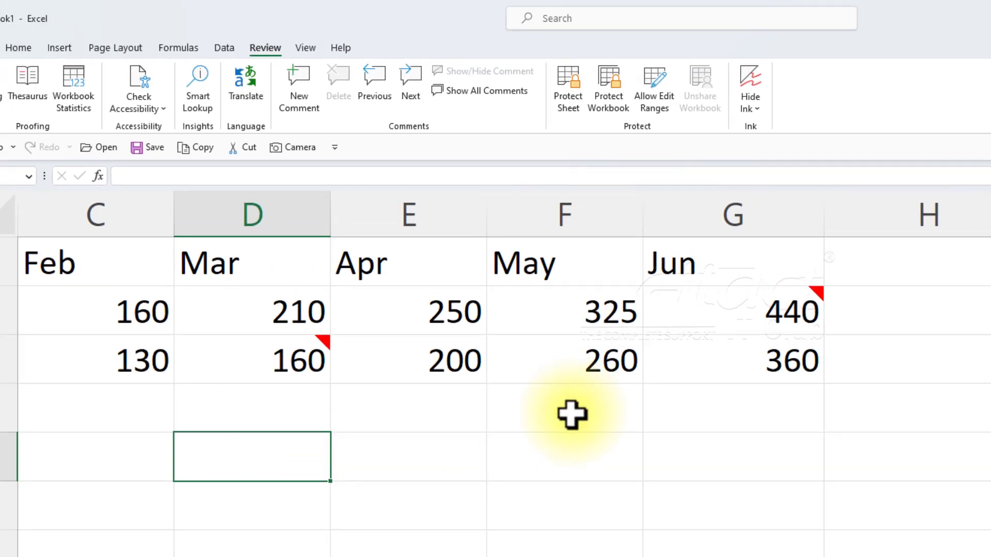
Add a comment reading "test 2" to the May cell F3.
left_click(572, 361)
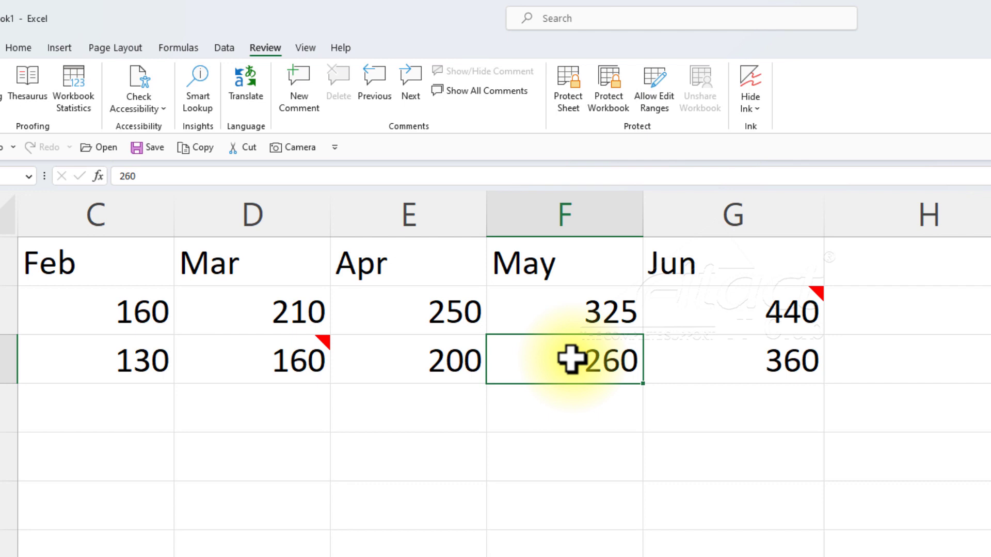
key("shift+F2")
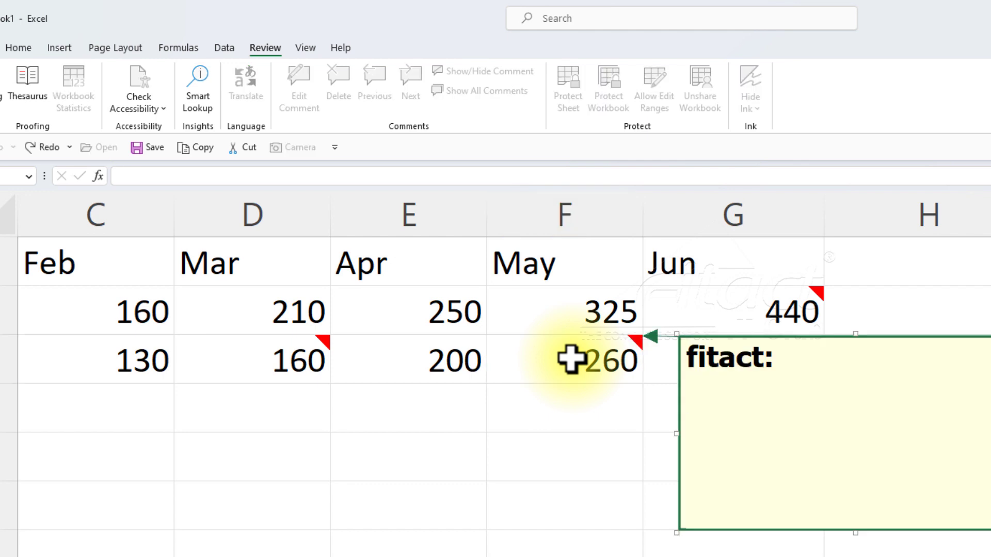
type("test 2")
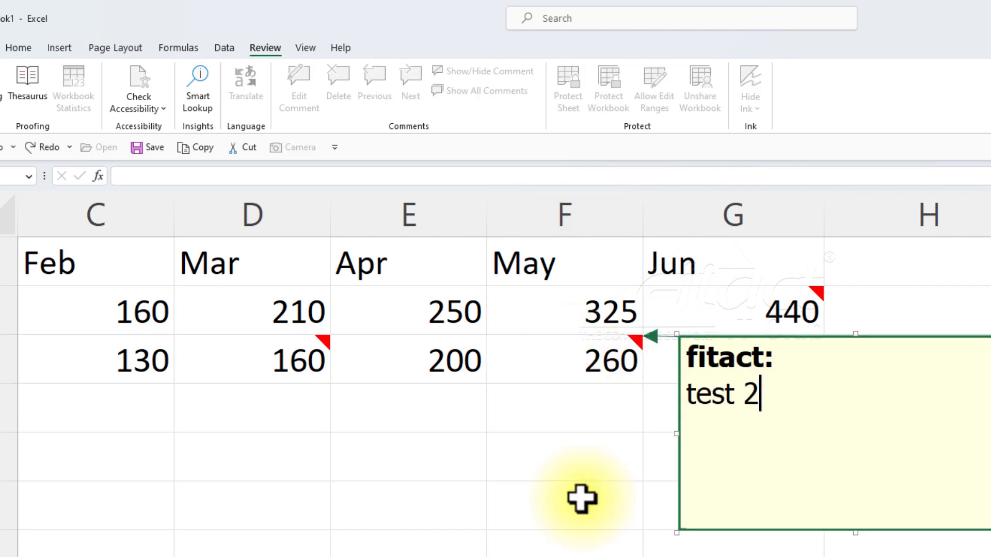
left_click(580, 498)
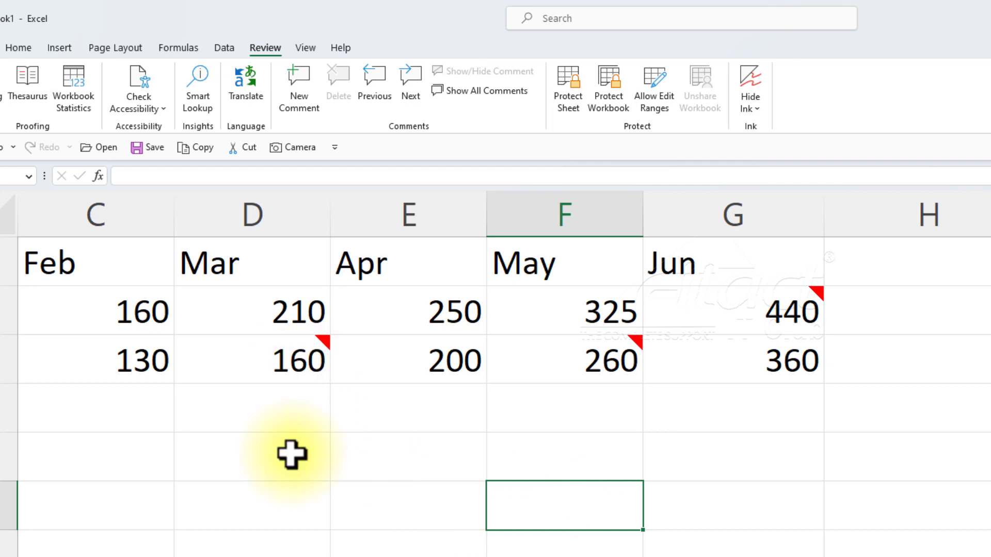
View the comments on D3, G2 and F3 one by one, and show and hide all comments on the sheet.
mouse_move(321, 342)
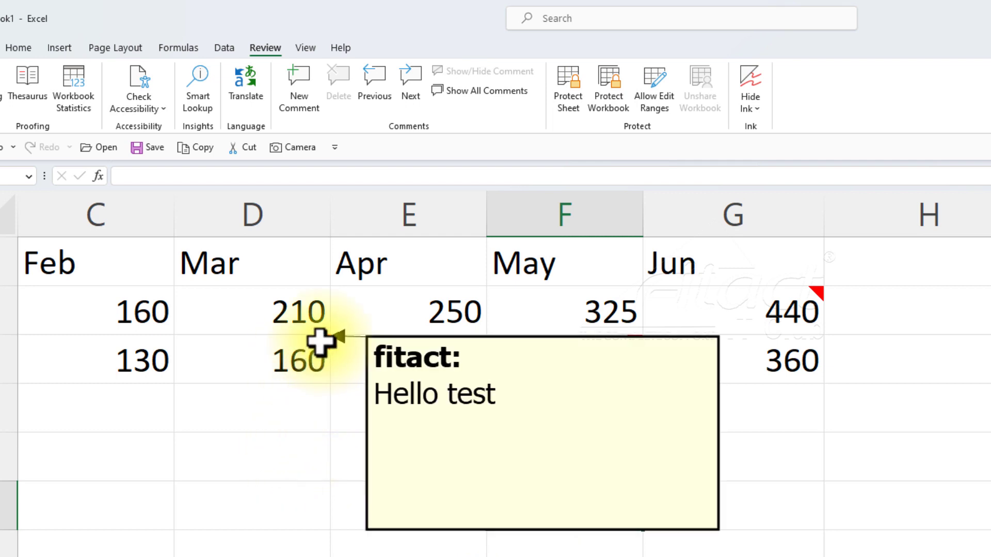
mouse_move(820, 295)
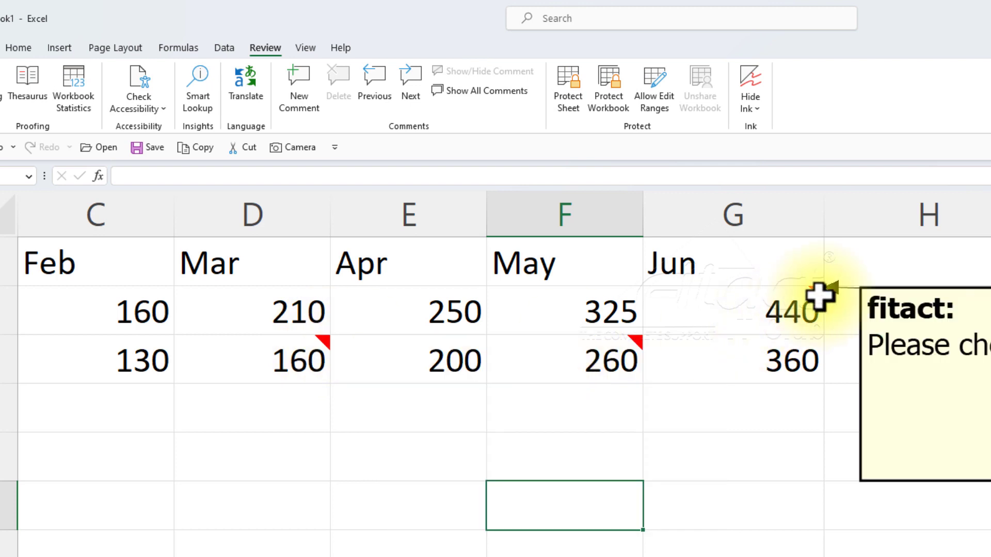
mouse_move(636, 343)
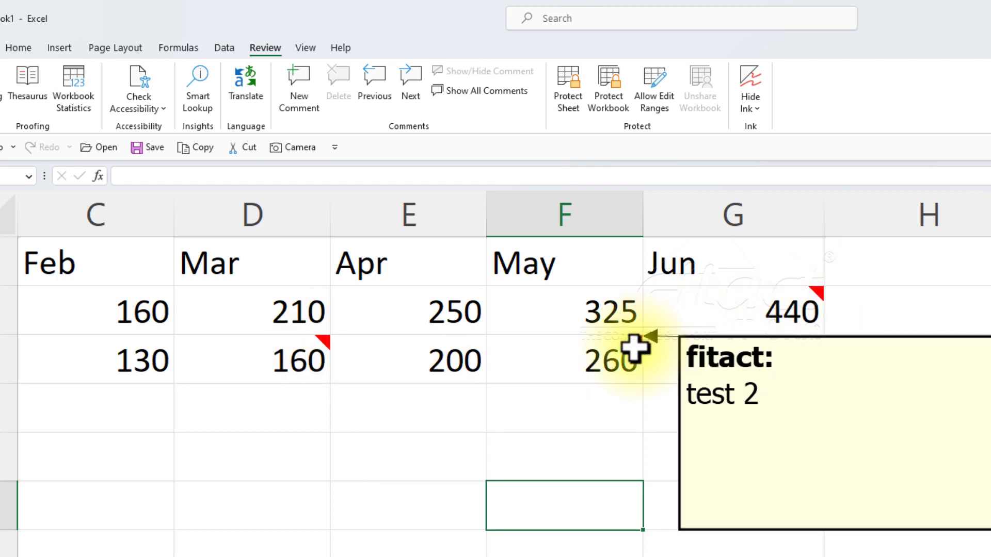
left_click(521, 410)
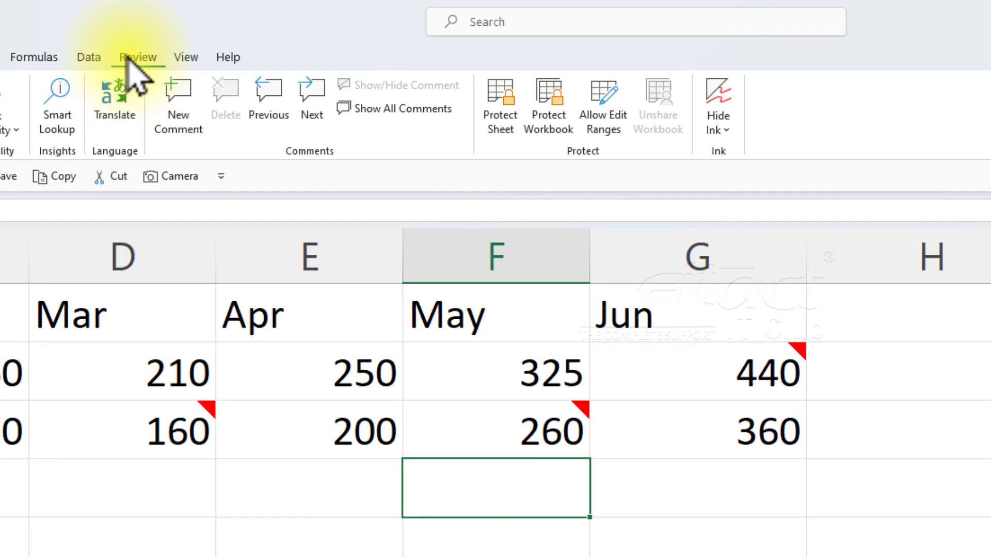
left_click(419, 111)
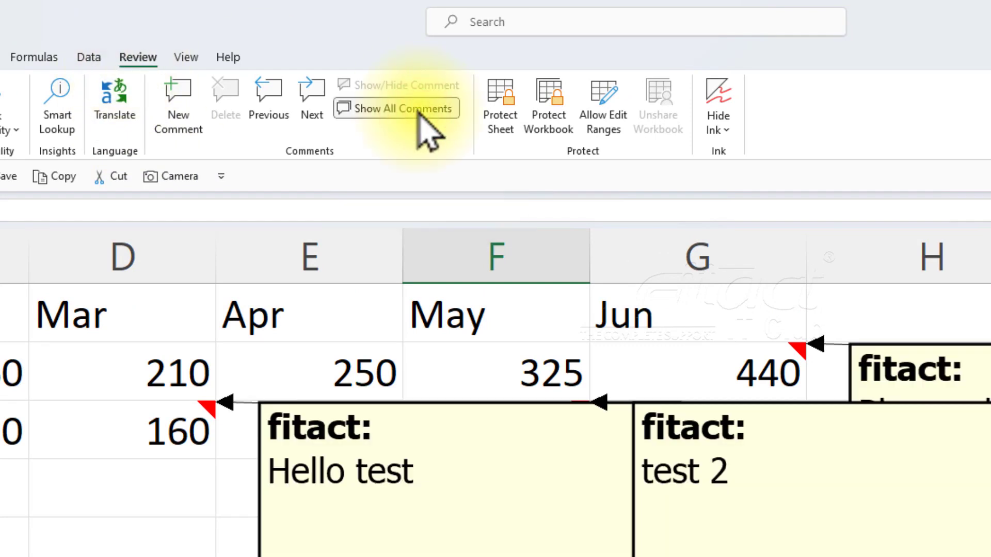
left_click(419, 110)
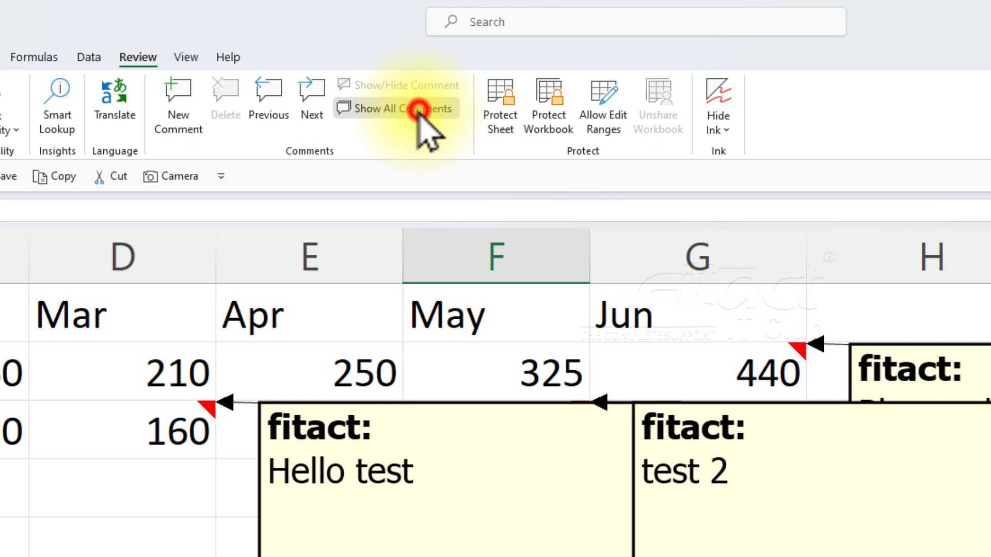
Step backward and forward through the comments, continue reviewing from the start of the workbook, and keep the G2 comment displayed.
left_click(274, 110)
left_click(274, 106)
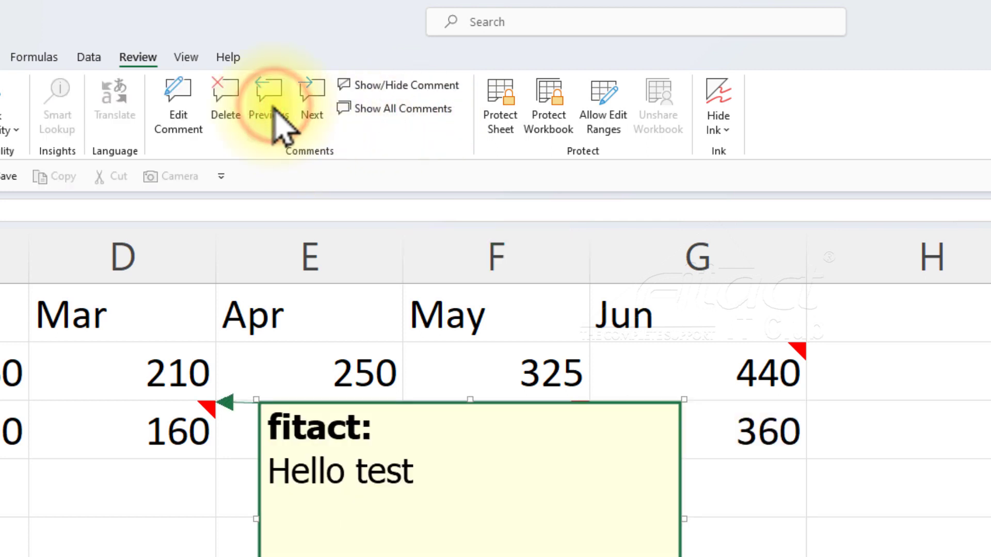
left_click(305, 96)
left_click(306, 94)
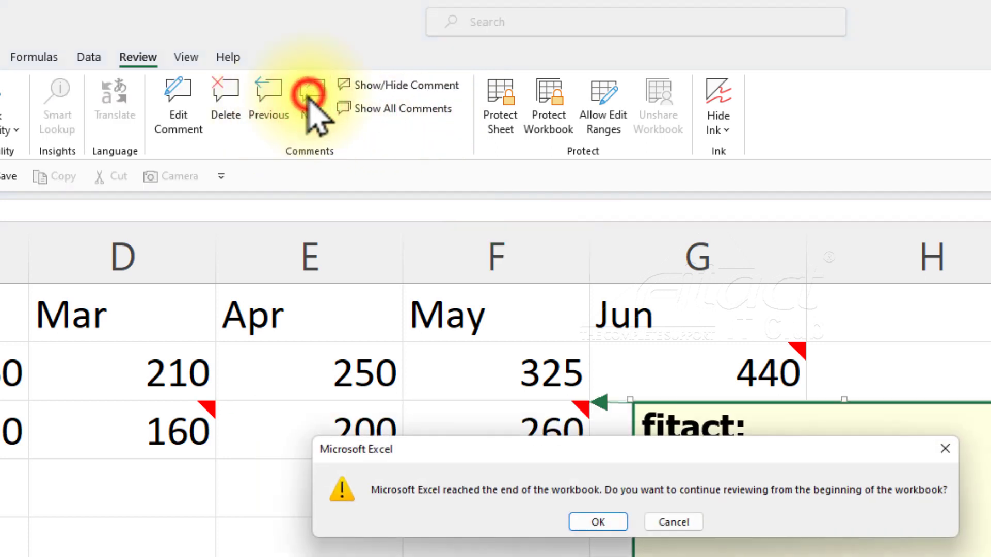
left_click(598, 523)
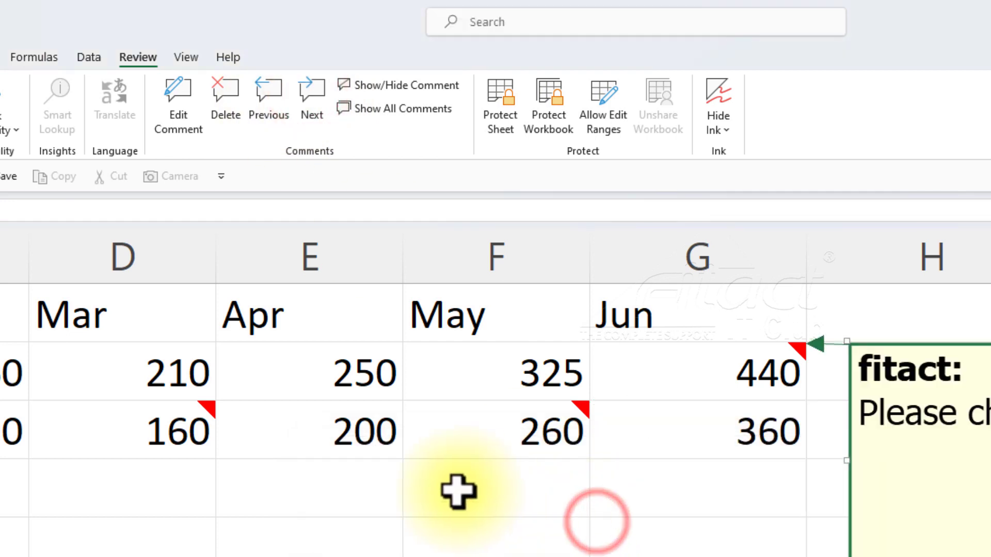
left_click(381, 86)
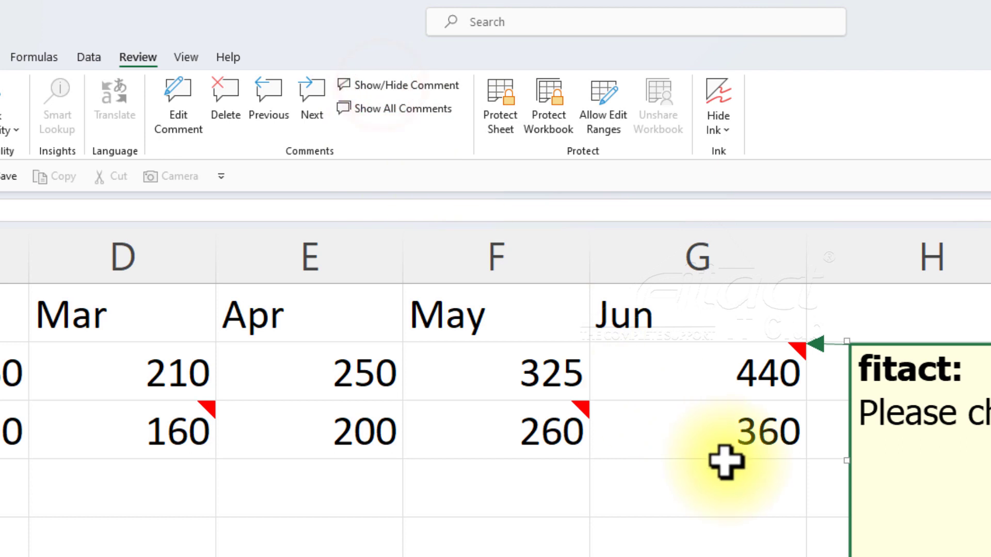
Delete the comments from the June cell G2 and the March cell D3.
left_click(801, 350)
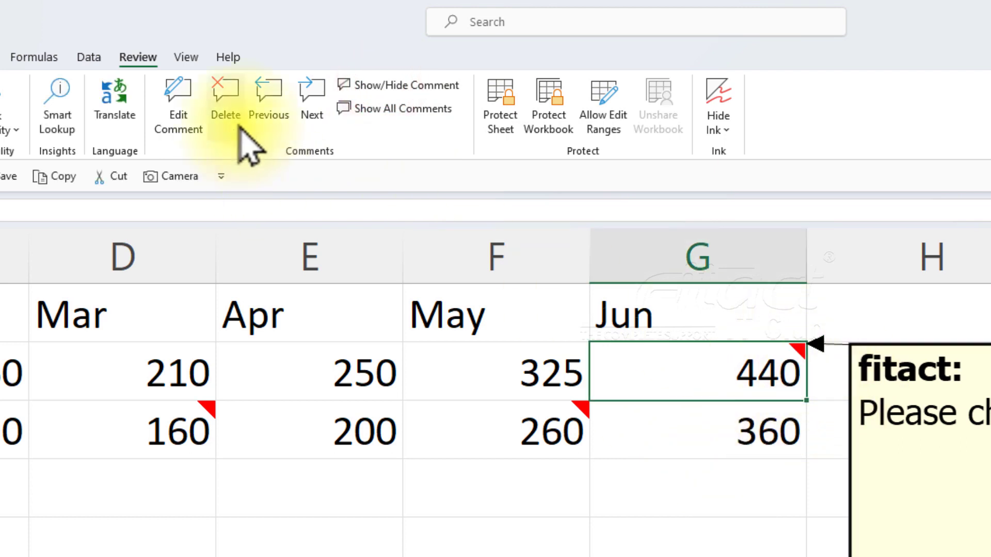
left_click(226, 98)
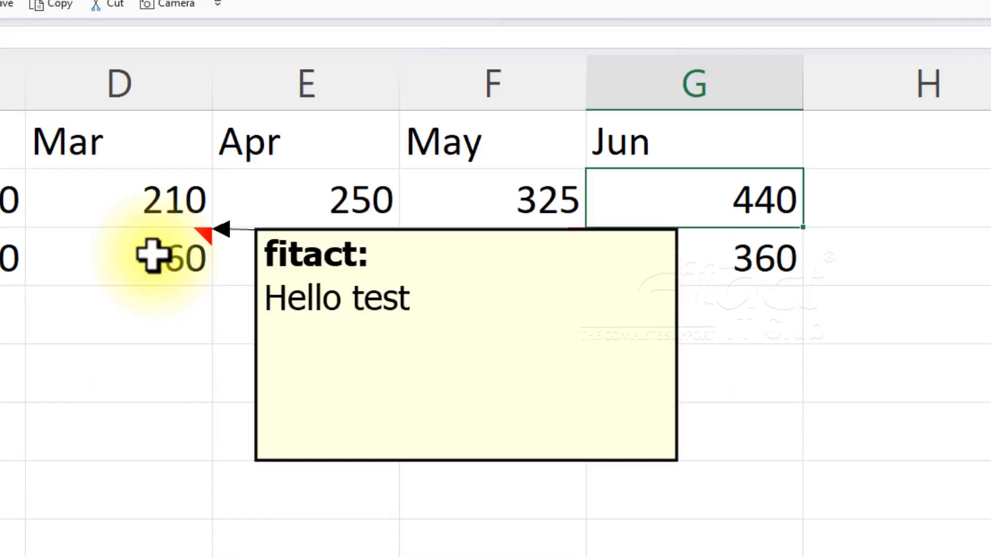
left_click(157, 427)
right_click(150, 82)
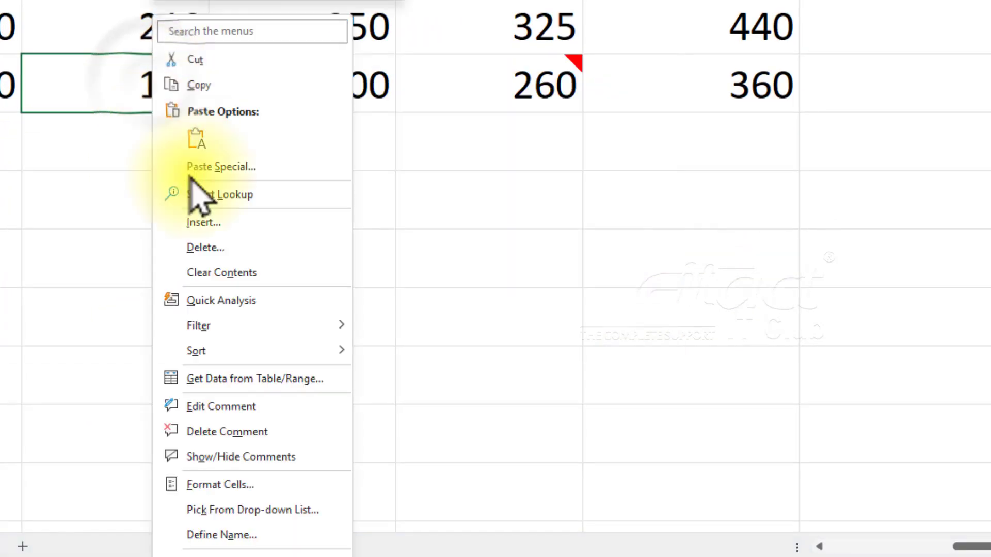
left_click(207, 433)
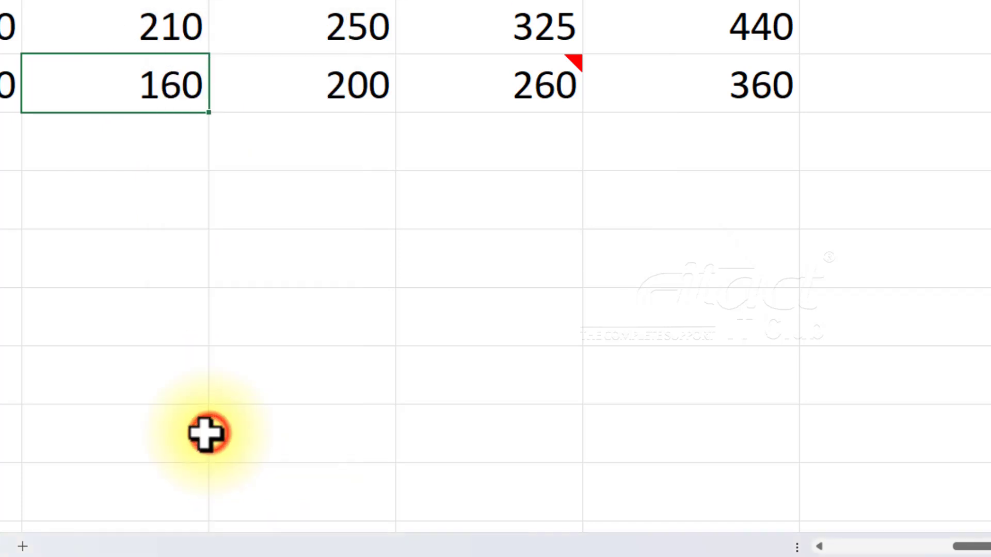
Edit the comment on the May cell F3 to read "check this number".
left_click(544, 82)
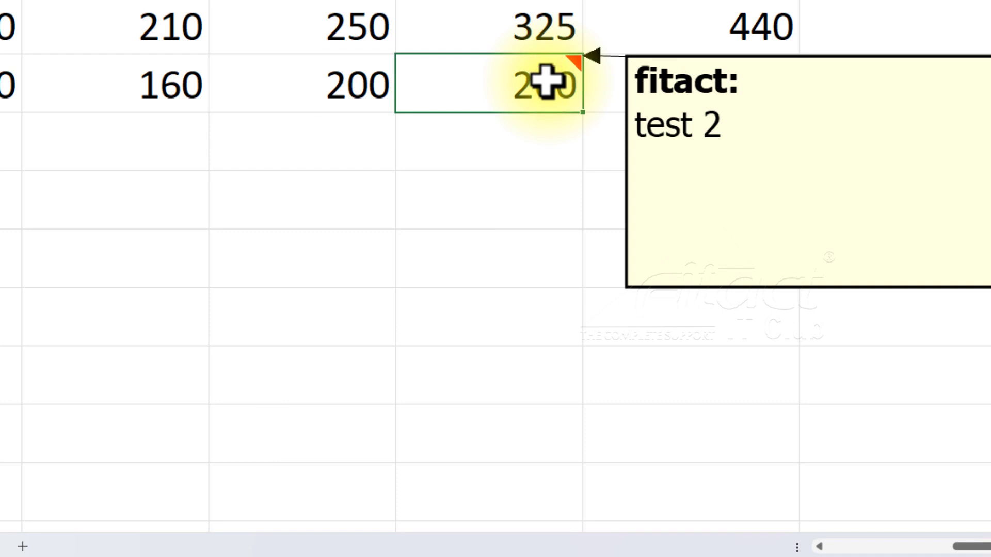
right_click(545, 82)
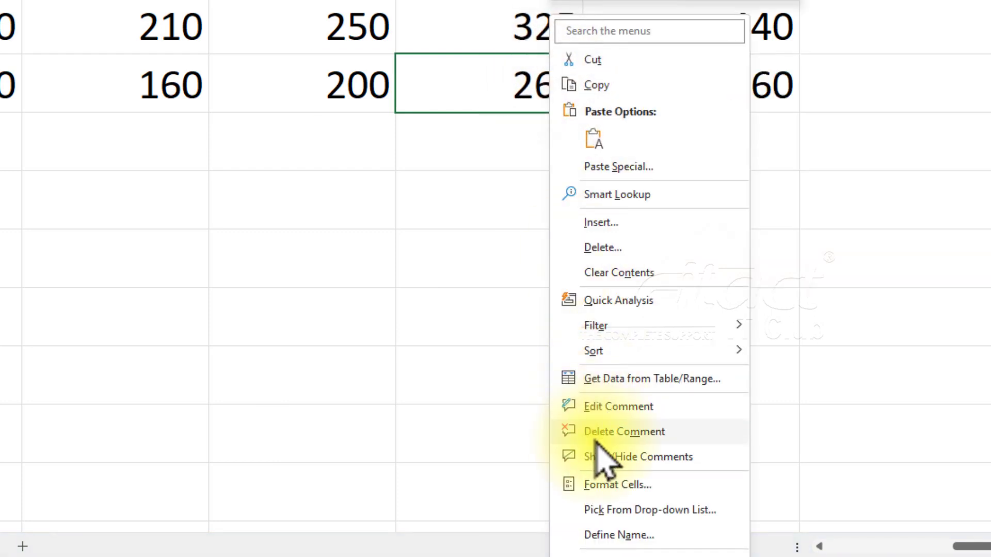
left_click(596, 408)
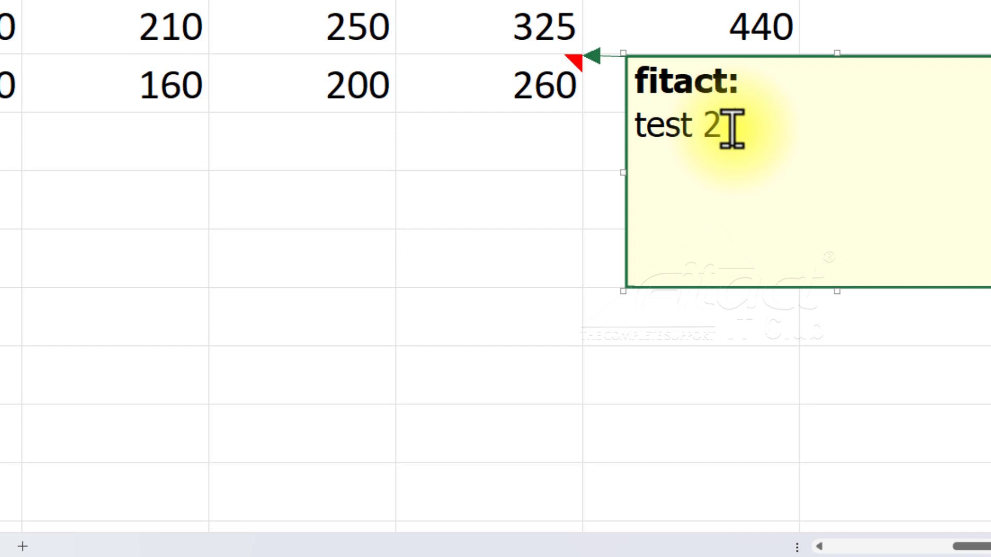
key("BackSpace")
key("BackSpace")
key("BackSpace")
key("BackSpace")
key("BackSpace")
key("BackSpace")
key("BackSpace")
type("check this number")
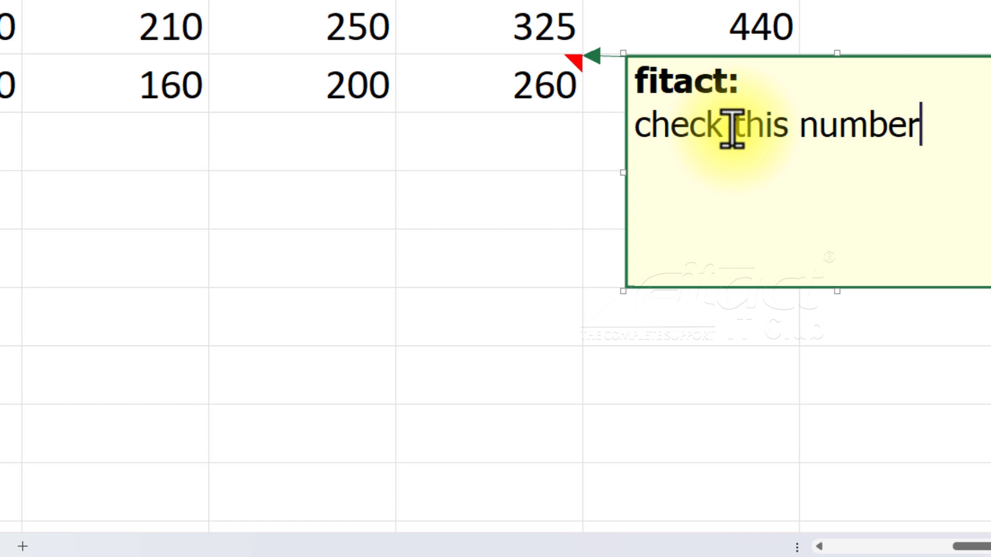
left_click(451, 179)
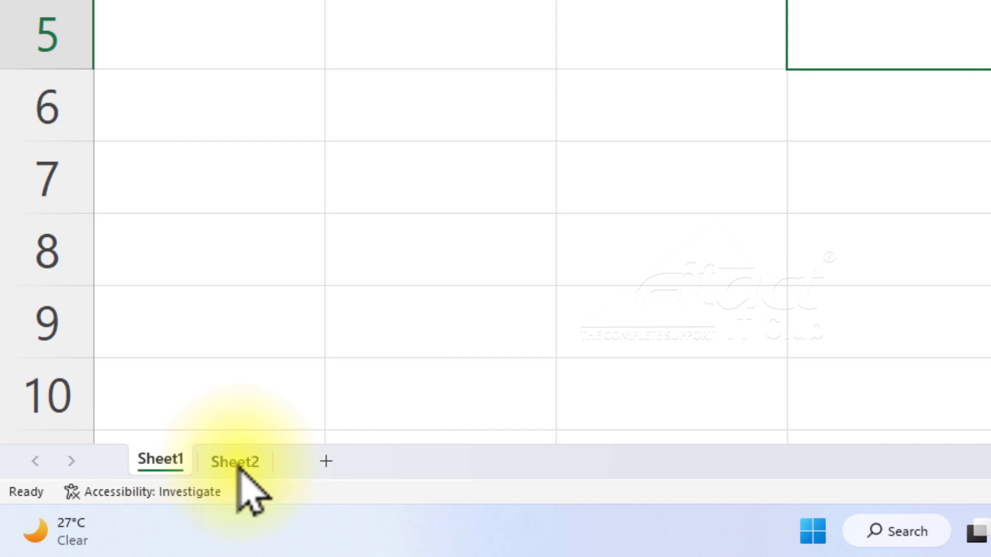
Look through the contents of Sheet2 and Sheet1 by switching between them, ending on Sheet1.
left_click(238, 463)
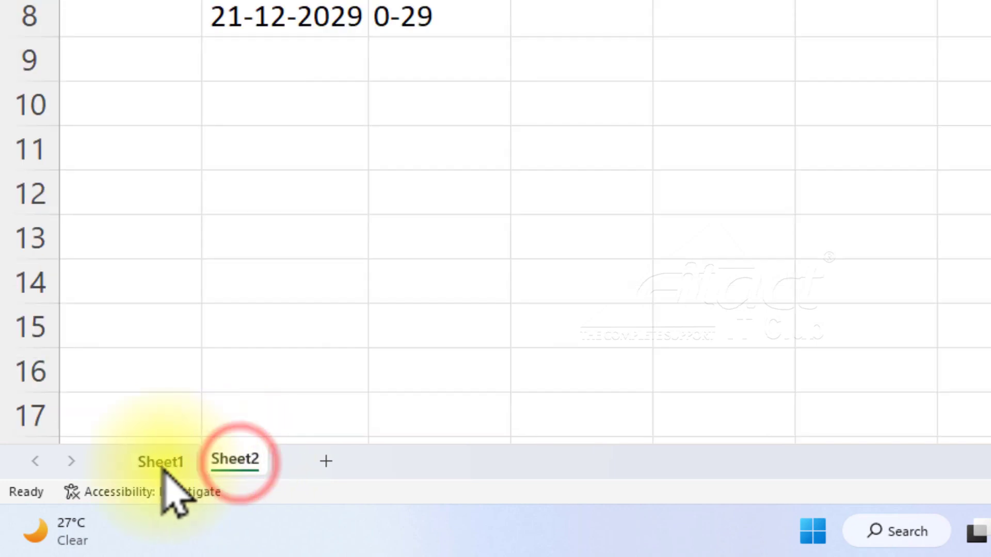
left_click(160, 459)
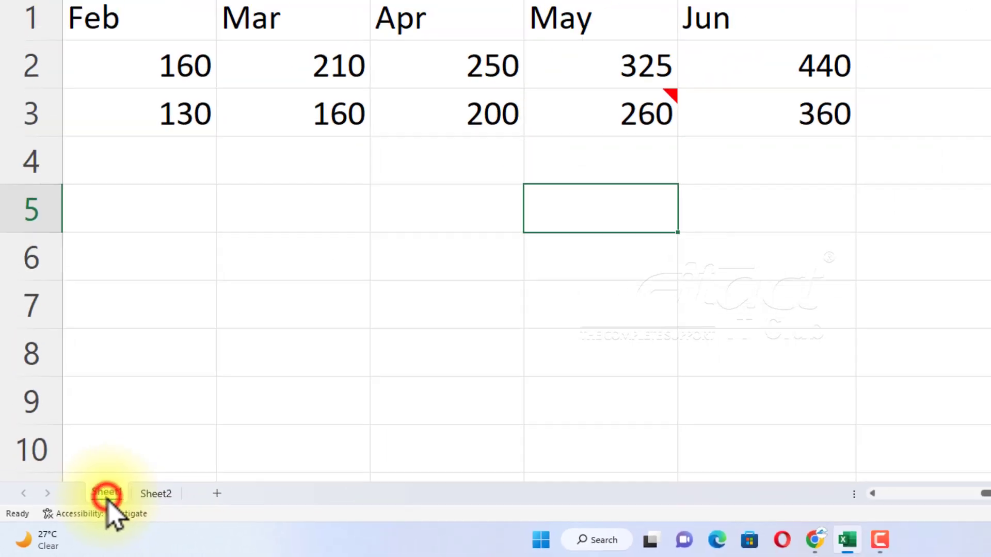
left_click(154, 493)
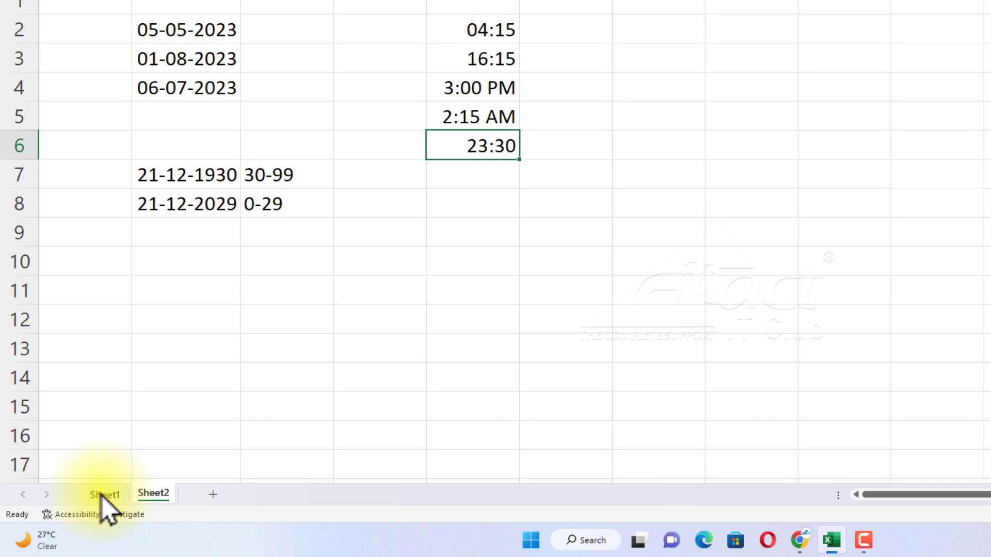
left_click(101, 495)
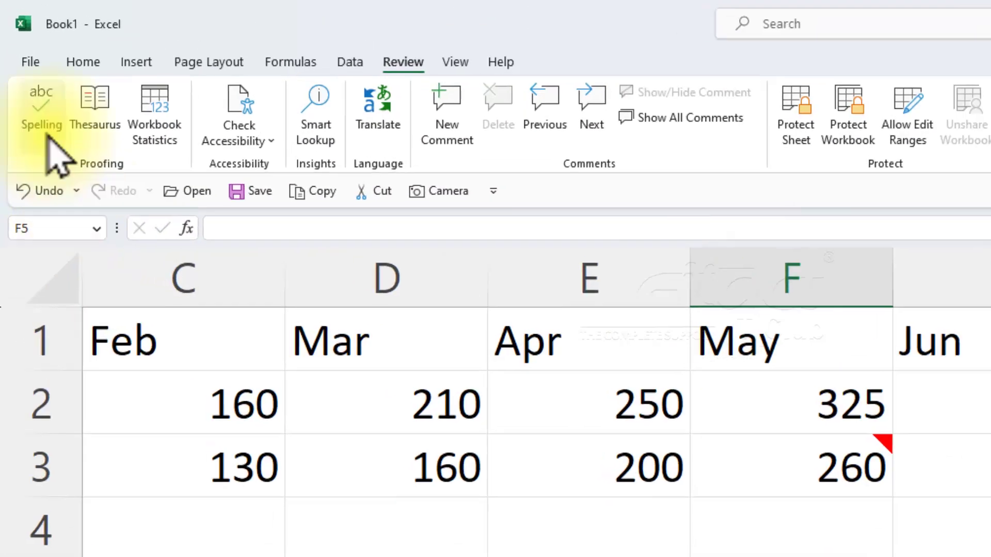
Start saving the workbook to a location on this computer and choose the New Volume (E:) drive as the destination.
left_click(30, 62)
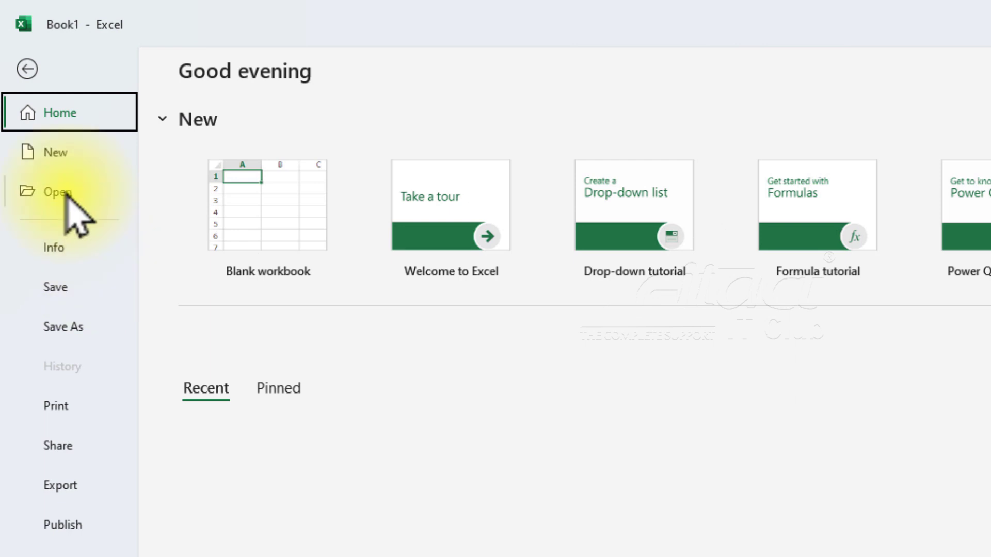
left_click(27, 70)
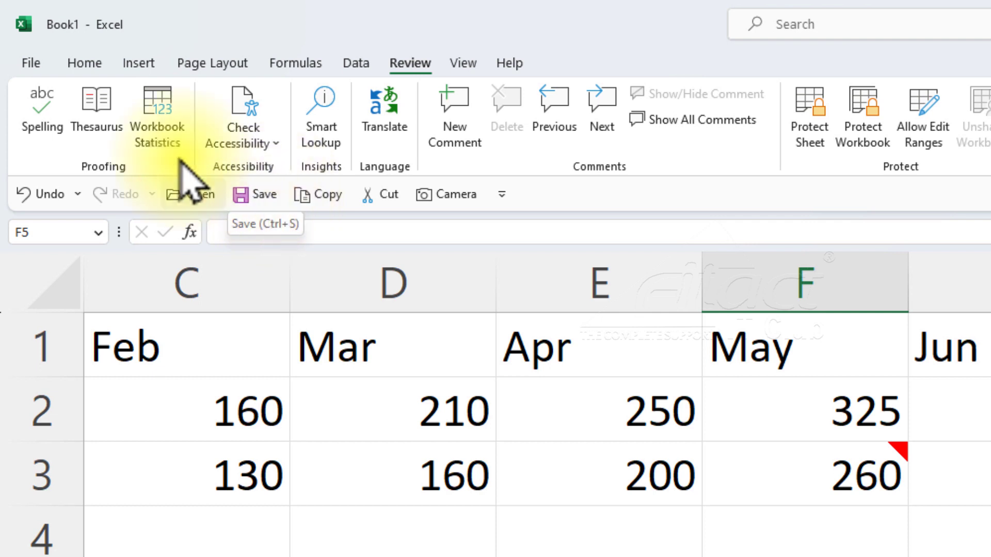
left_click(32, 61)
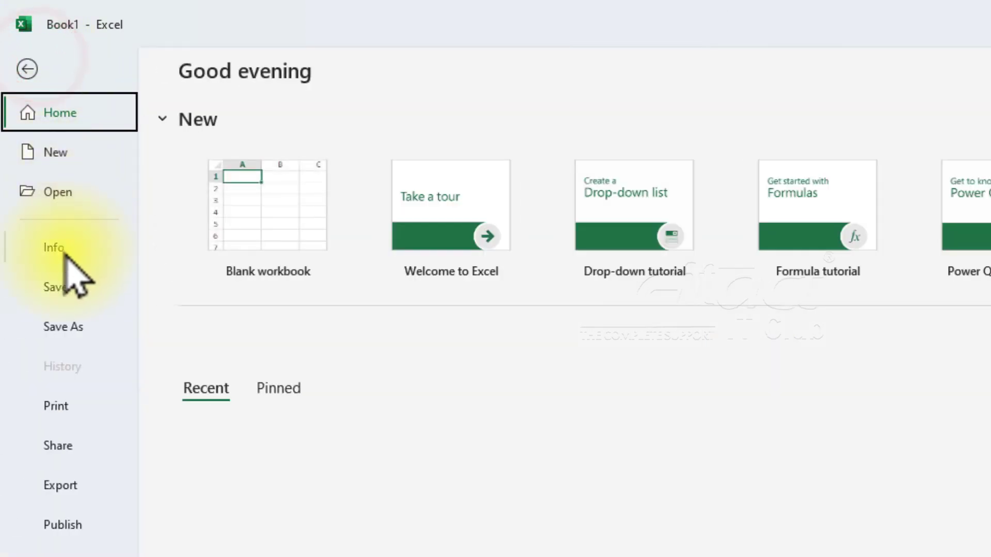
left_click(62, 286)
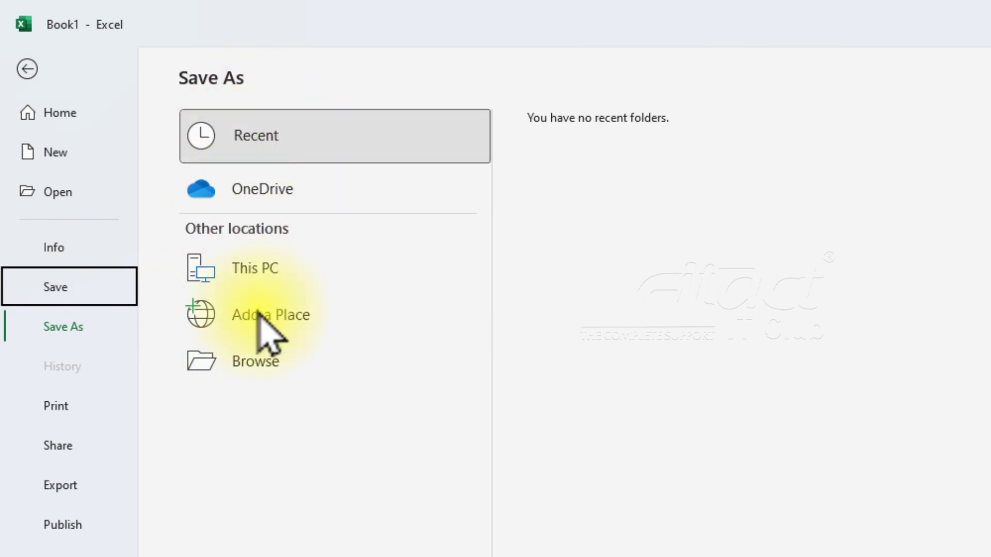
left_click(248, 367)
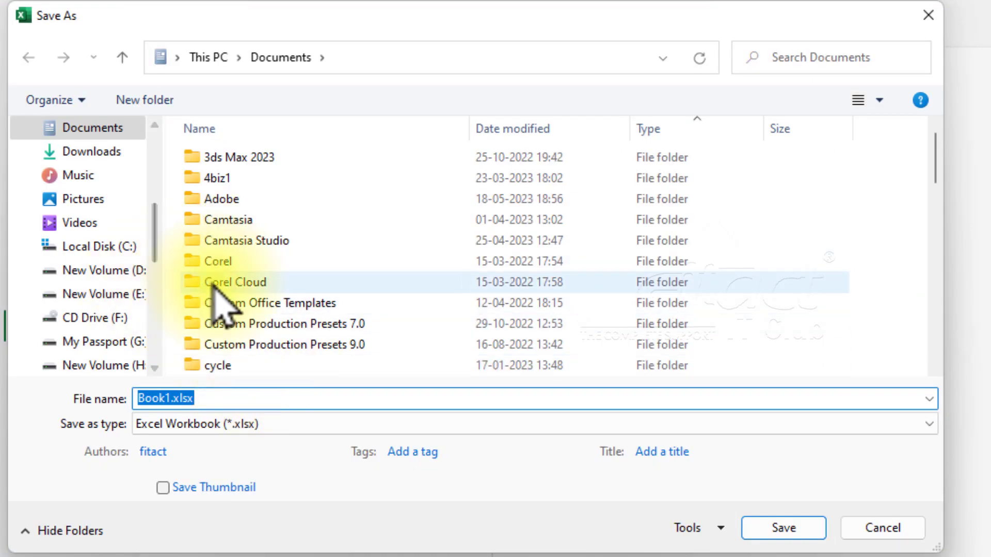
left_click(114, 271)
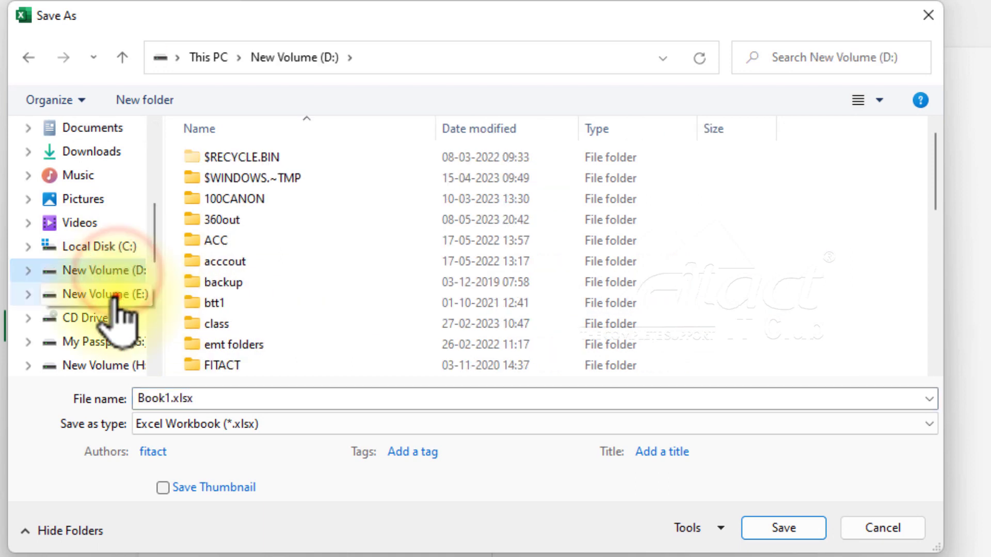
left_click(113, 295)
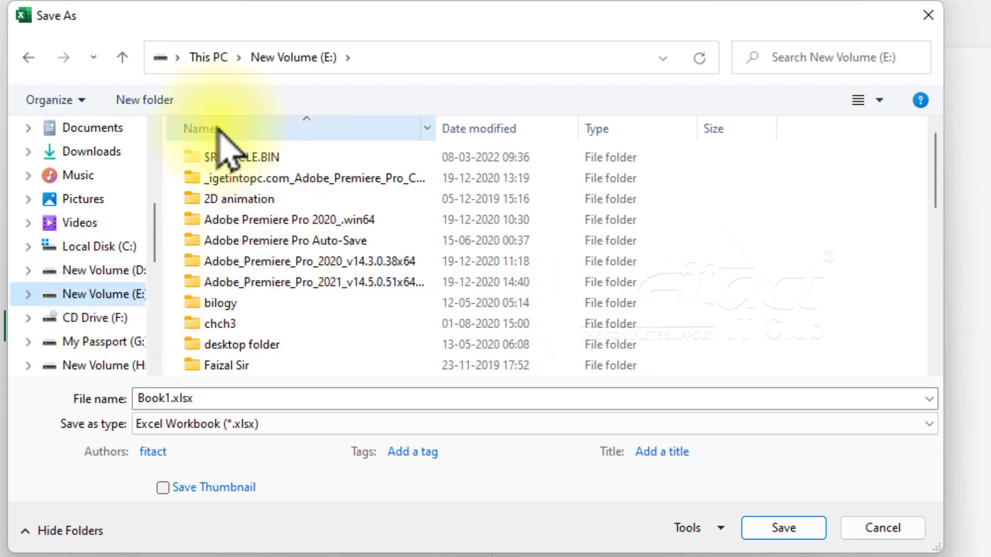
scroll(326, 300, "down", 3)
scroll(327, 302, "down", 5)
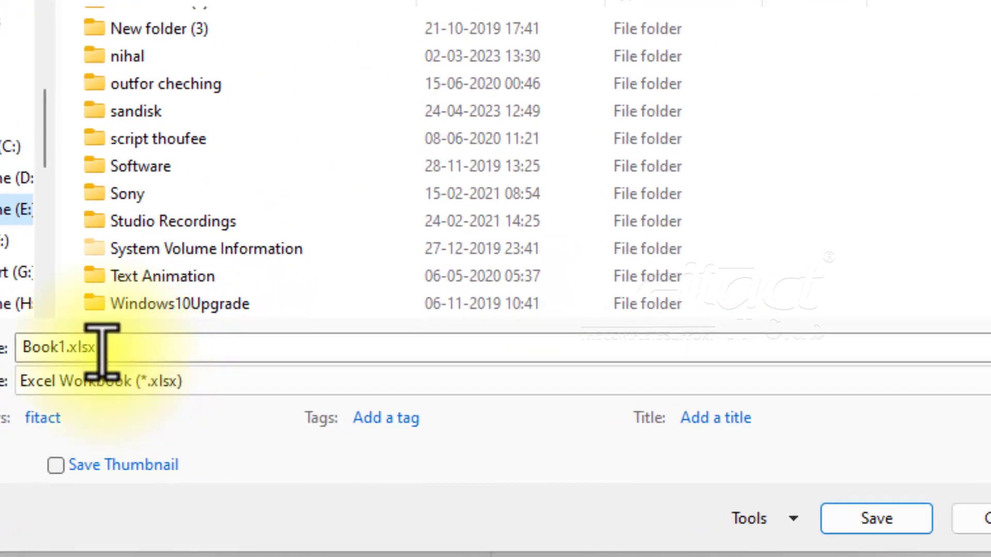
Name the file My-FirstExcelbook.xlsx and save it as an Excel Workbook.
double_click(192, 396)
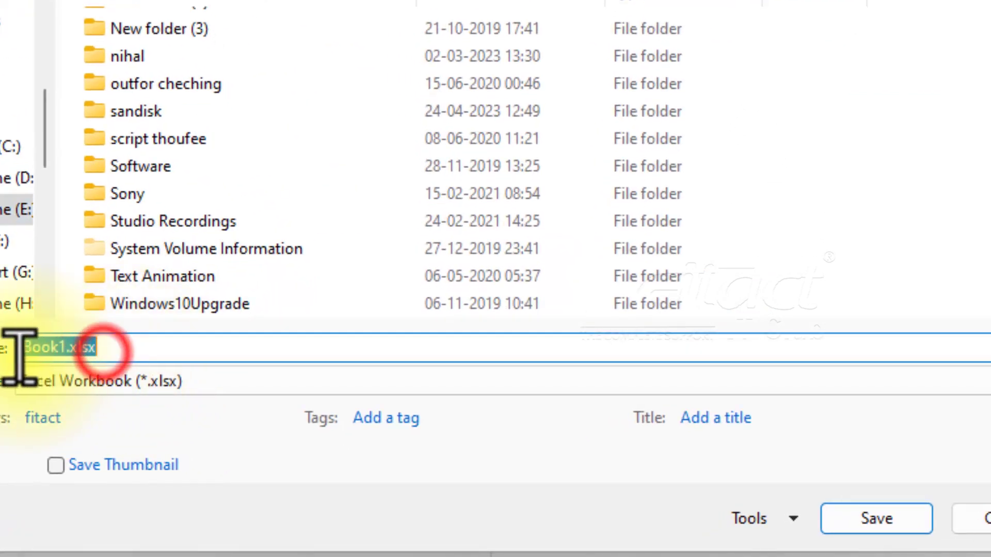
left_click(72, 346)
left_click_drag(64, 347, 11, 347)
type("My-FirstExc")
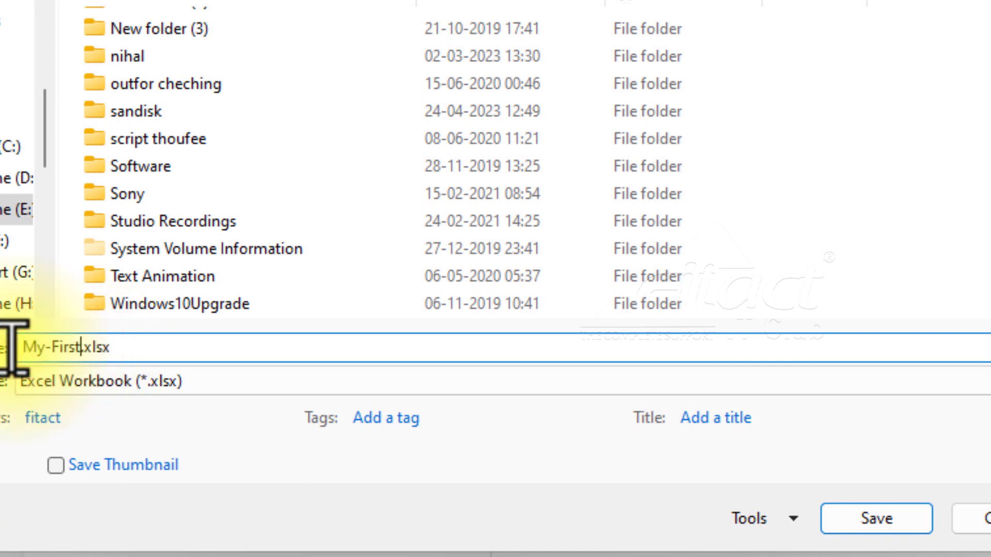
type("el")
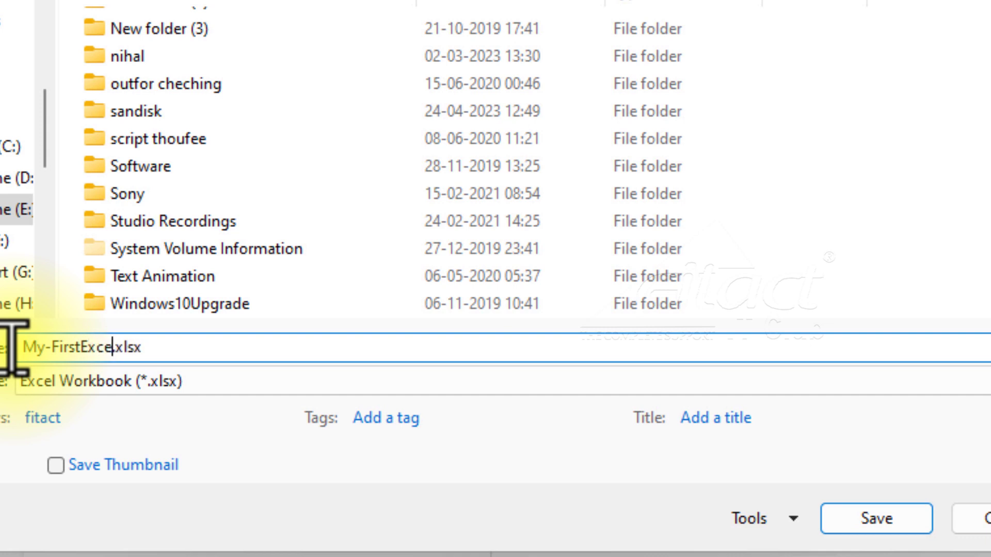
type("book")
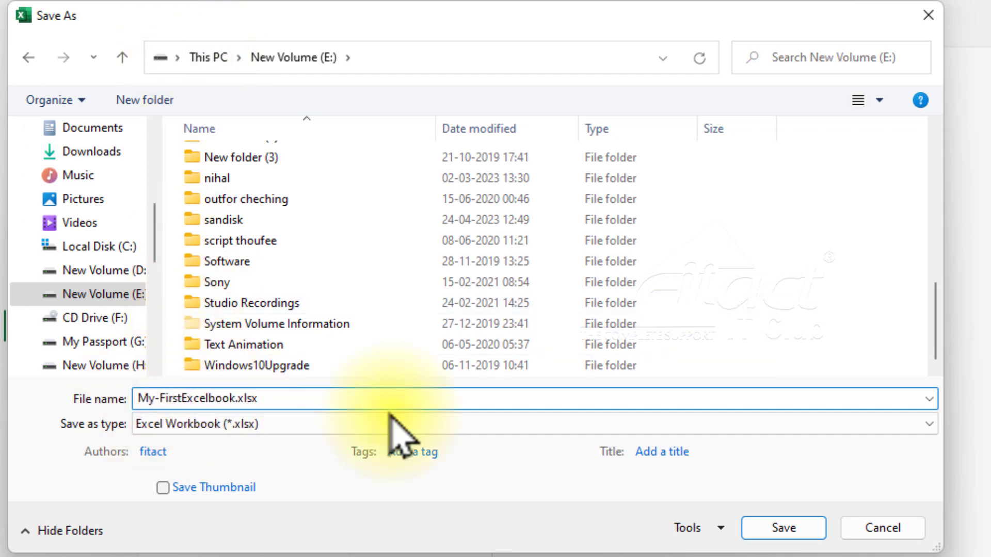
left_click(796, 537)
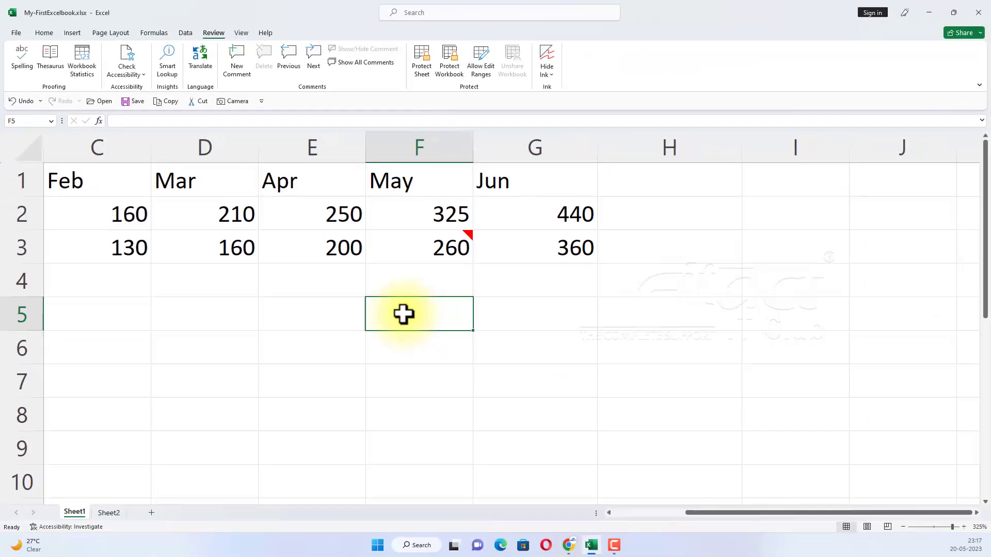
Enter the trial text "kasj" in cell F5, erase it, and save the workbook again under its existing name.
type("kasj")
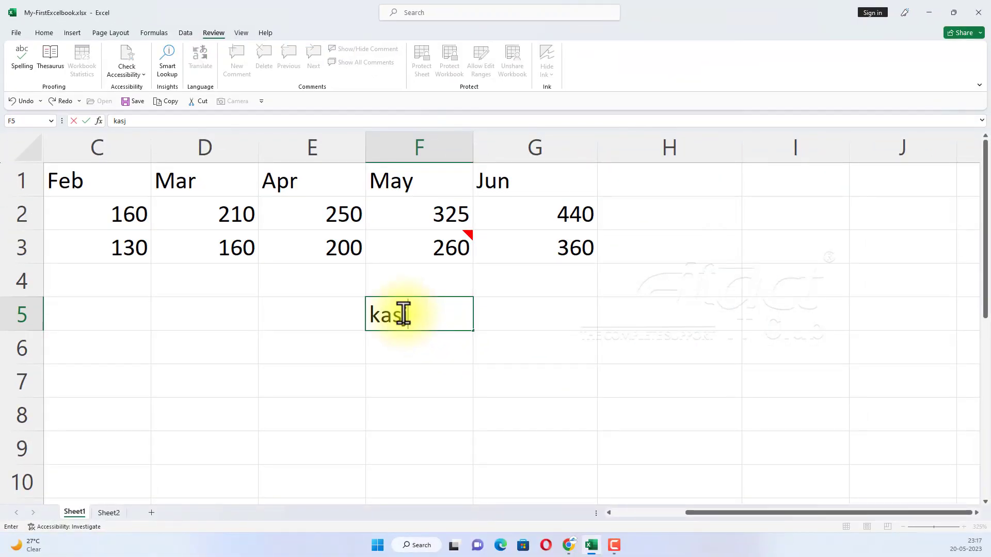
key("BackSpace")
key("BackSpace")
key("BackSpace")
key("BackSpace")
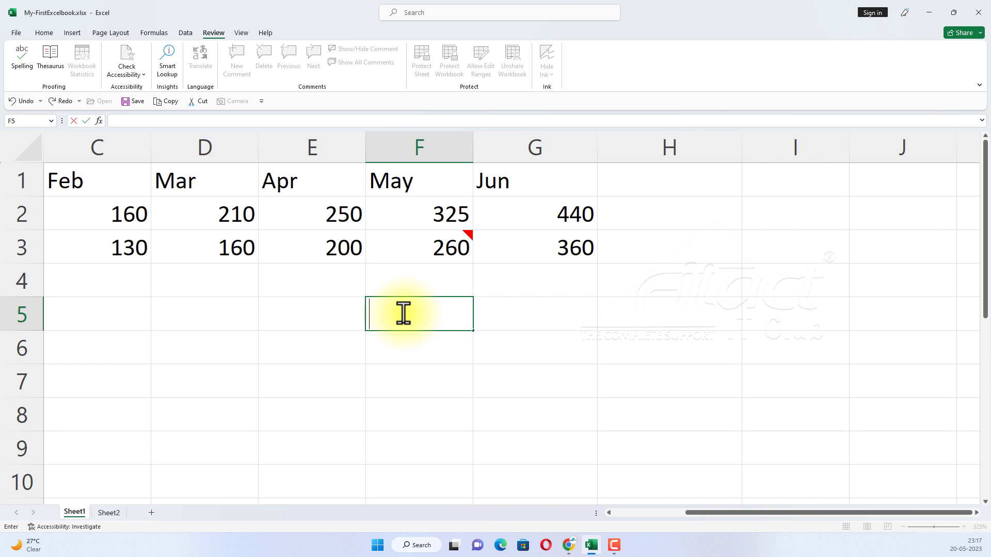
left_click(135, 103)
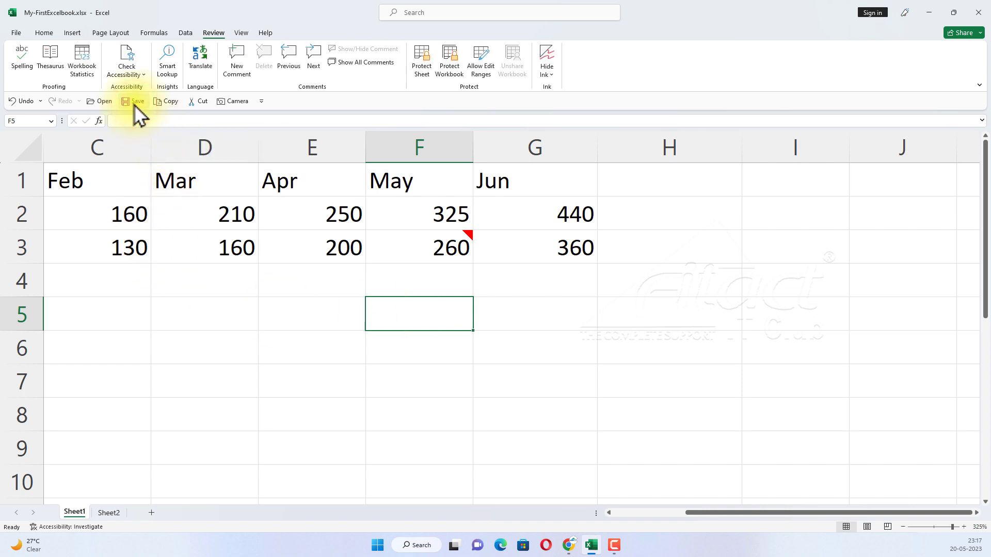